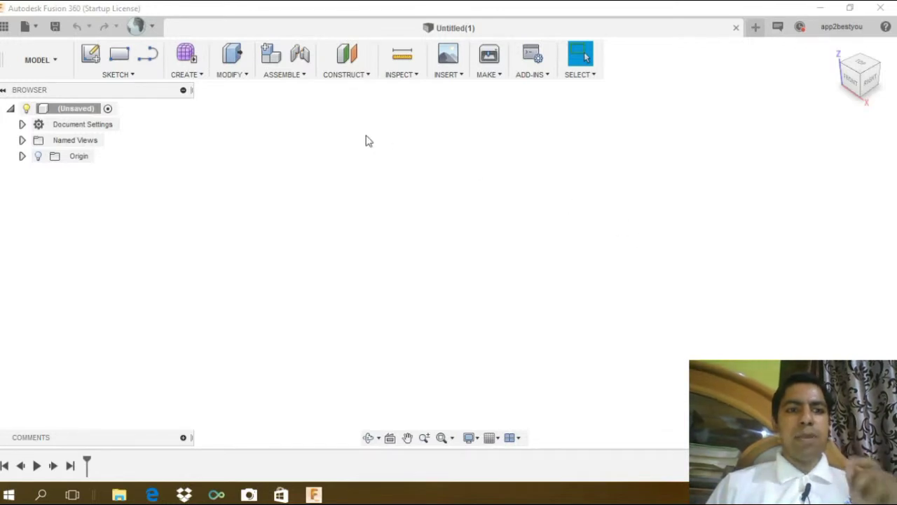
Expand the Origin folder to list its planes, cancelling the cylinder sketch tried on XZ.
click(184, 73)
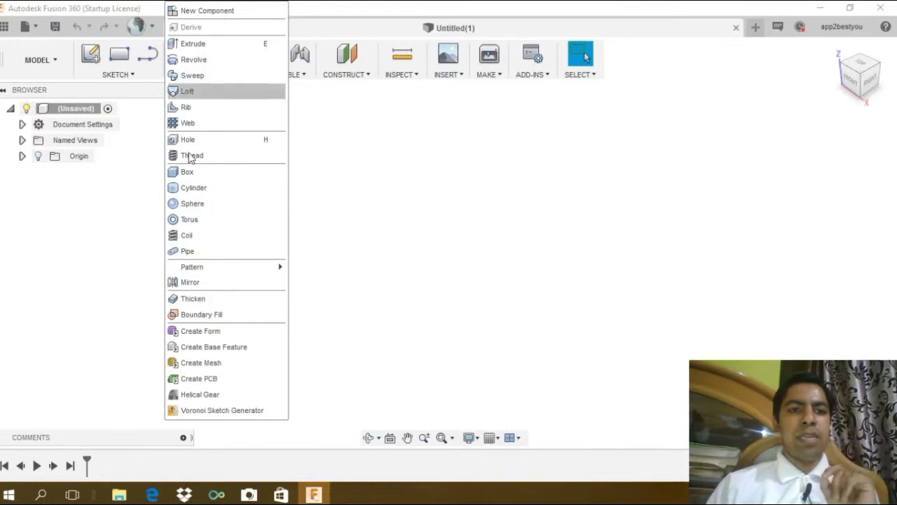
click(199, 193)
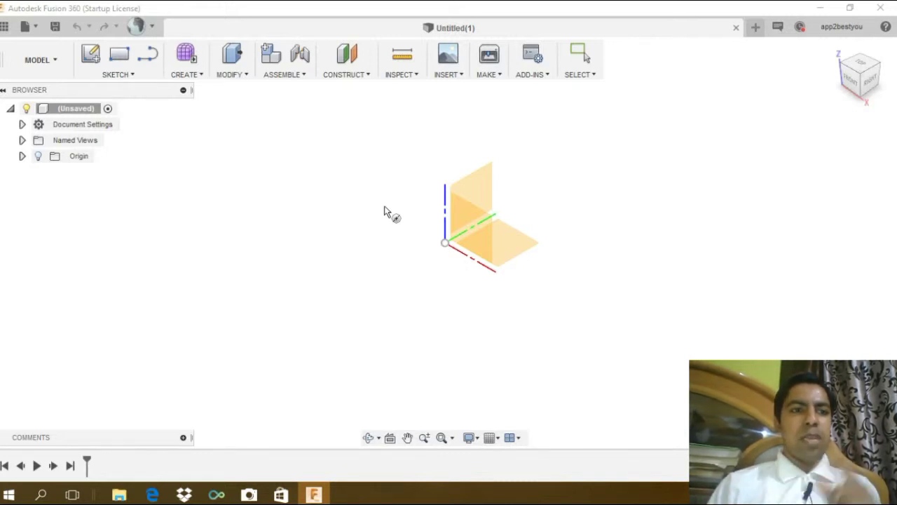
click(22, 156)
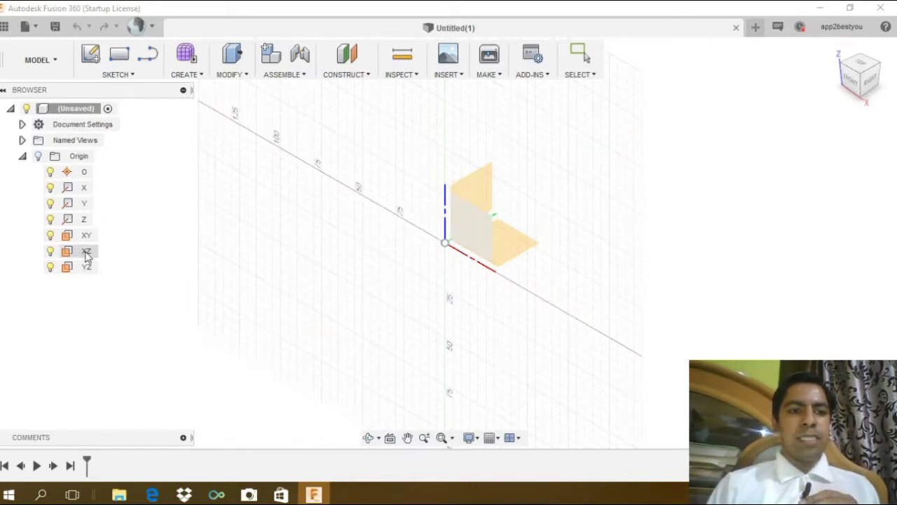
click(86, 253)
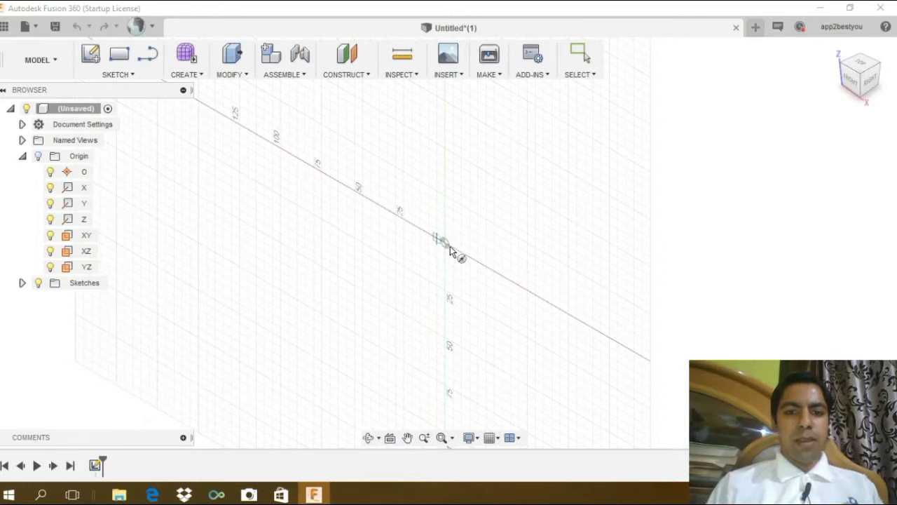
key(ctrl+z)
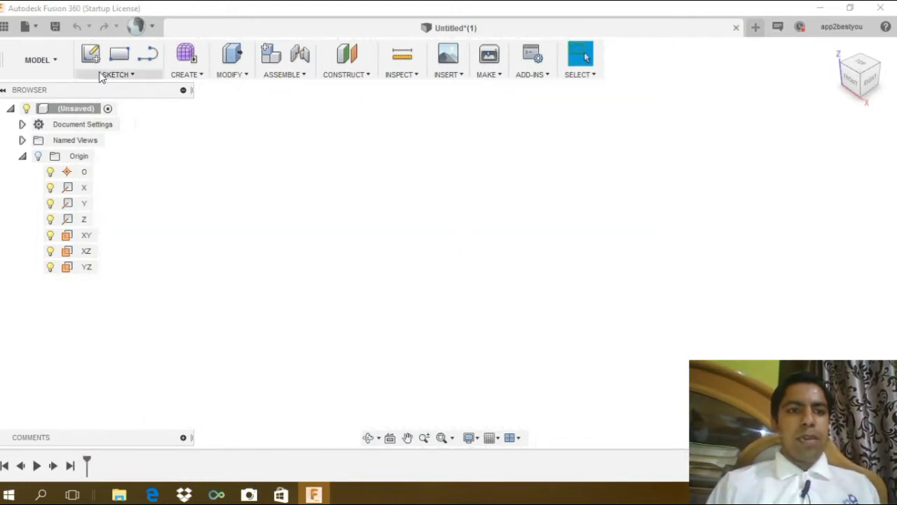
Try cylinder sketches on the XZ and YZ planes, cancelling each attempt.
click(202, 75)
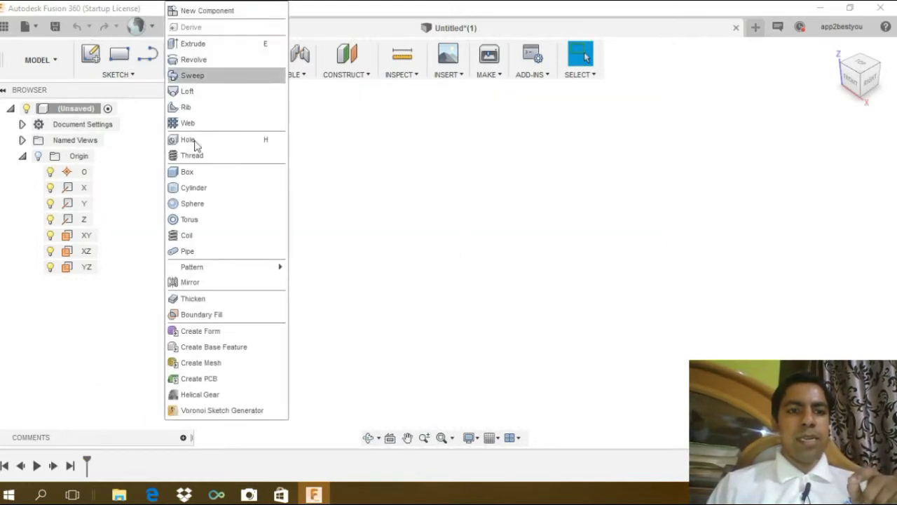
click(195, 186)
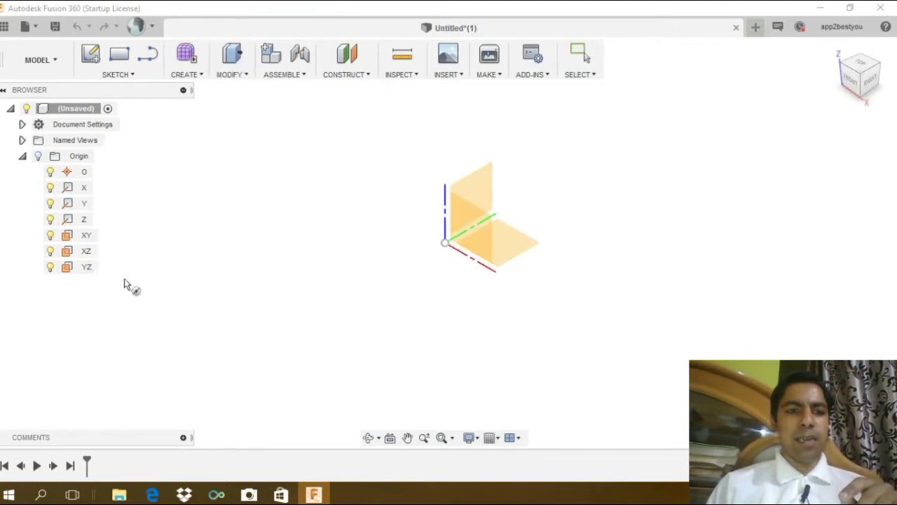
click(86, 253)
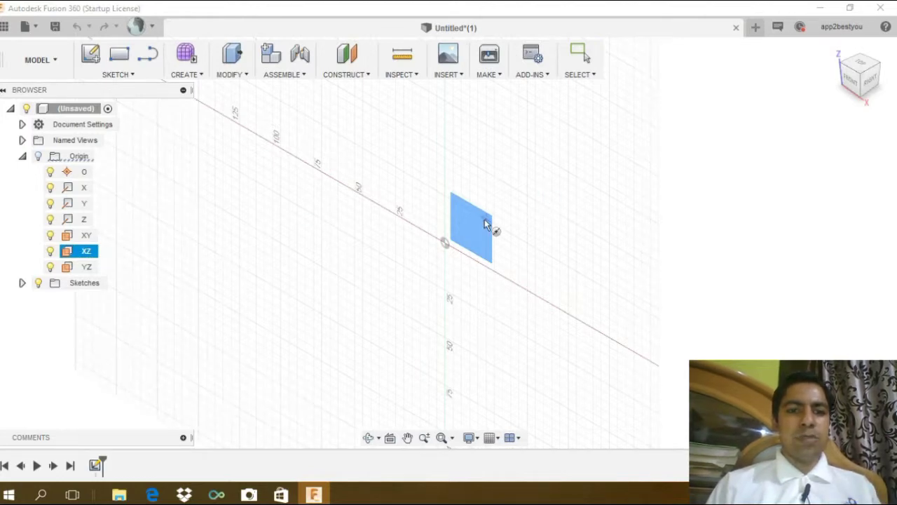
key(ctrl+z)
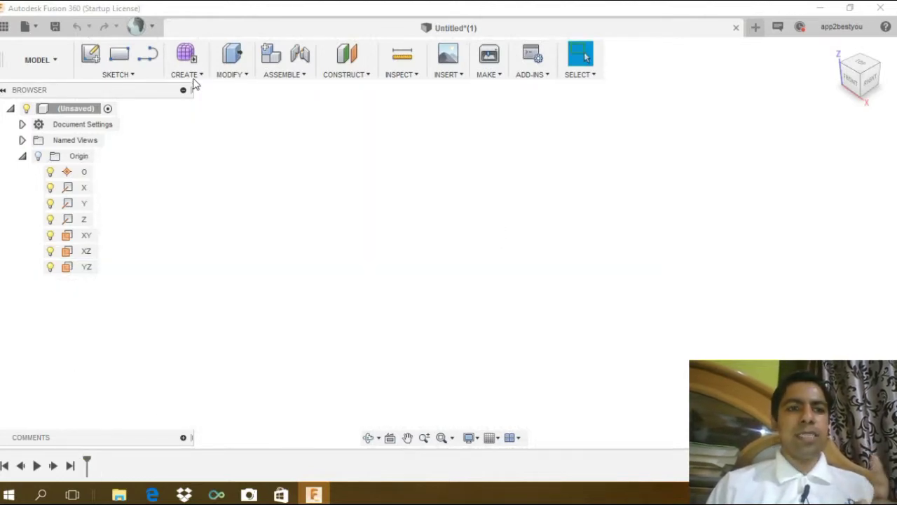
click(186, 74)
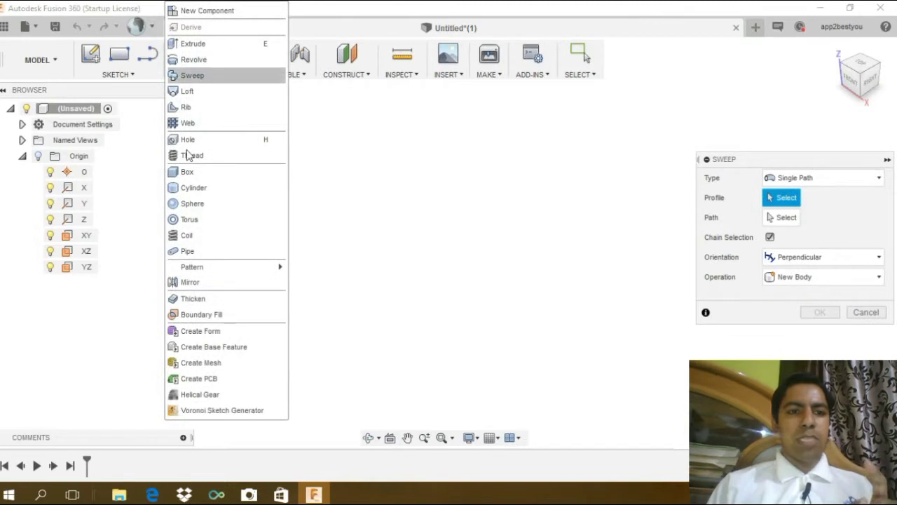
key(Escape)
key(Escape)
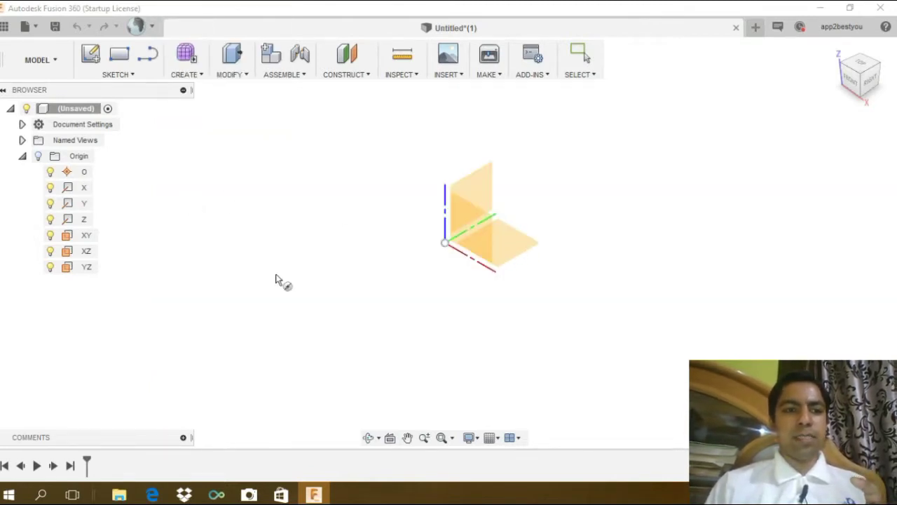
click(89, 271)
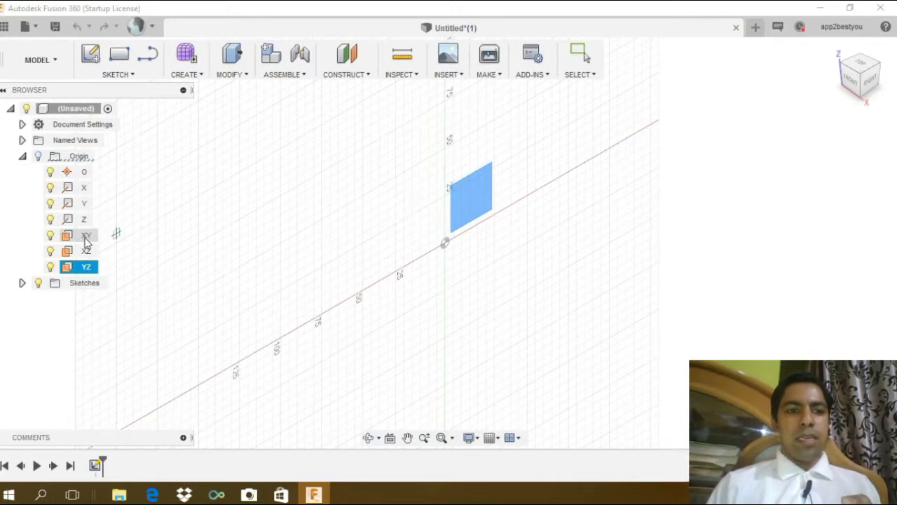
key(ctrl+z)
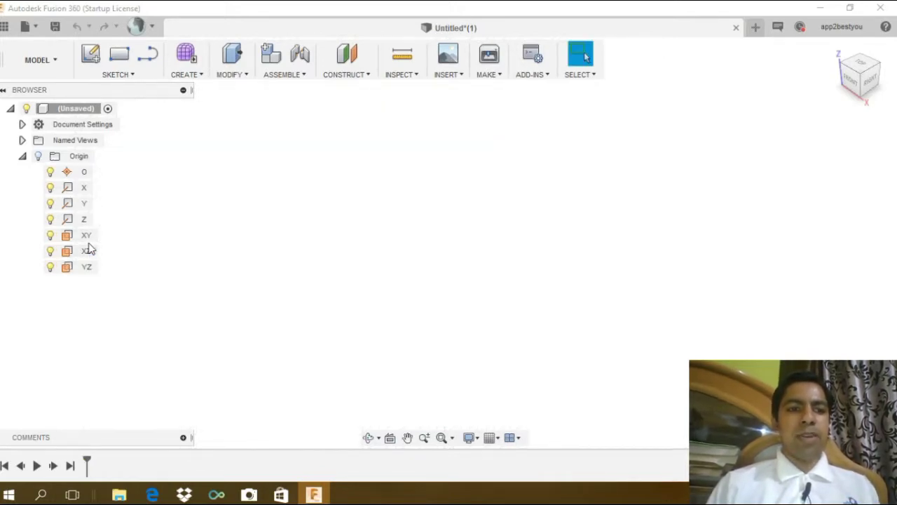
Restart the Cylinder, trying the YZ, XZ and then XY planes as its base.
click(186, 74)
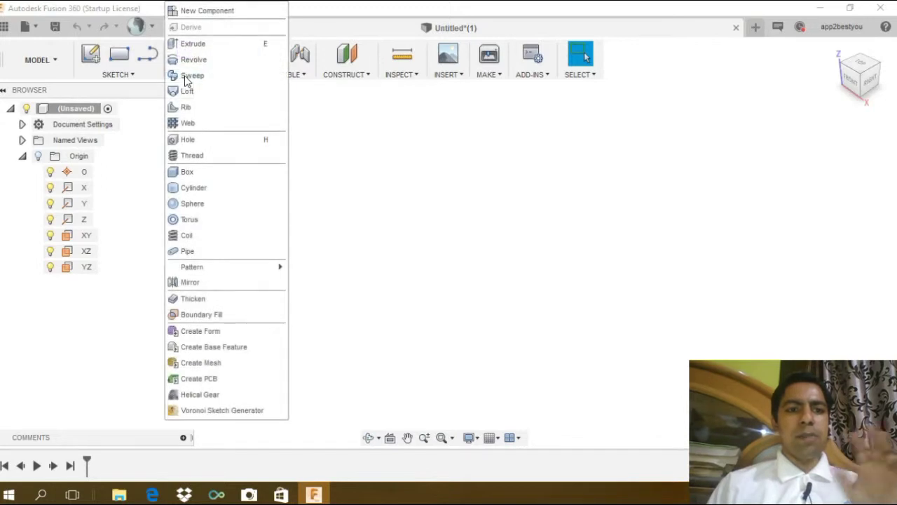
click(197, 189)
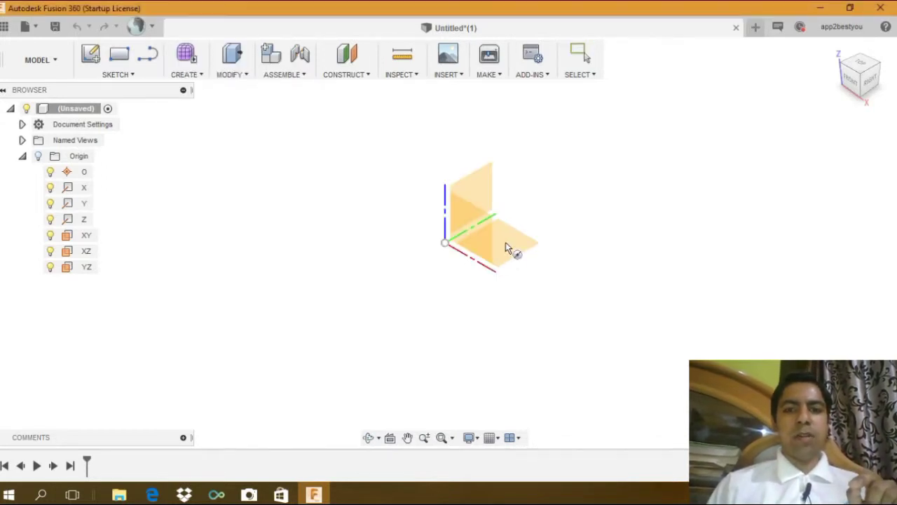
click(508, 247)
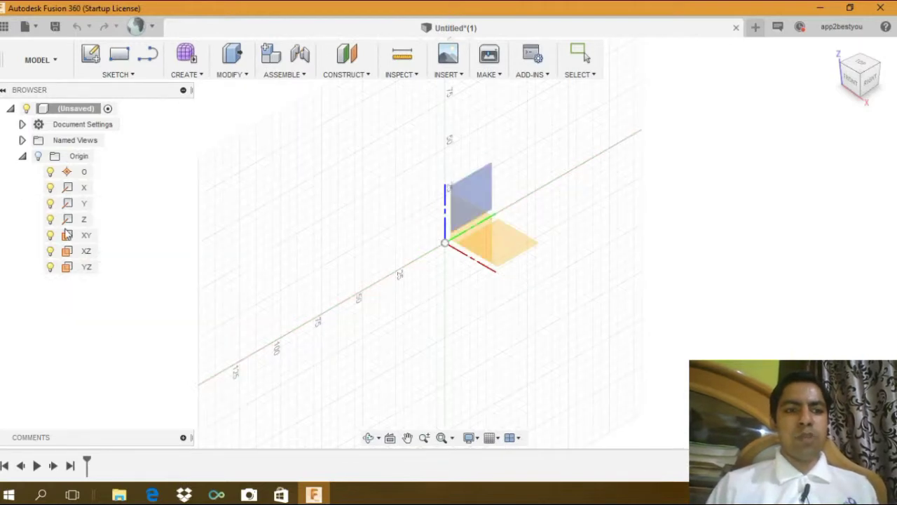
click(84, 266)
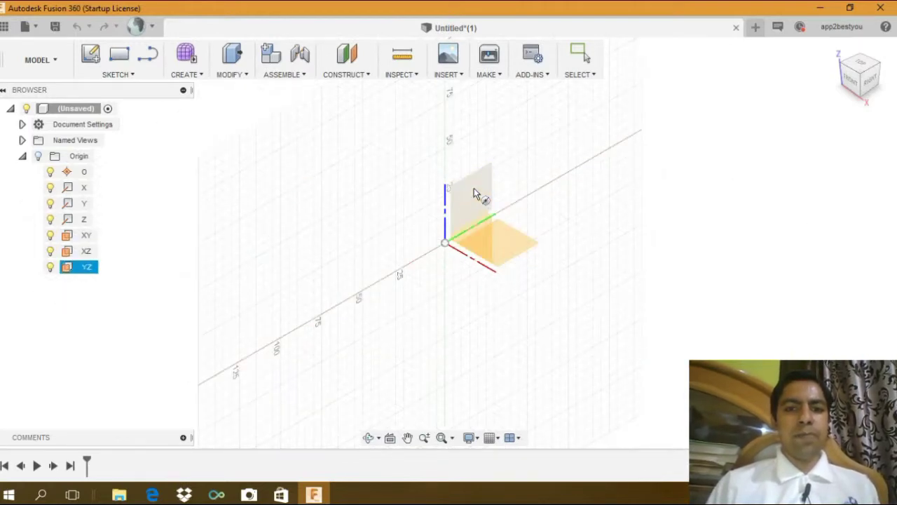
click(474, 207)
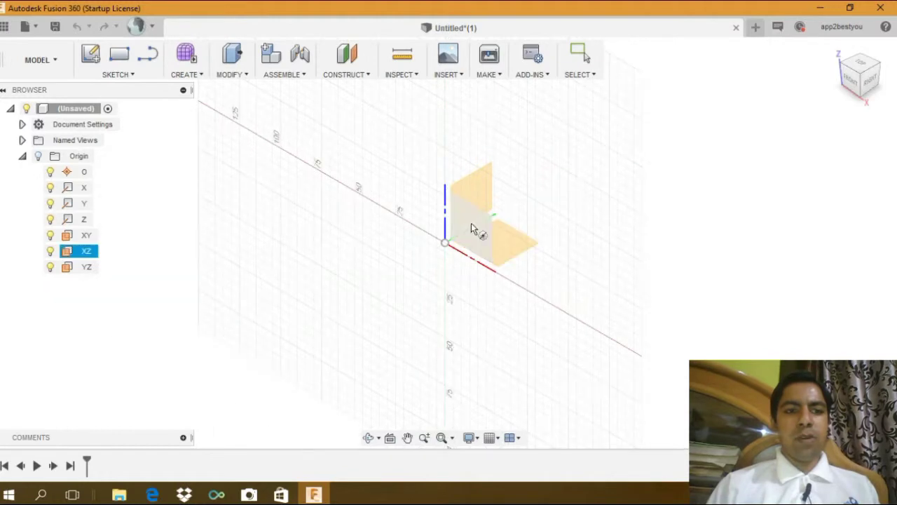
click(505, 251)
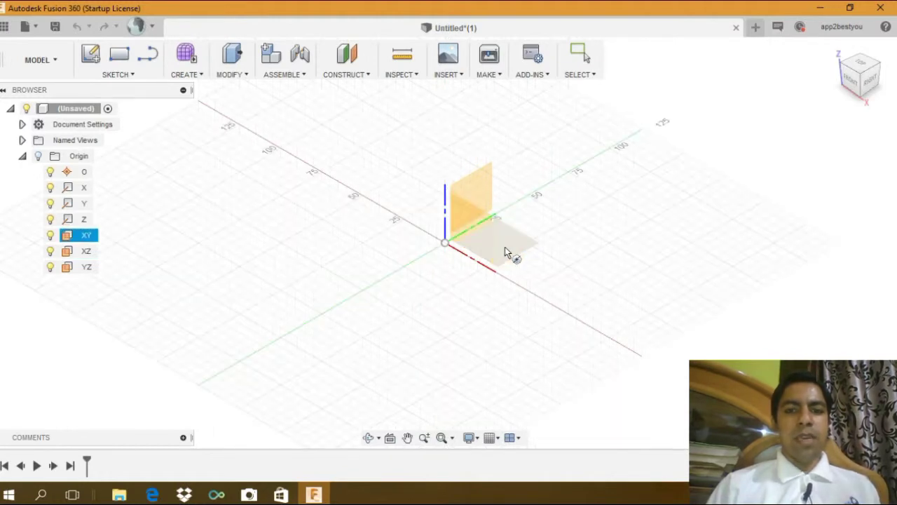
click(506, 247)
Abandon that cylinder attempt and restart the Cylinder command from scratch.
key(c)
click(502, 248)
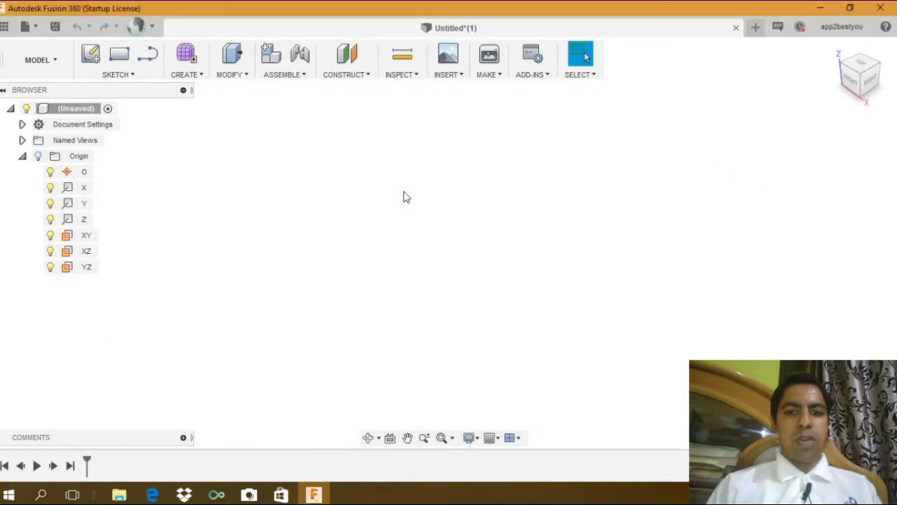
click(191, 74)
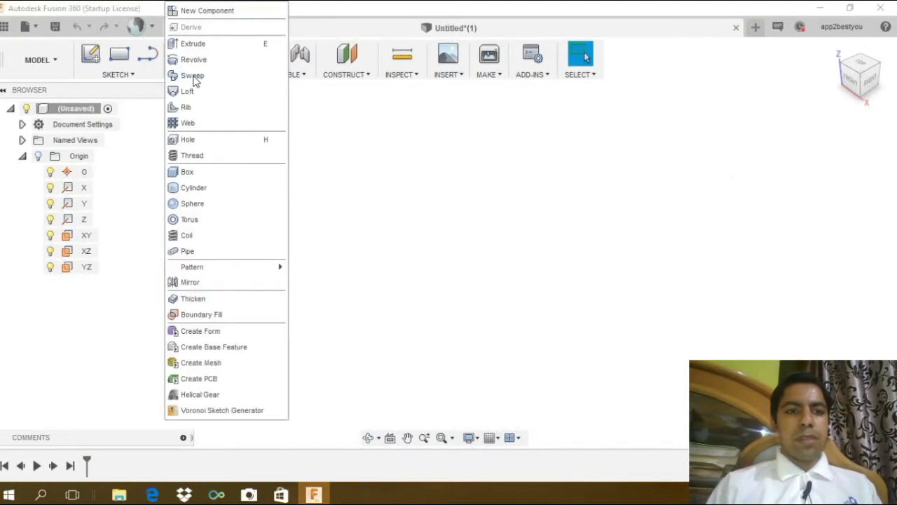
click(200, 187)
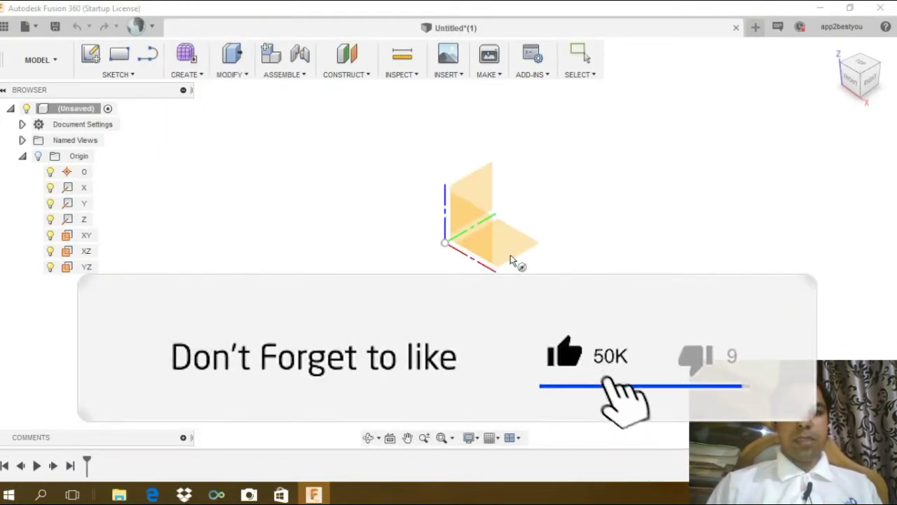
Create a 30 mm diameter, 40 mm tall cylinder on the XY plane, centred on the origin.
click(510, 248)
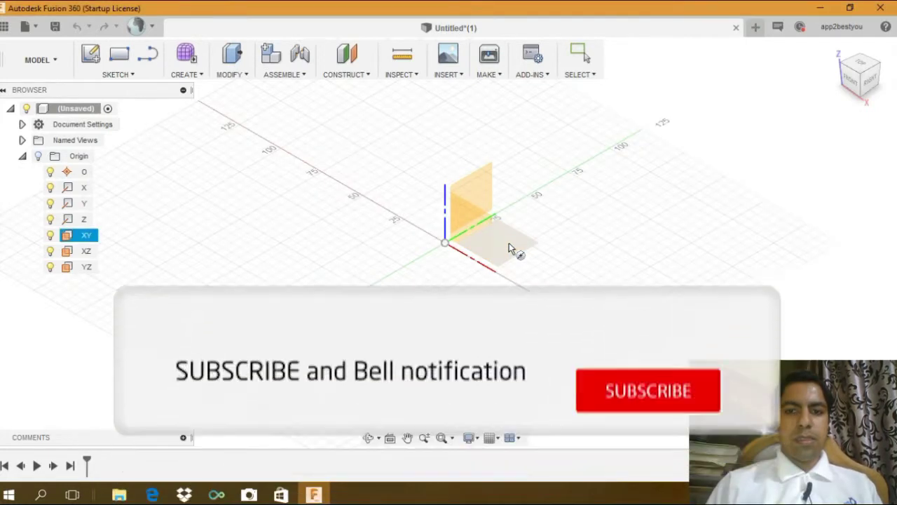
click(445, 244)
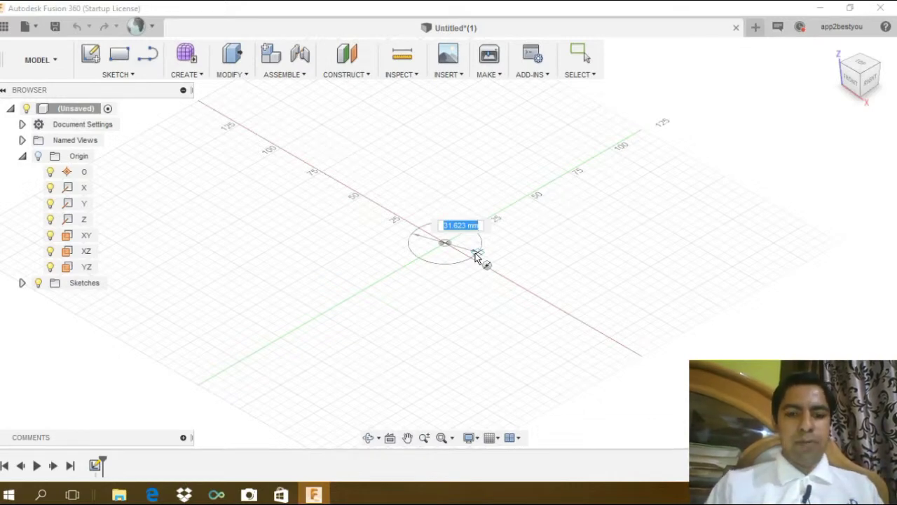
text(30)
key(Tab)
key(Return)
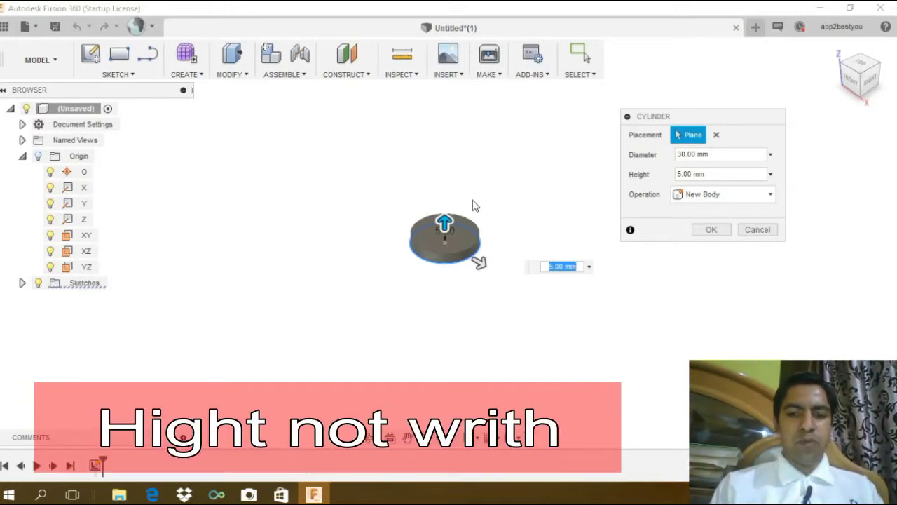
text(40)
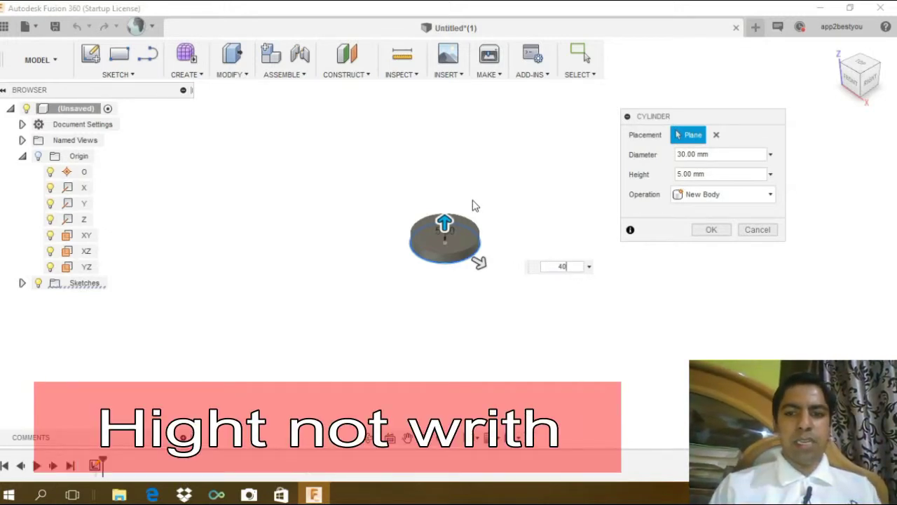
key(Return)
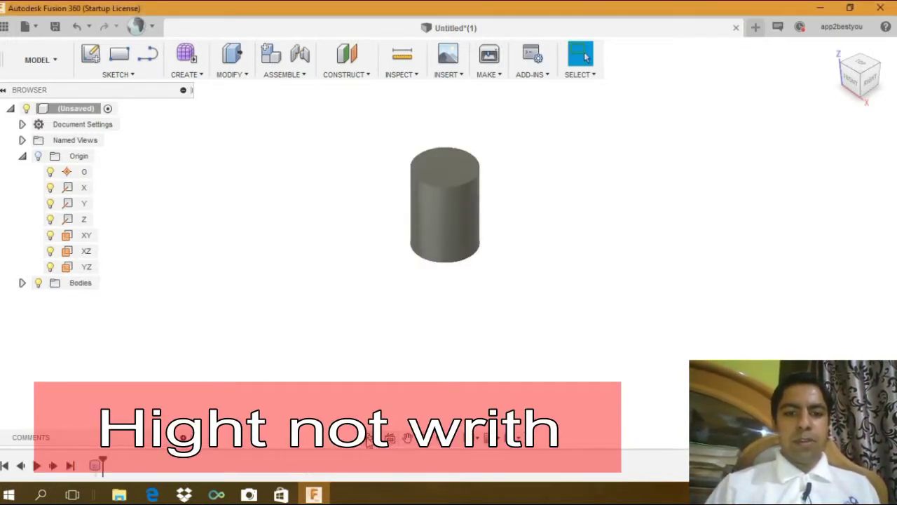
click(407, 438)
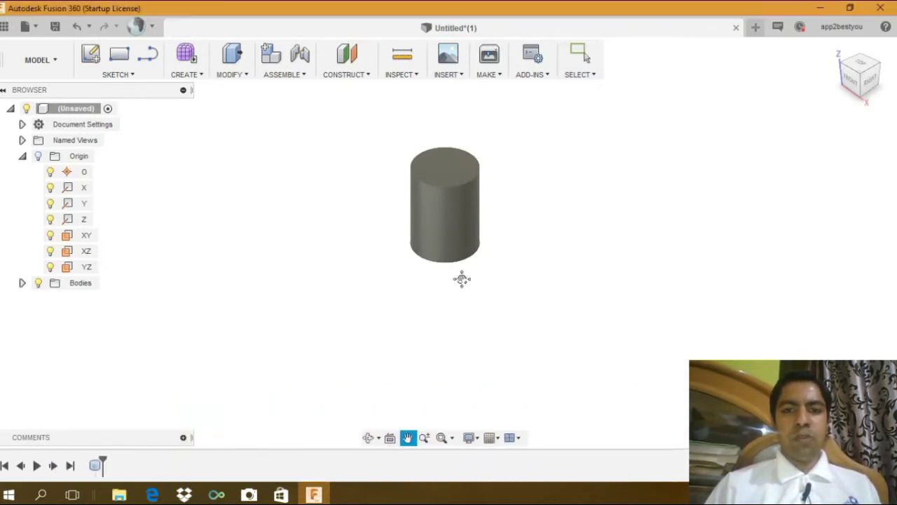
drag(466, 226, 455, 317)
key(Escape)
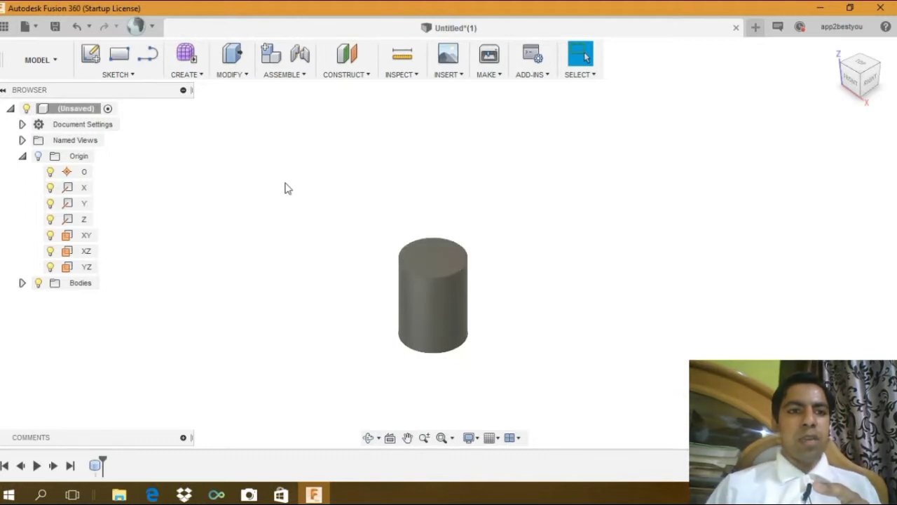
Start the SKETCH Line tool so the XY, XZ and YZ planes appear for selection.
click(146, 61)
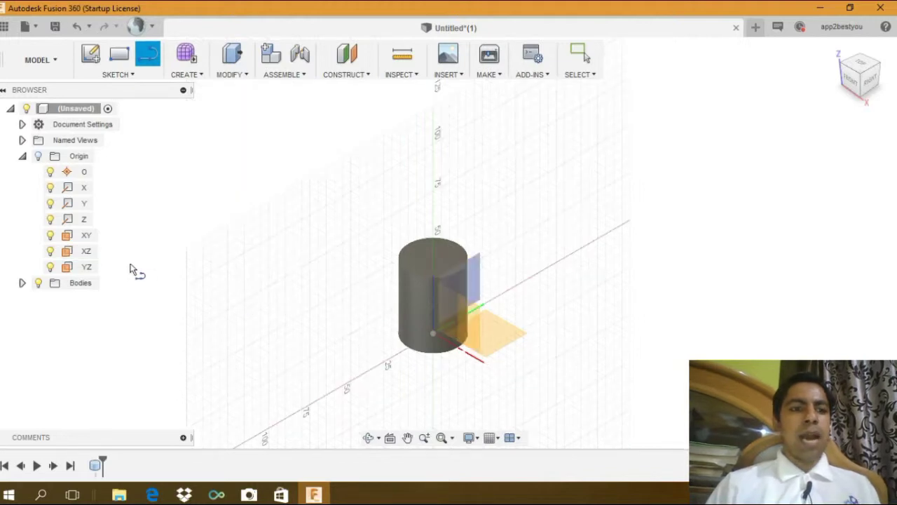
Sketch on XZ a vertical line from the origin through the cylinder's top centre upward.
click(91, 252)
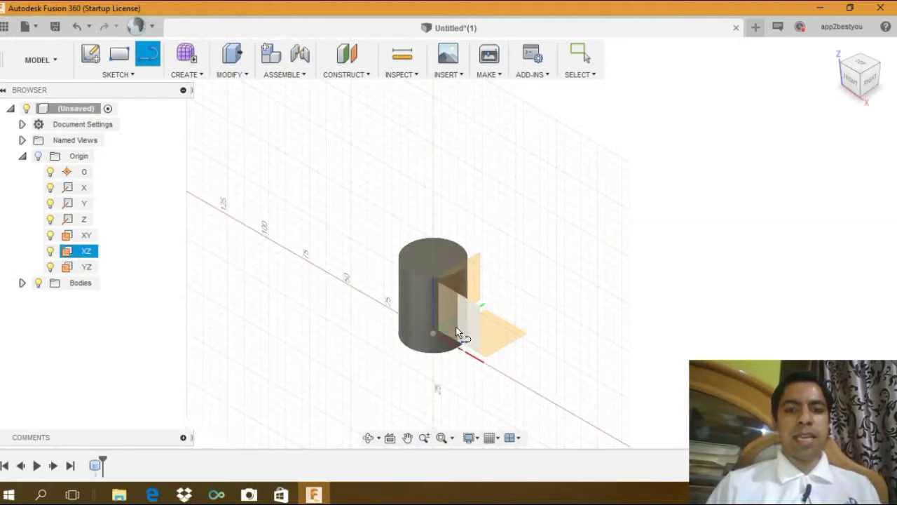
click(460, 324)
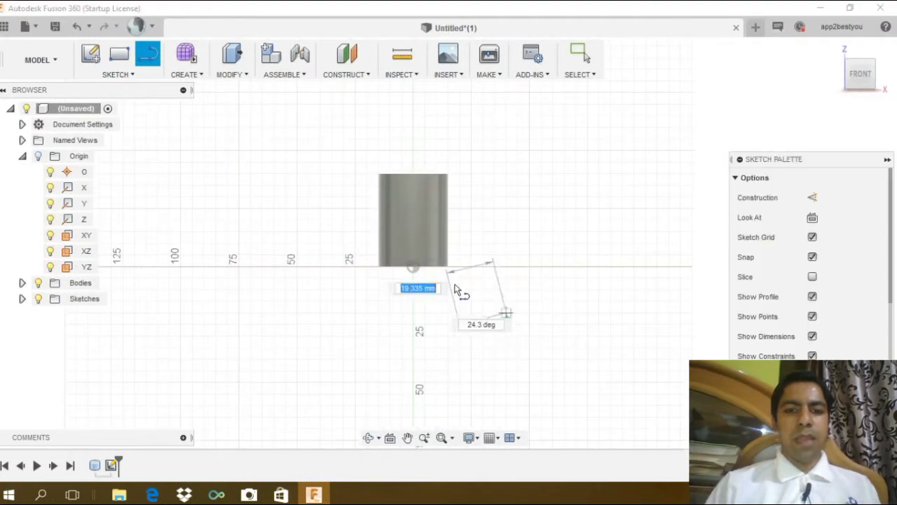
key(Escape)
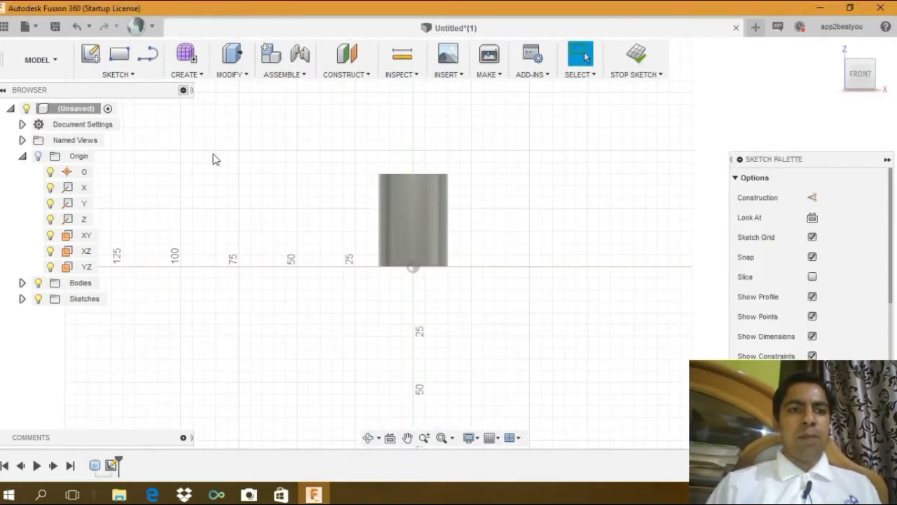
key(l)
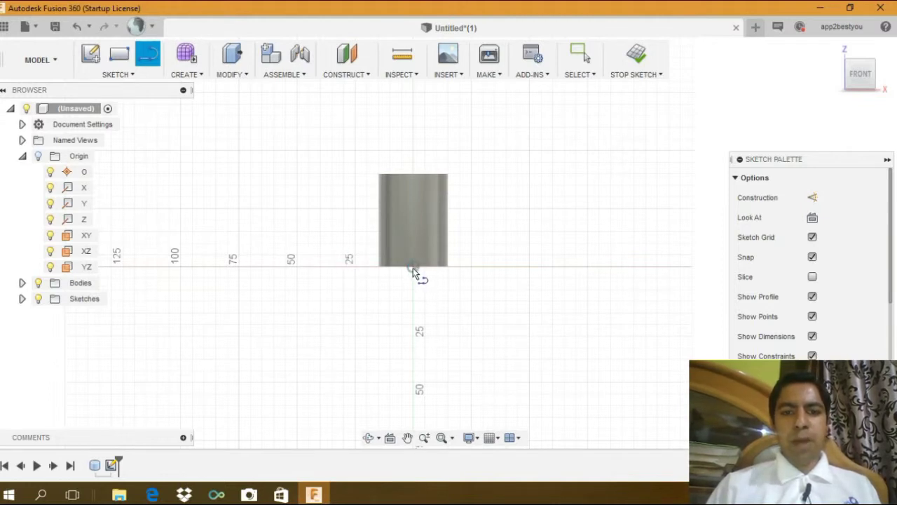
click(412, 267)
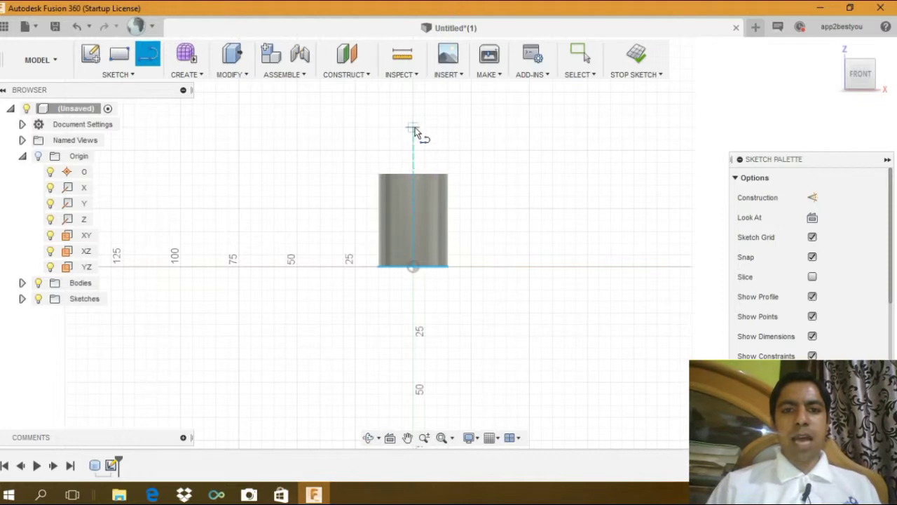
click(414, 173)
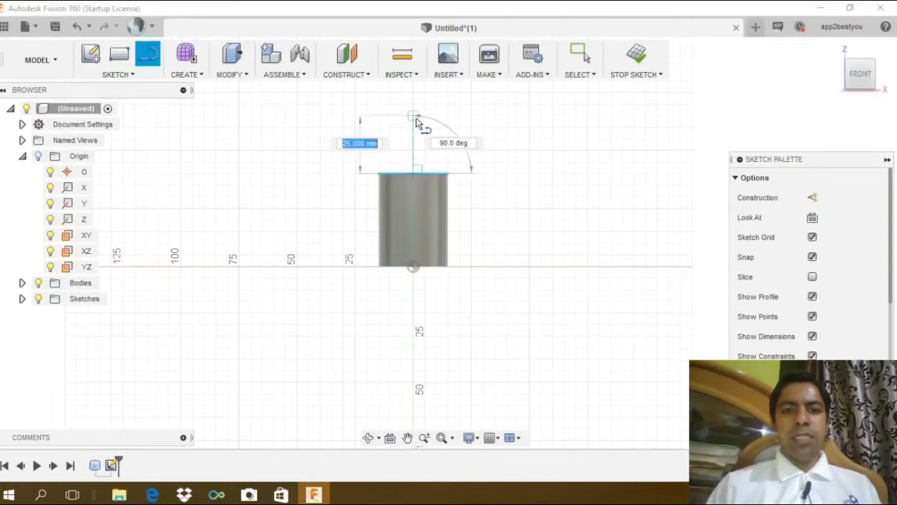
click(415, 123)
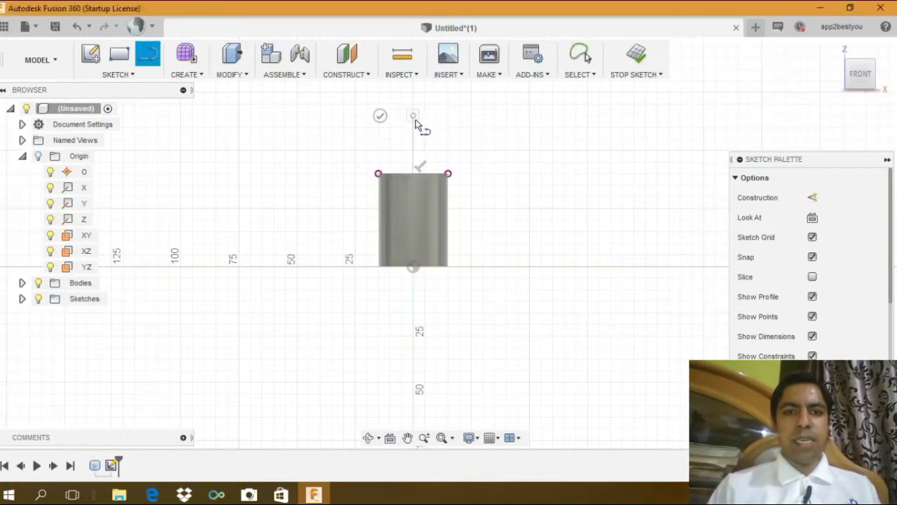
key(Escape)
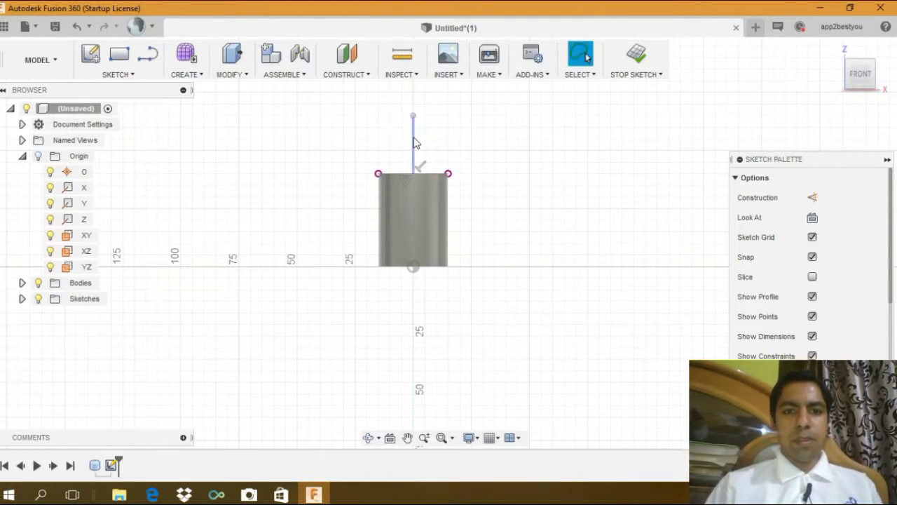
Tidy the vertical line, dismiss the projection prompt and pan the sketch into view.
click(413, 143)
key(Delete)
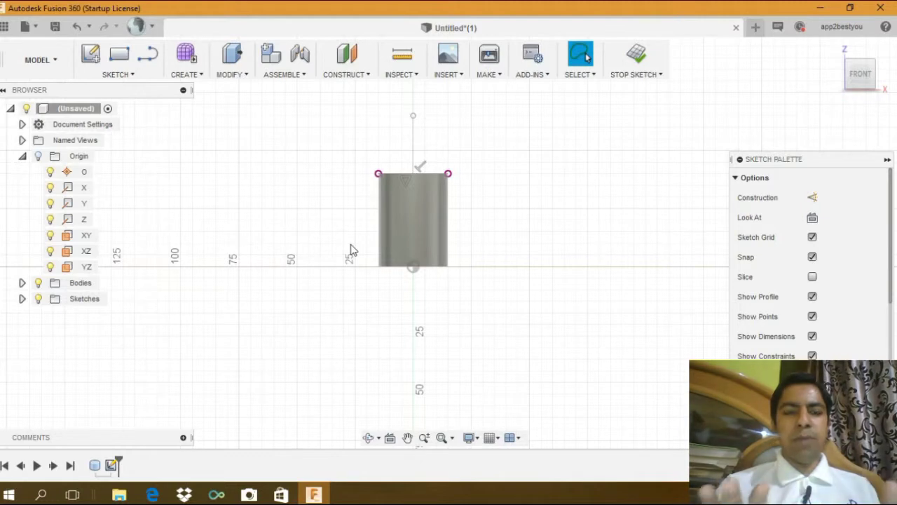
key(p)
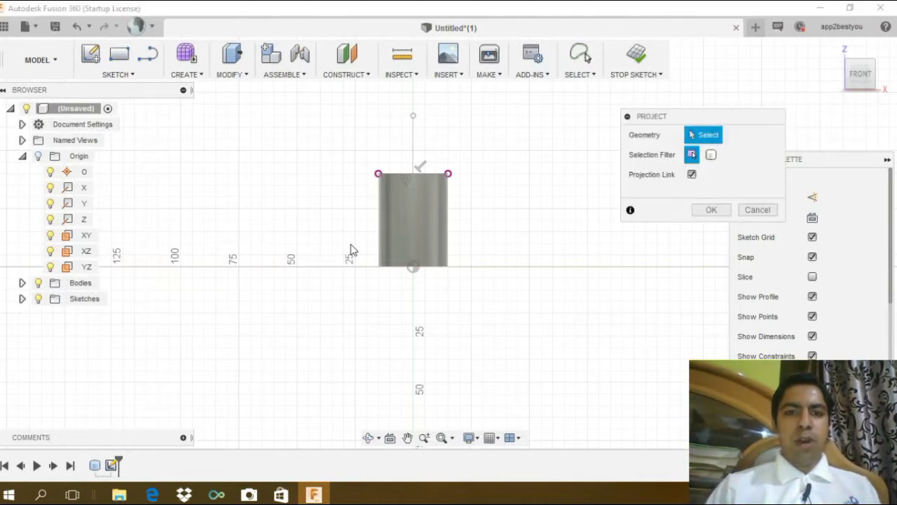
key(Escape)
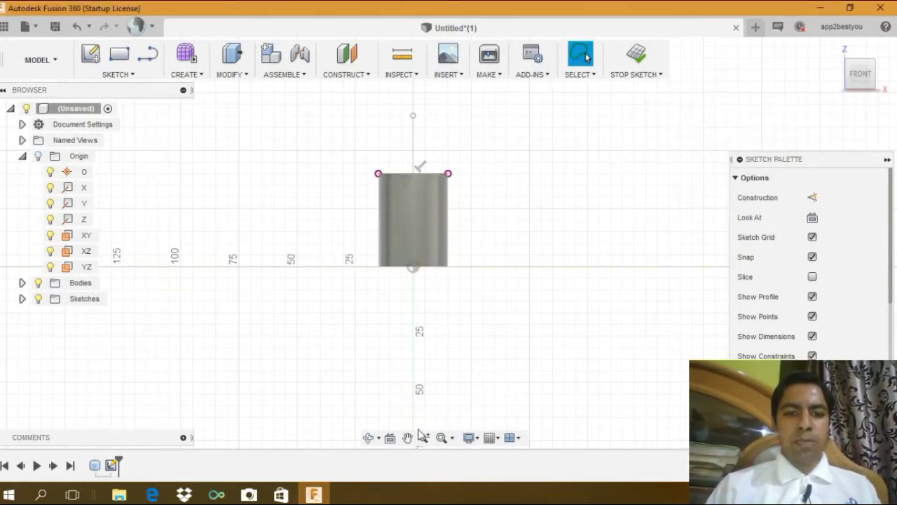
click(407, 438)
drag(484, 272, 475, 314)
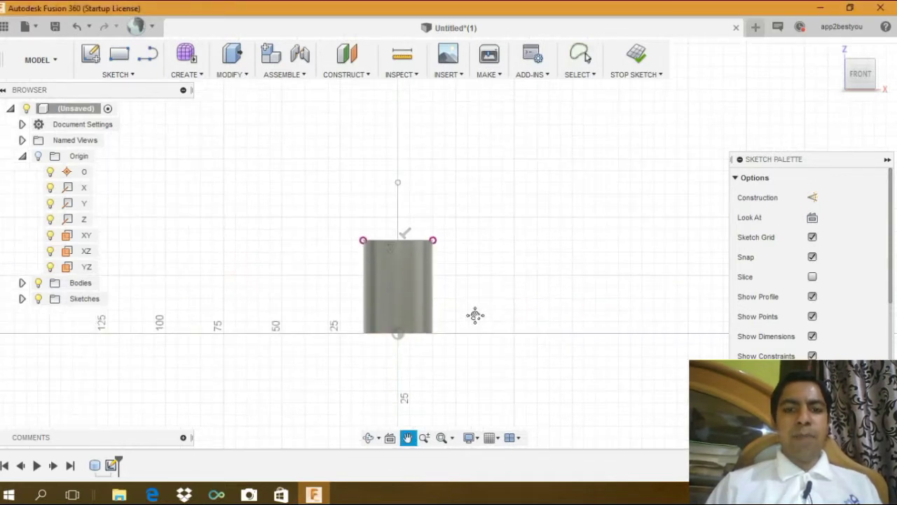
key(Escape)
key(d)
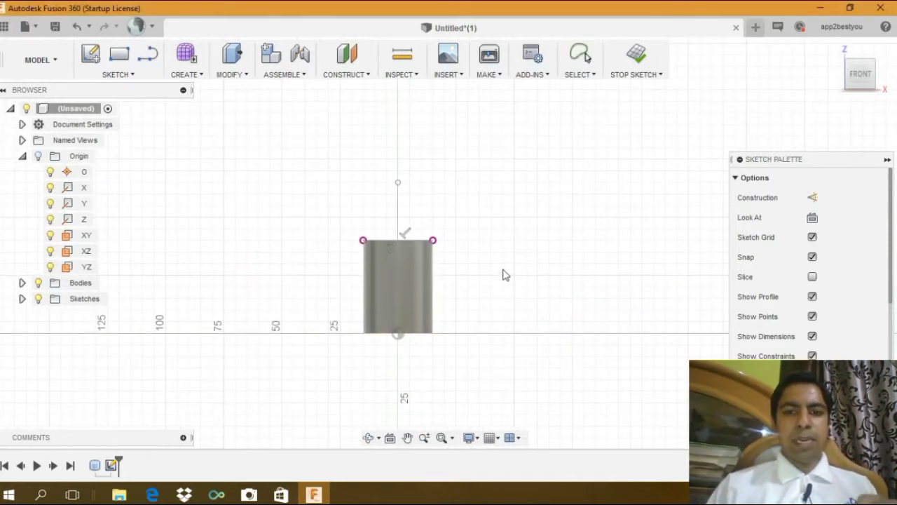
Dimension the vertical line above the cylinder to 20 mm, down from 25 mm.
click(188, 73)
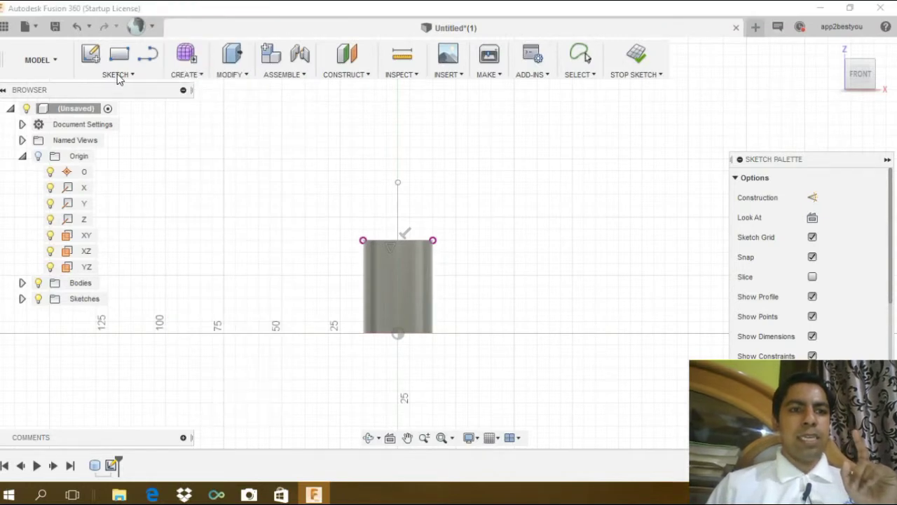
click(118, 75)
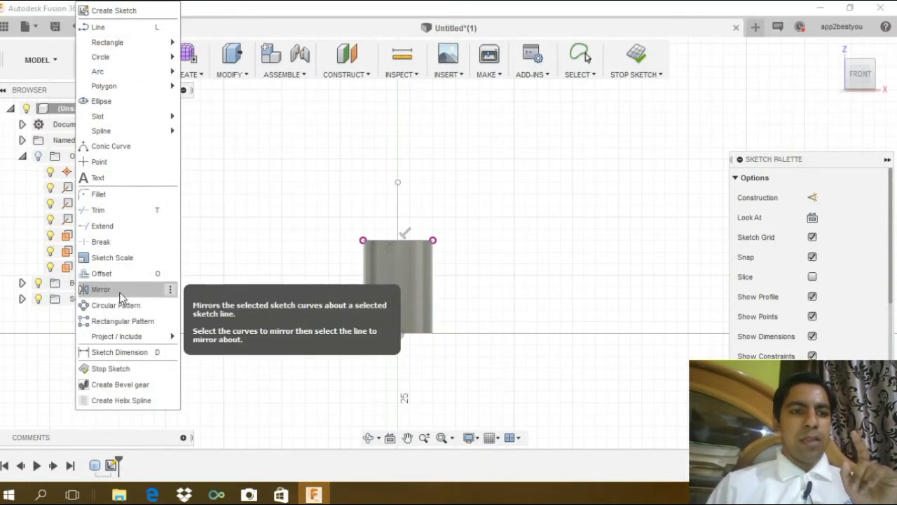
mouse_move(116, 352)
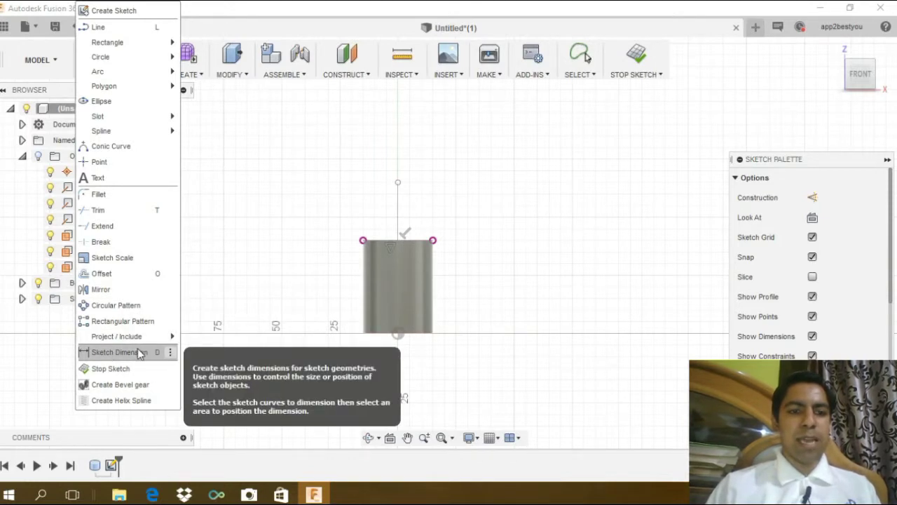
click(140, 351)
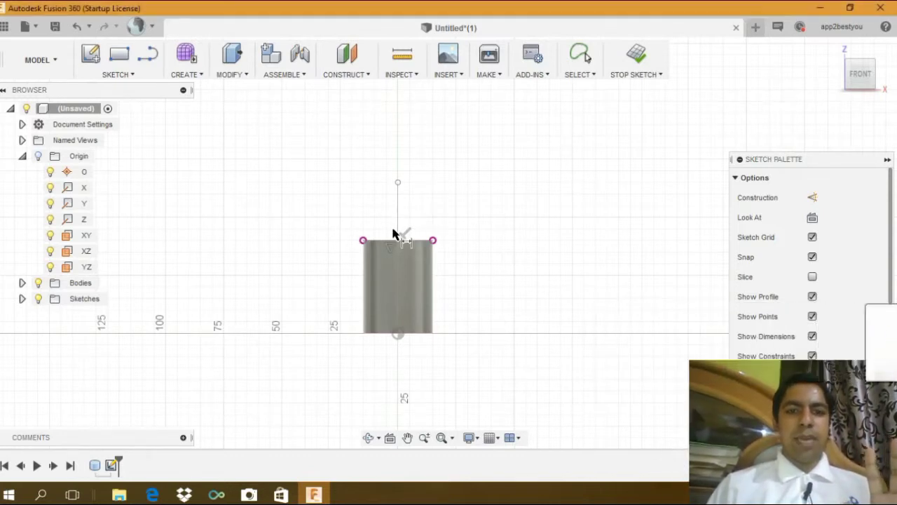
click(397, 207)
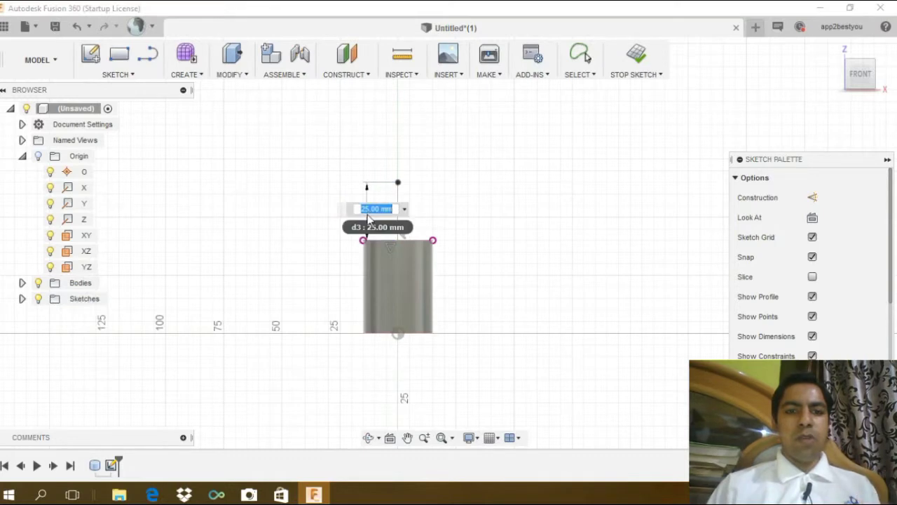
text(20)
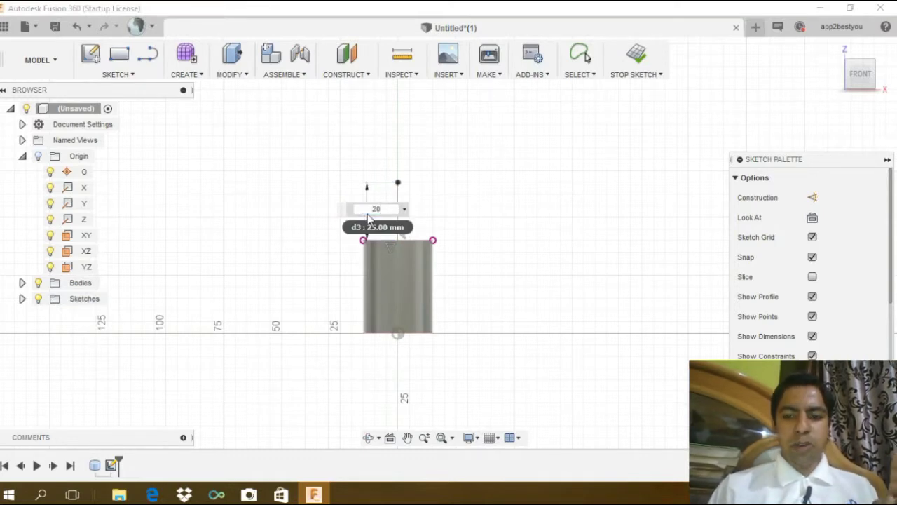
key(Return)
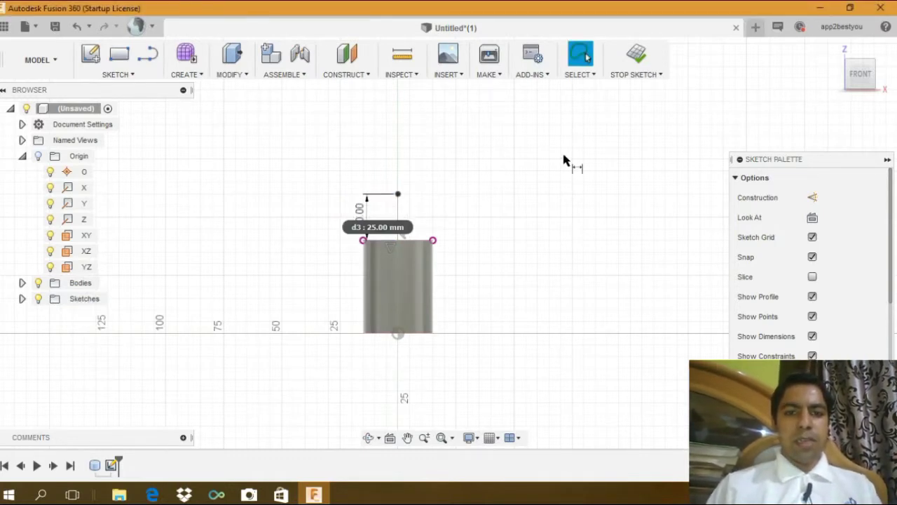
click(369, 438)
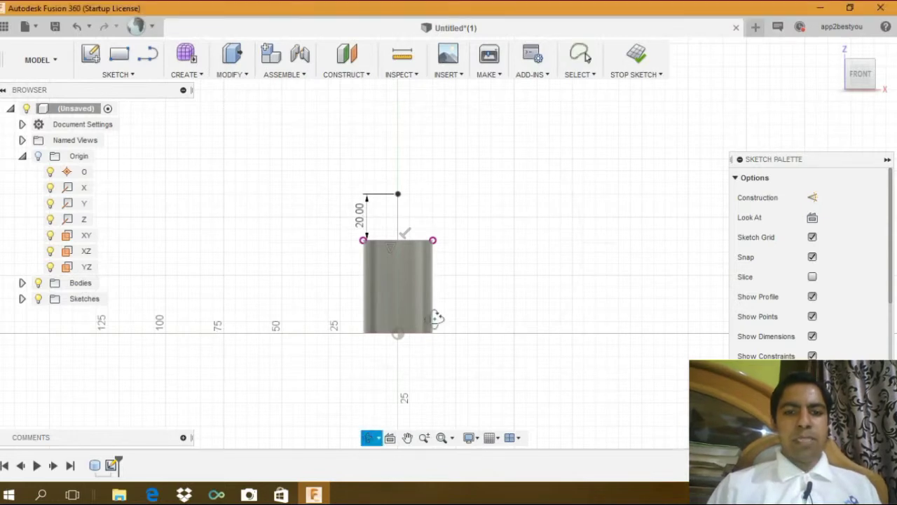
Make the 20 mm vertical line a dashed construction line using X.
mouse_move(436, 319)
mouse_down()
mouse_move(394, 344)
mouse_move(427, 336)
mouse_move(421, 342)
mouse_up()
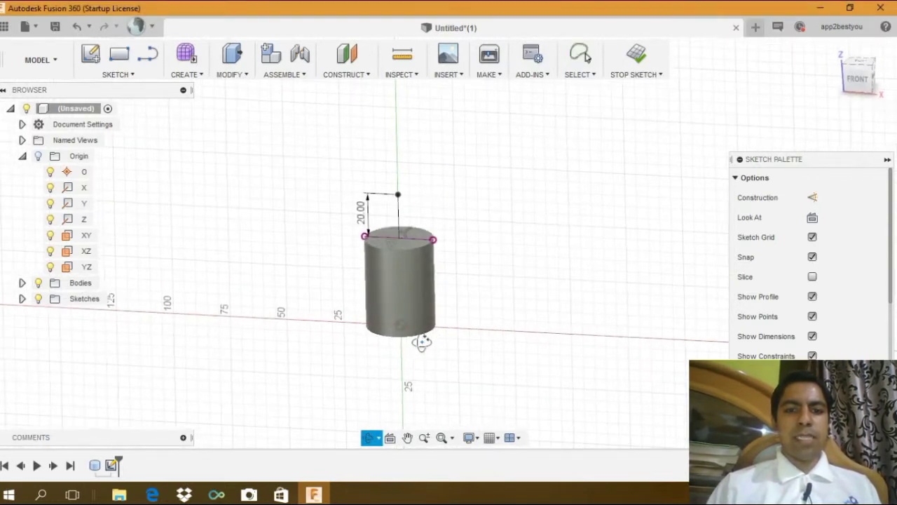
key(Escape)
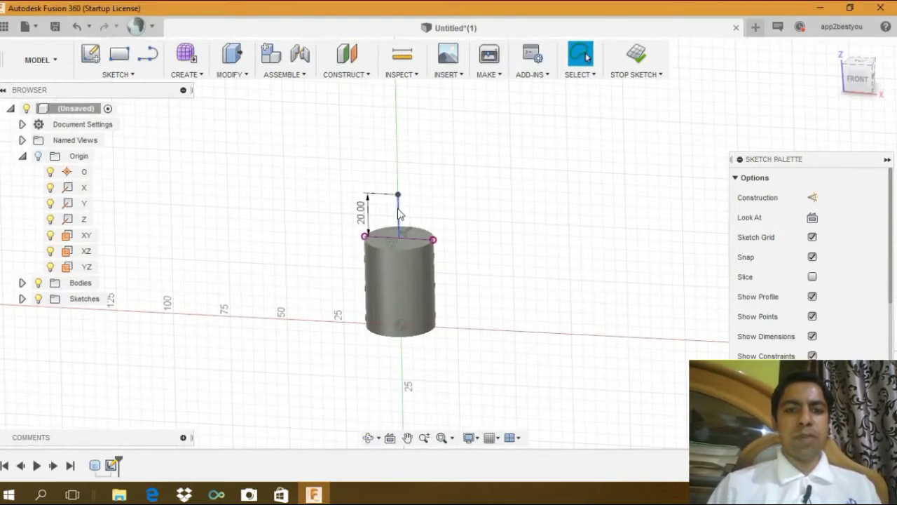
click(398, 214)
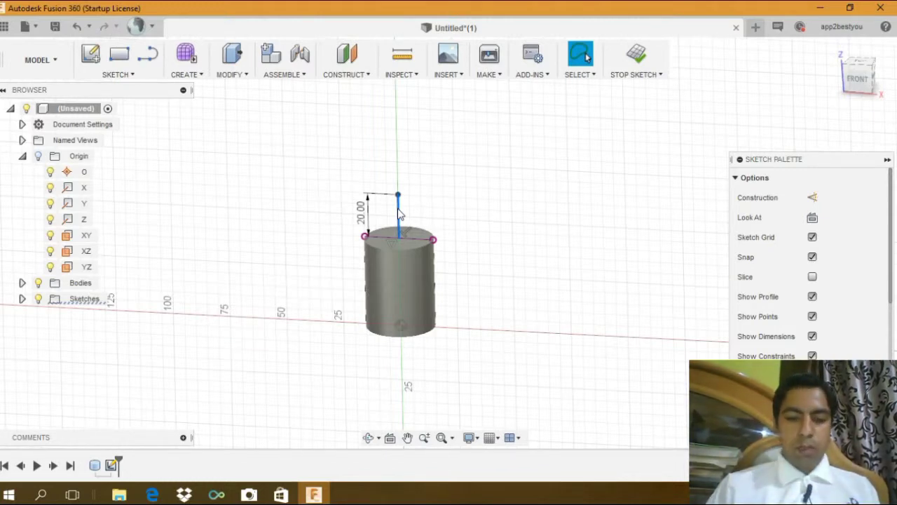
key(x)
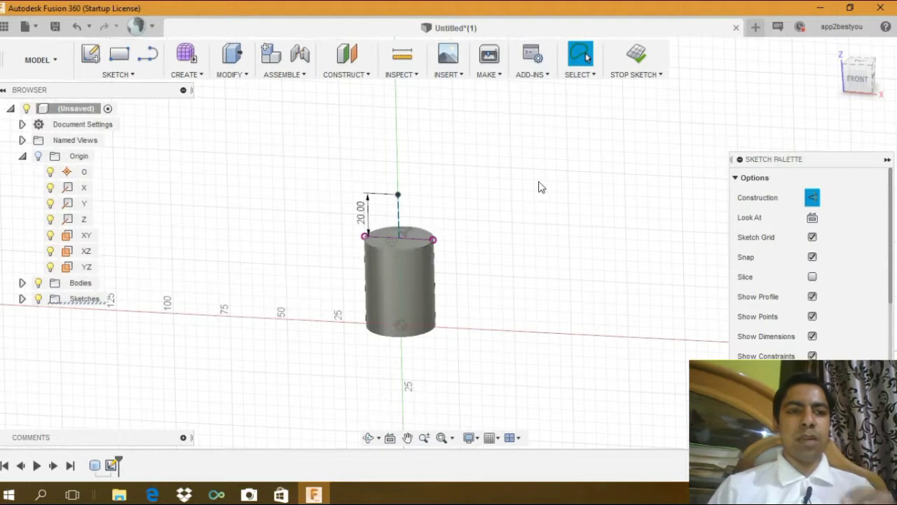
Add a 60 mm sphere centred on the line's top endpoint, joined to the cylinder.
click(200, 76)
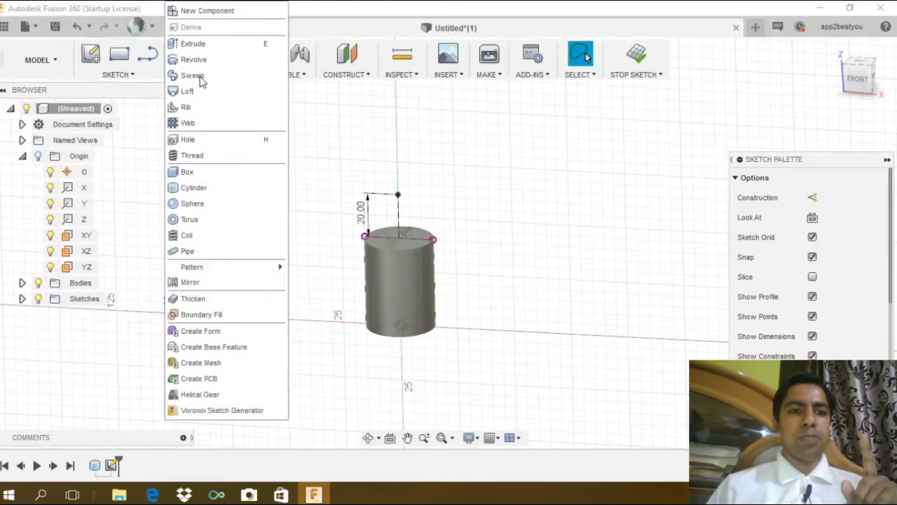
click(210, 205)
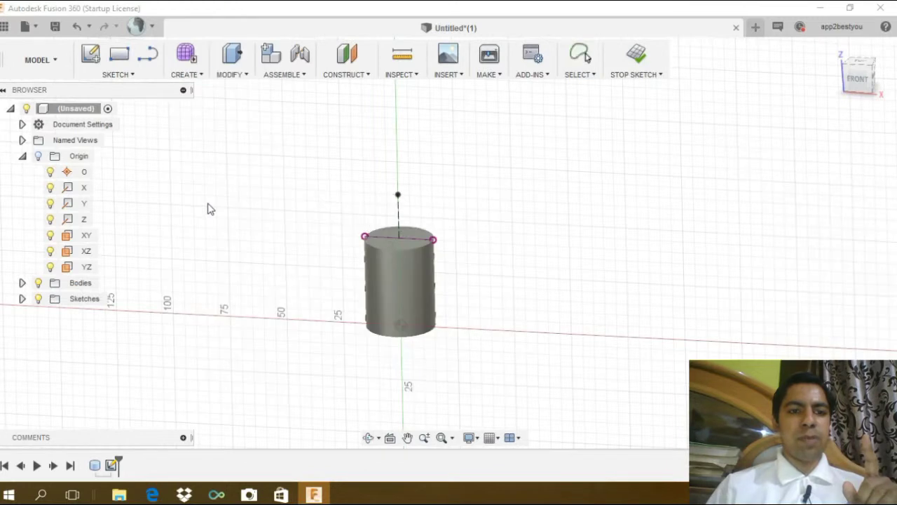
click(397, 196)
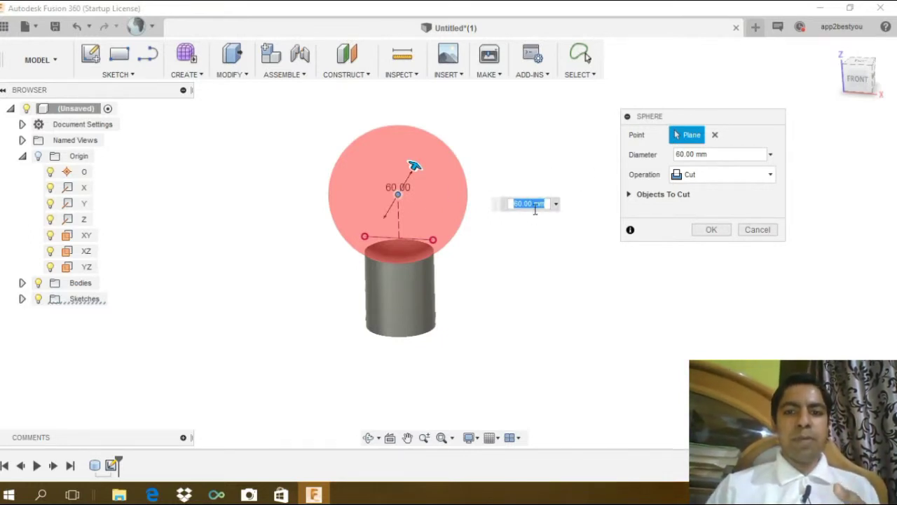
click(711, 182)
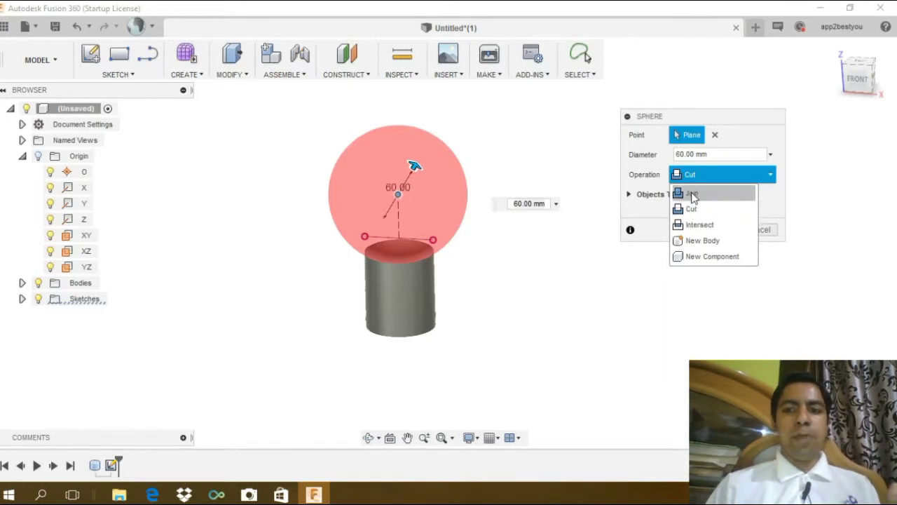
click(693, 196)
click(710, 211)
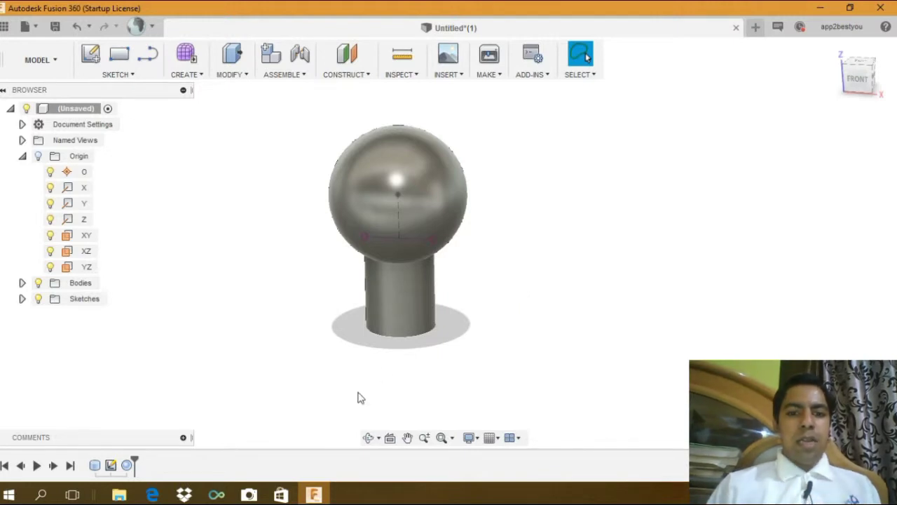
click(368, 439)
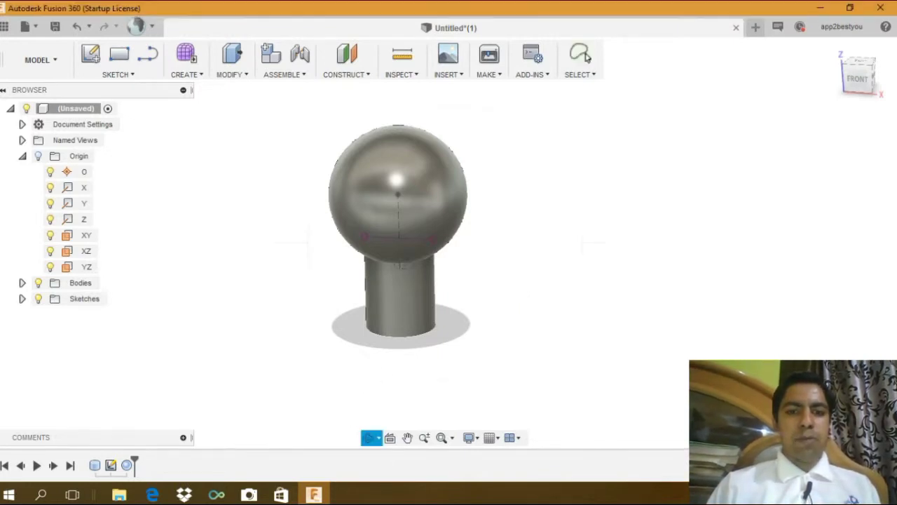
Fillet the edge where the sphere meets the cylinder with a 45 mm radius.
drag(403, 231, 412, 256)
key(Escape)
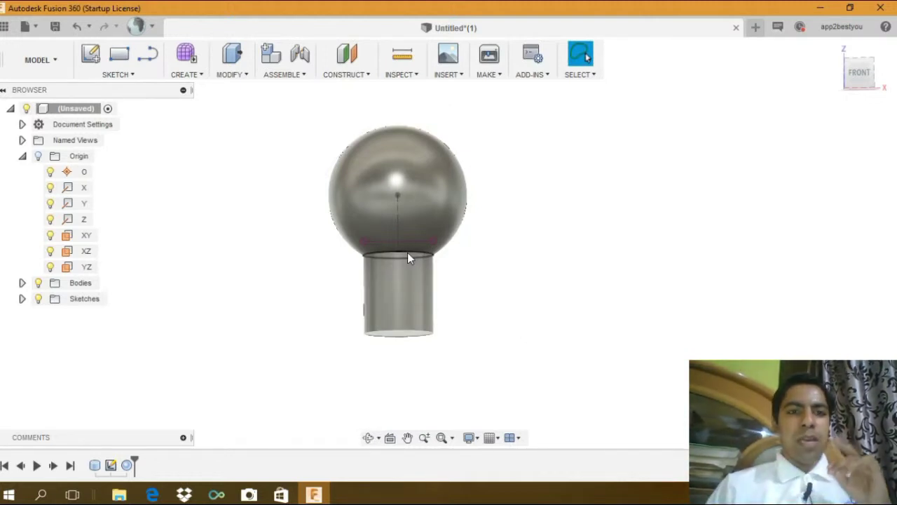
click(185, 74)
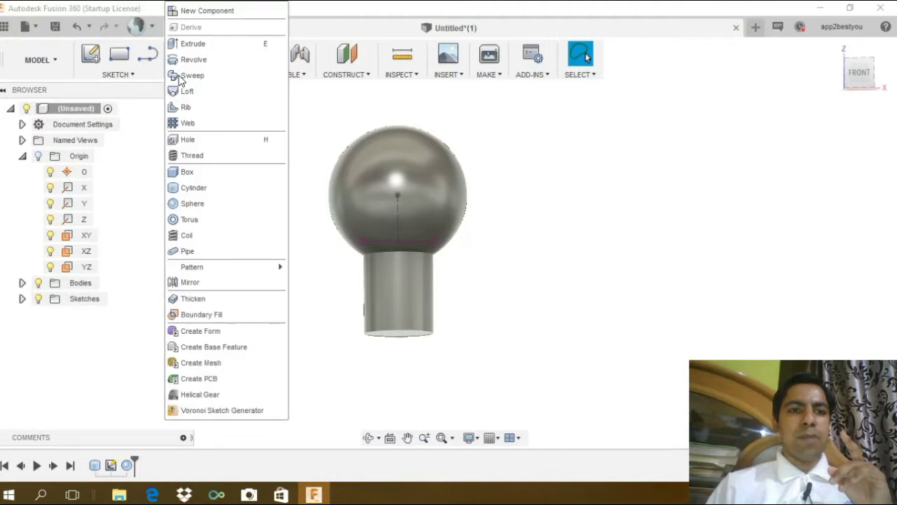
click(323, 40)
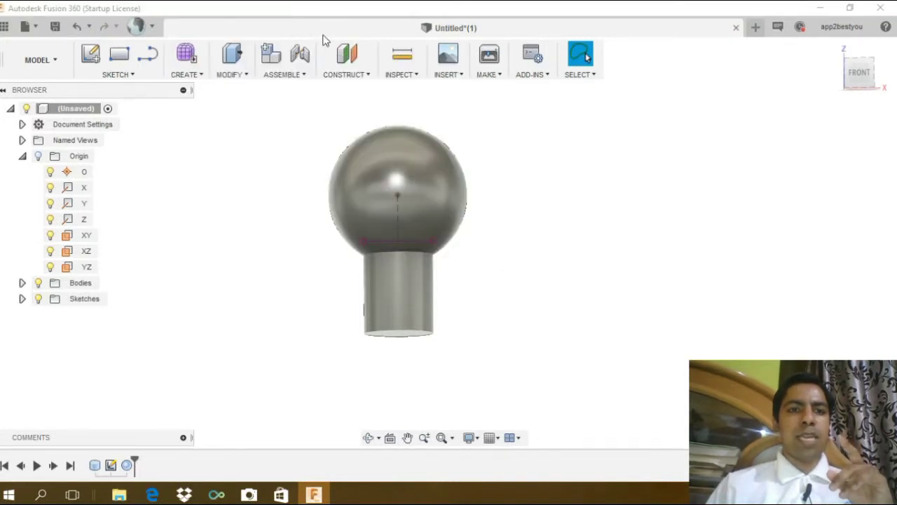
click(247, 75)
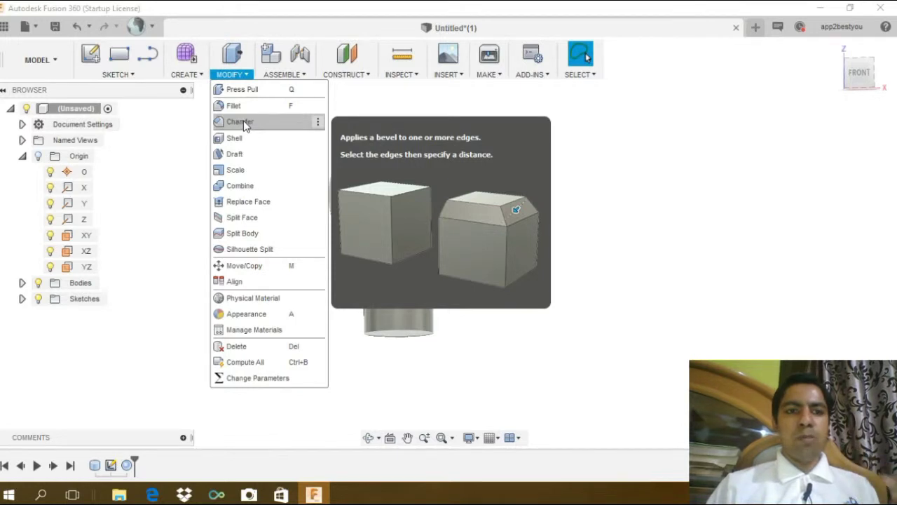
mouse_move(233, 105)
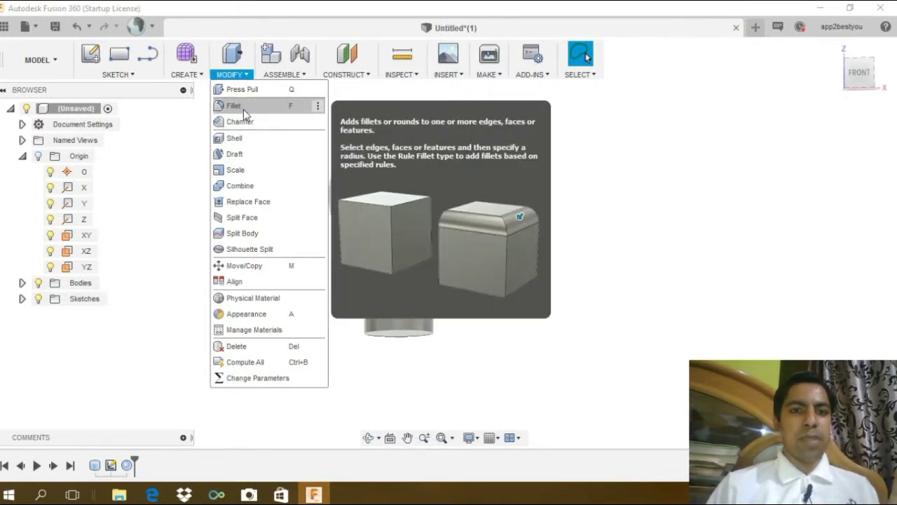
click(236, 109)
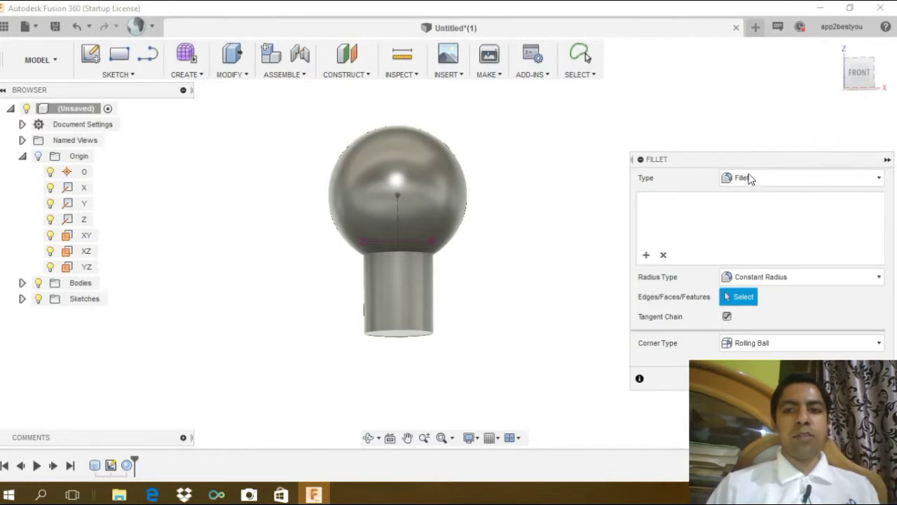
mouse_move(747, 161)
mouse_down()
mouse_move(652, 165)
mouse_move(654, 150)
mouse_up()
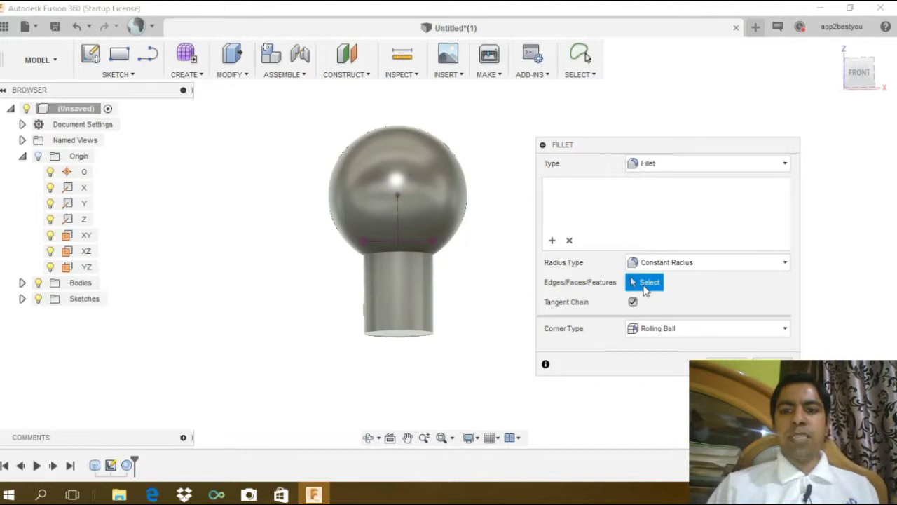
click(403, 254)
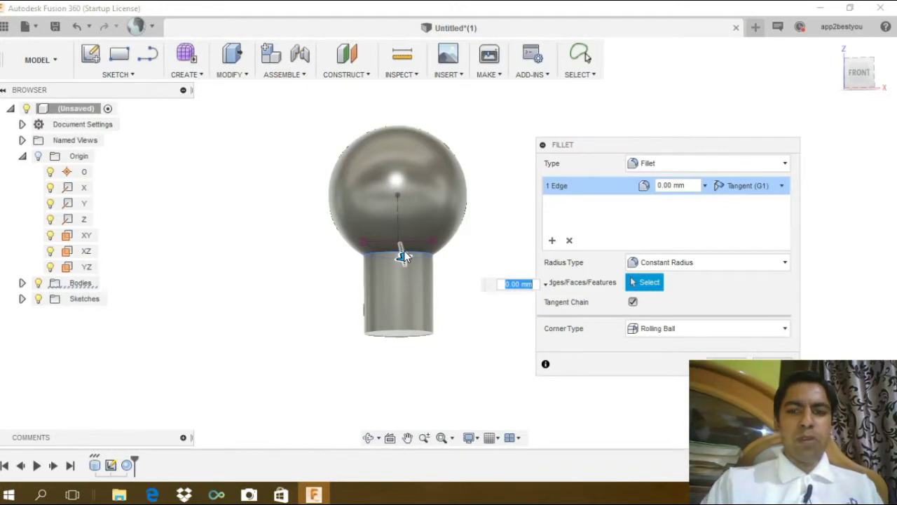
text(45)
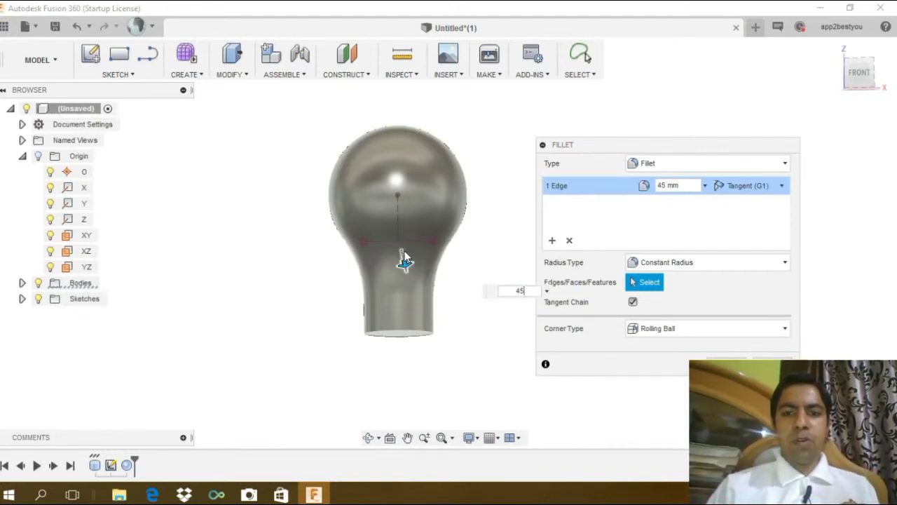
key(Return)
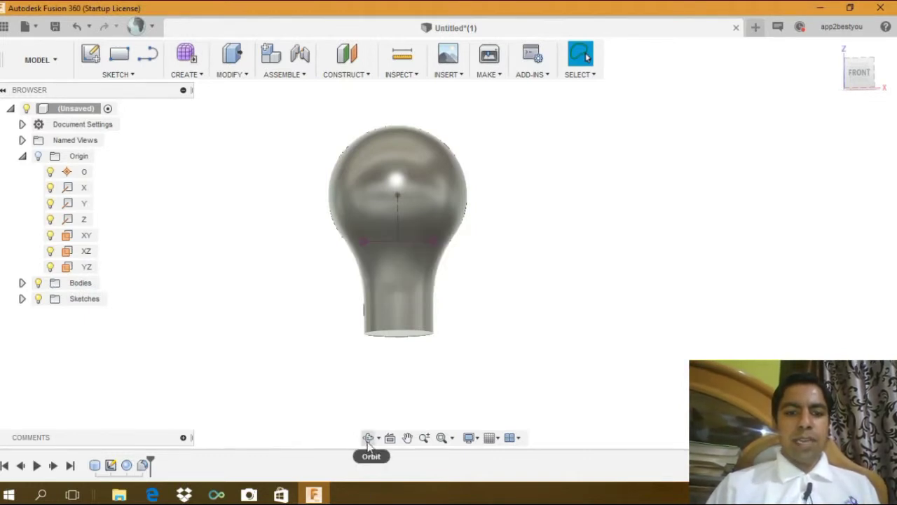
Fillet the neck's bottom edge with a 5 mm radius, viewed from underneath.
click(368, 438)
mouse_move(410, 299)
mouse_down()
mouse_move(346, 275)
mouse_move(299, 156)
mouse_move(367, 117)
mouse_move(514, 148)
mouse_move(500, 165)
mouse_move(494, 145)
mouse_move(551, 143)
mouse_move(416, 184)
mouse_move(392, 119)
mouse_move(475, 273)
mouse_up()
key(Escape)
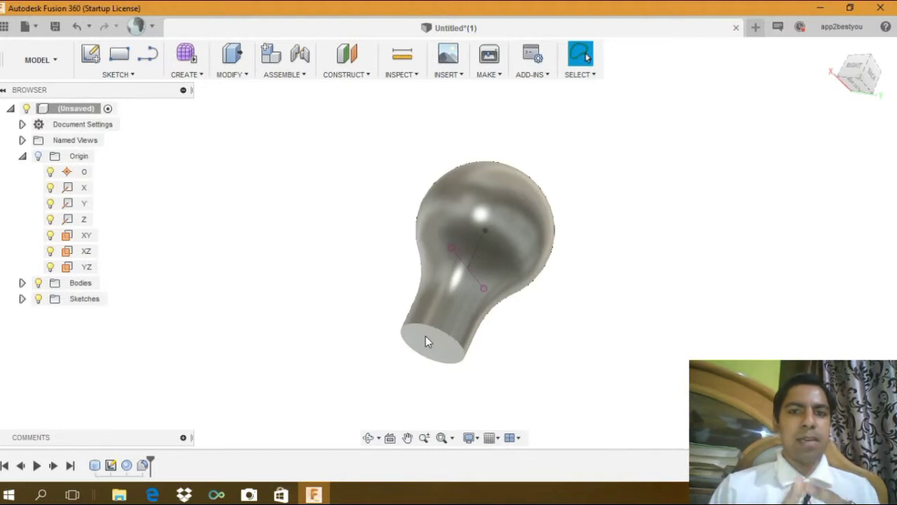
key(f)
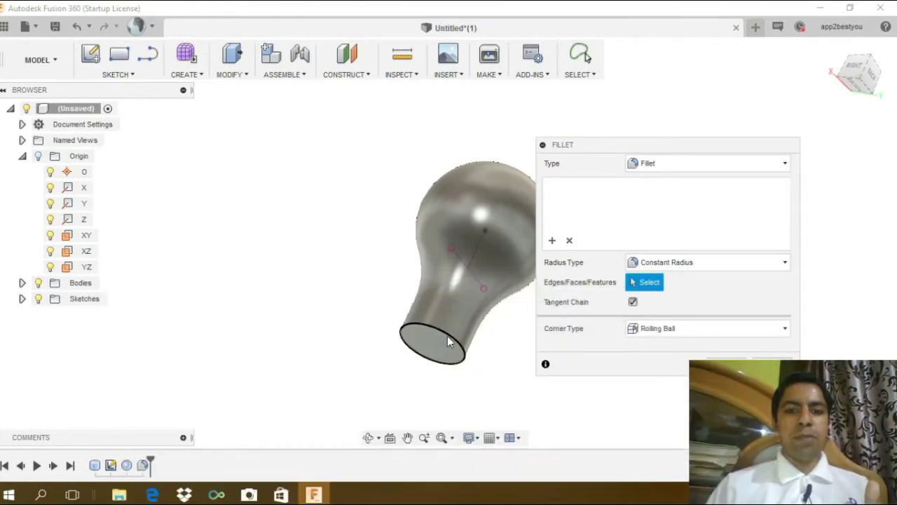
click(452, 335)
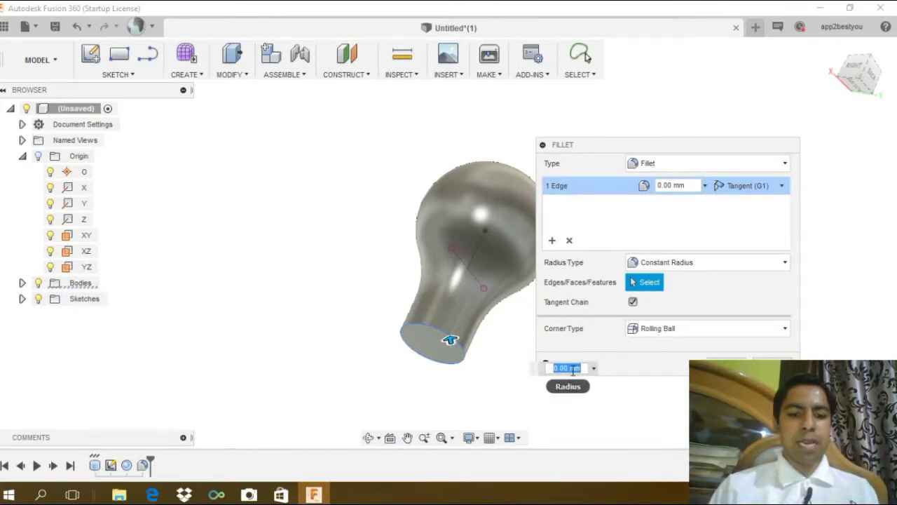
text(5)
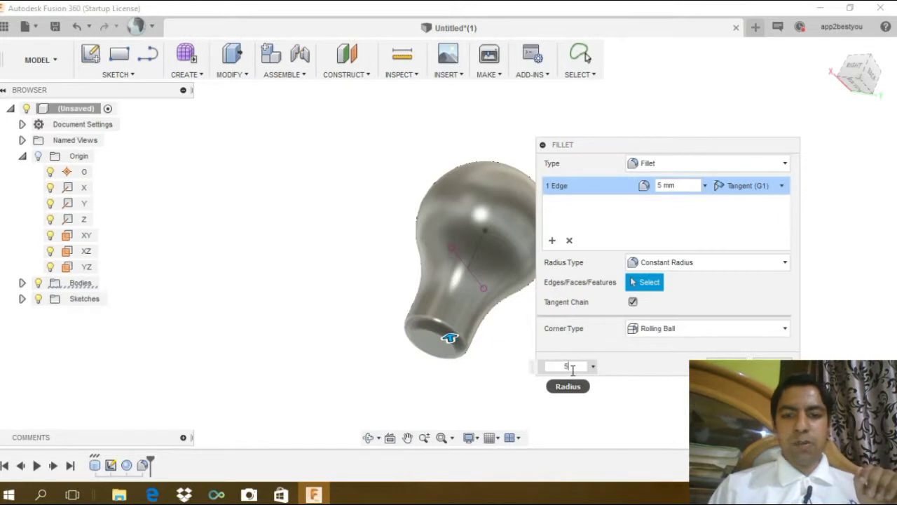
key(Return)
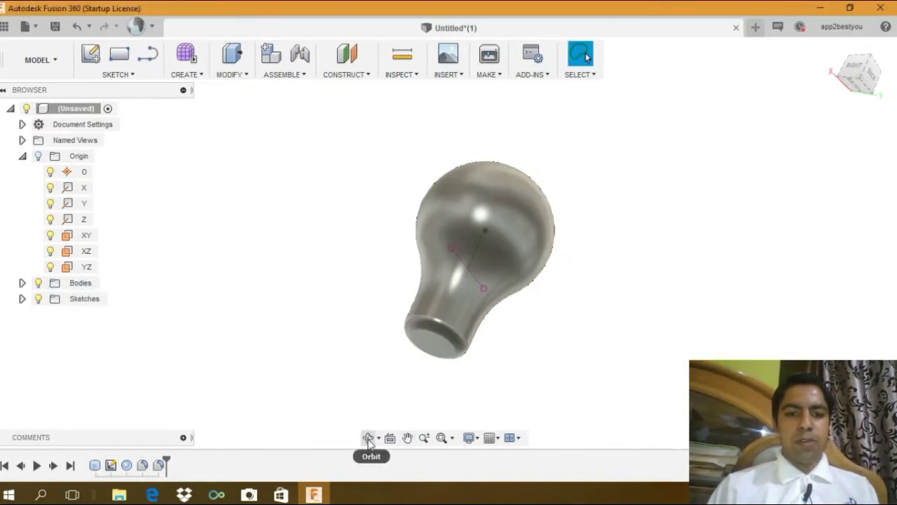
click(369, 438)
Orbit to the bulb's bottom face and start a new sketch on it.
mouse_move(470, 291)
mouse_down()
mouse_move(477, 350)
mouse_move(411, 297)
mouse_move(313, 270)
mouse_move(419, 194)
mouse_move(380, 196)
mouse_move(523, 322)
mouse_move(465, 274)
mouse_up()
key(Escape)
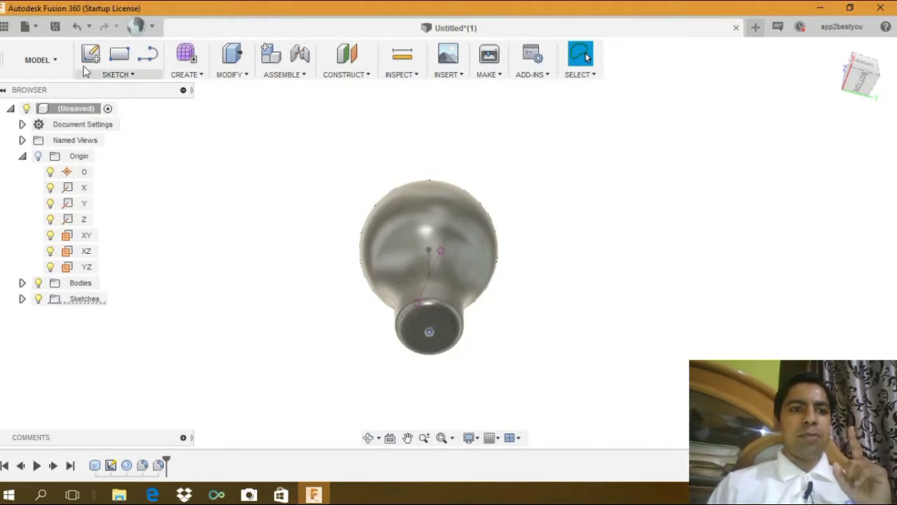
click(90, 55)
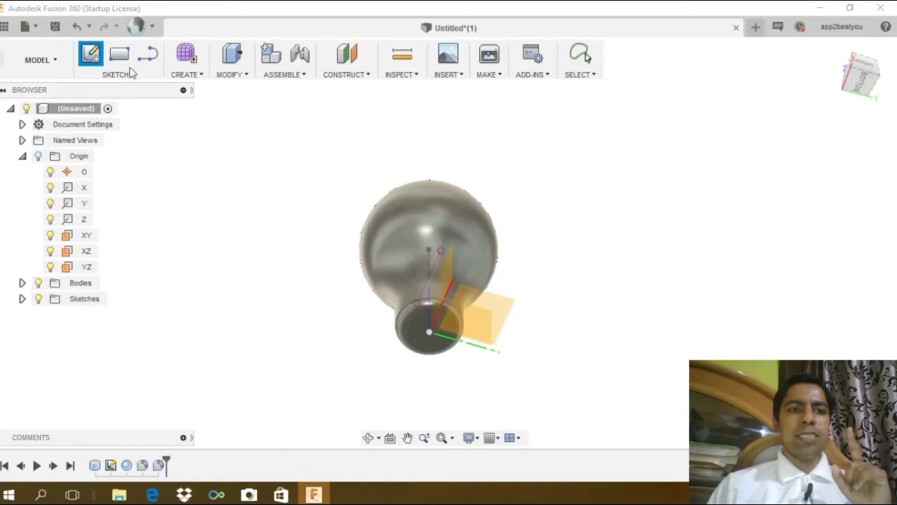
click(430, 333)
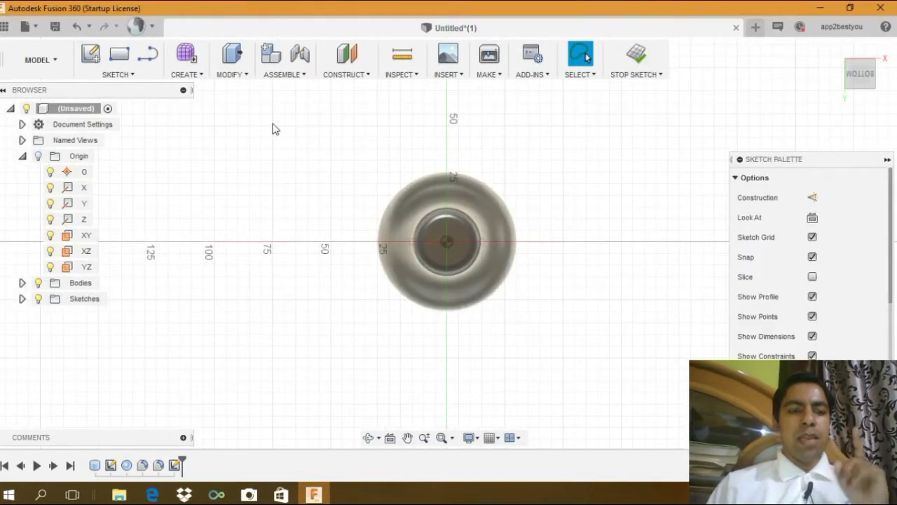
Join a cylinder centred on the origin, 20 mm in diameter and 15 mm tall, to the neck.
click(187, 75)
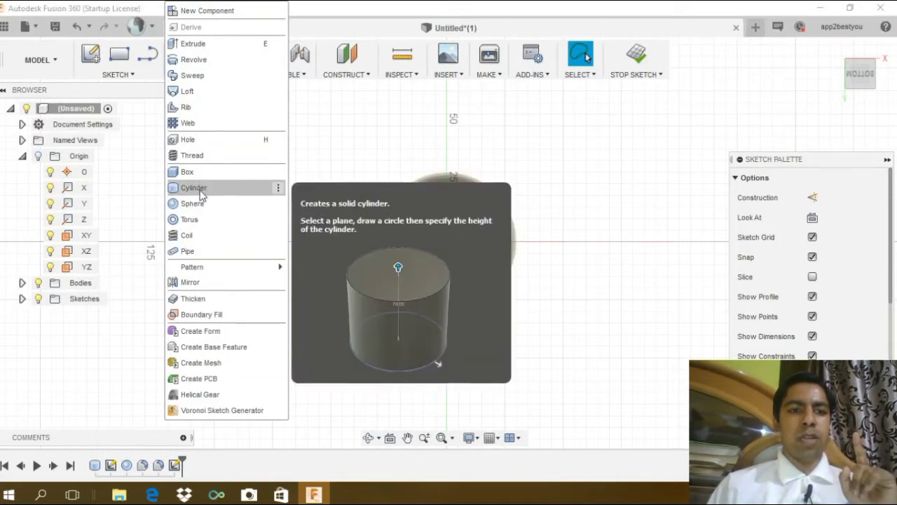
click(200, 188)
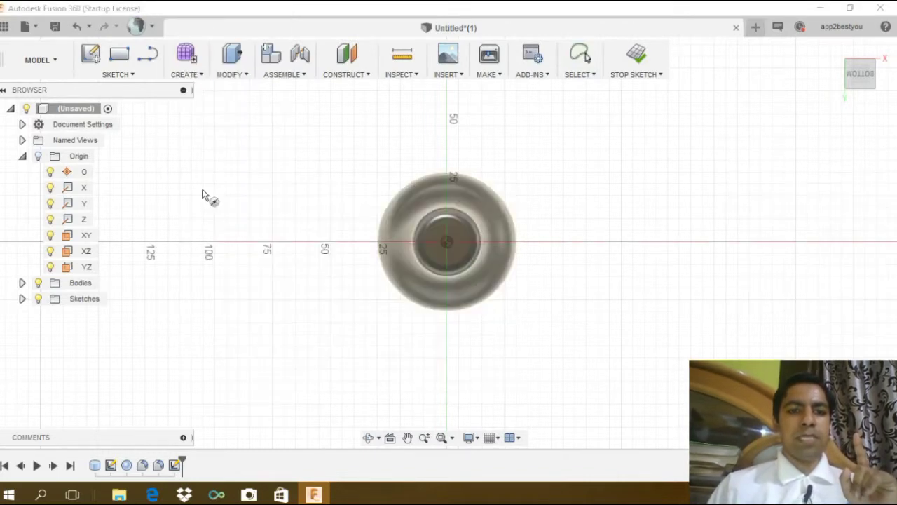
click(446, 243)
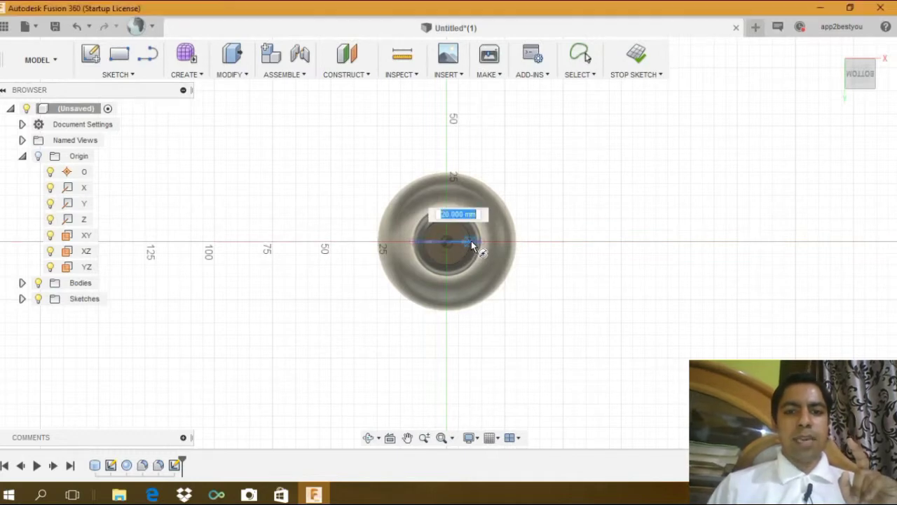
click(471, 242)
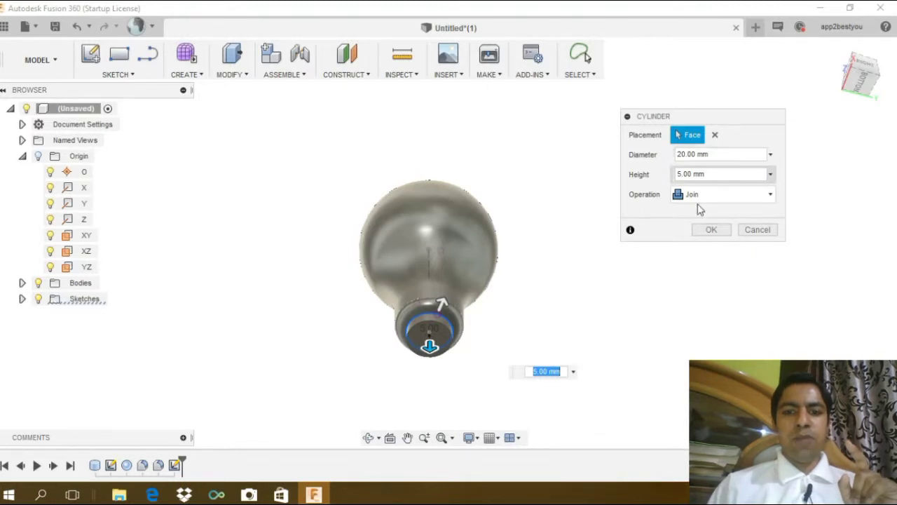
text(5)
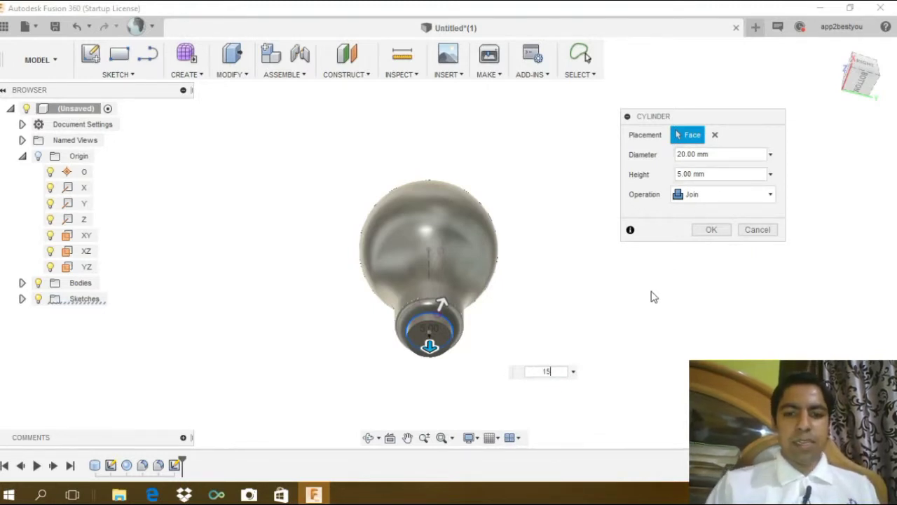
key(Return)
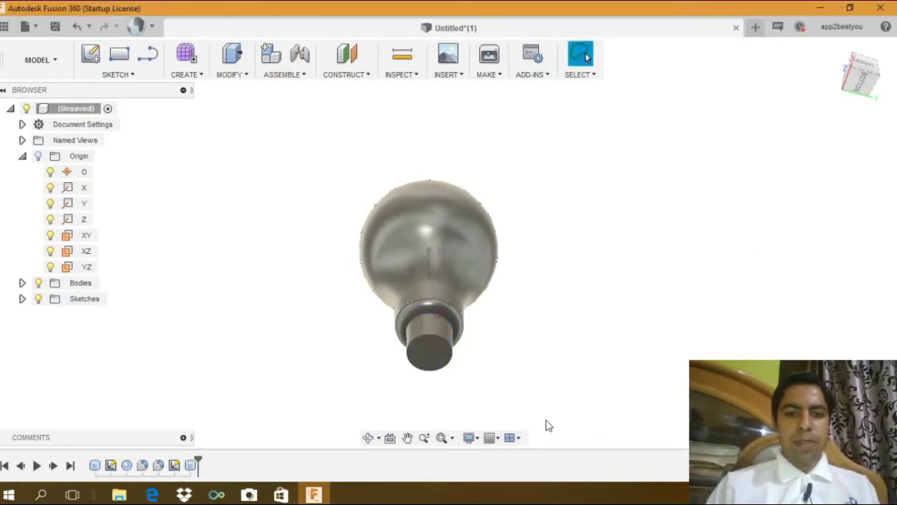
Orbit to a side view and start a thread on the base cylinder's face.
click(368, 438)
drag(486, 224, 555, 259)
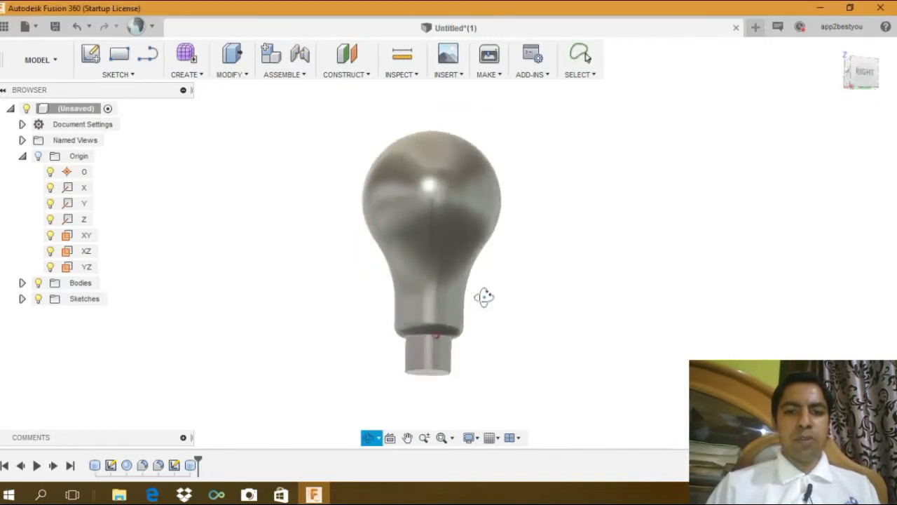
key(Escape)
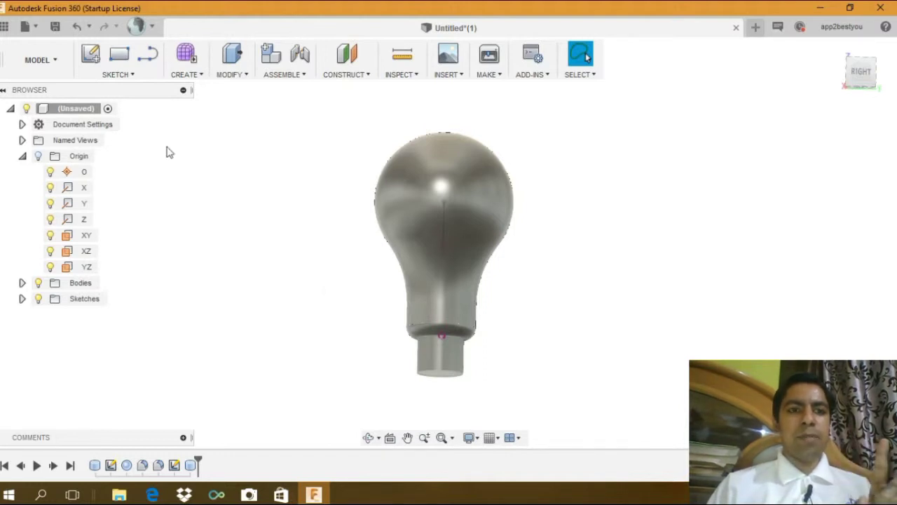
click(219, 79)
mouse_move(242, 89)
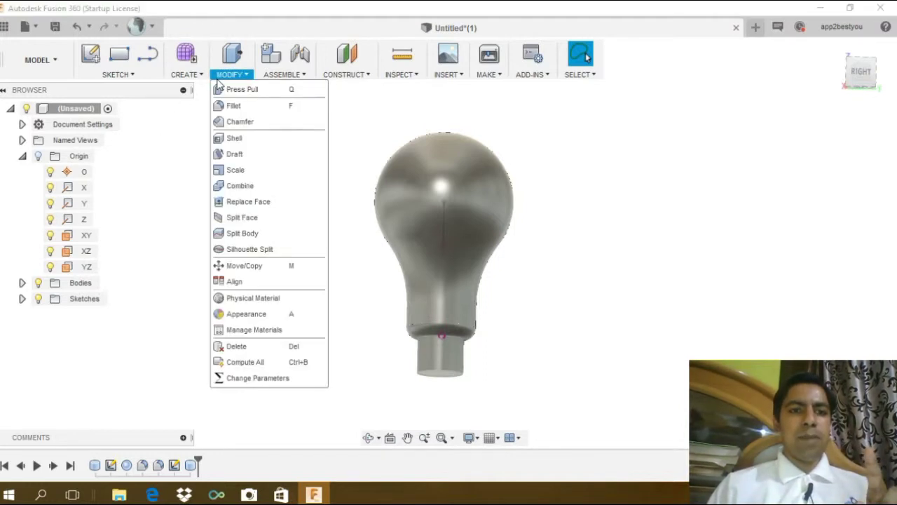
click(186, 75)
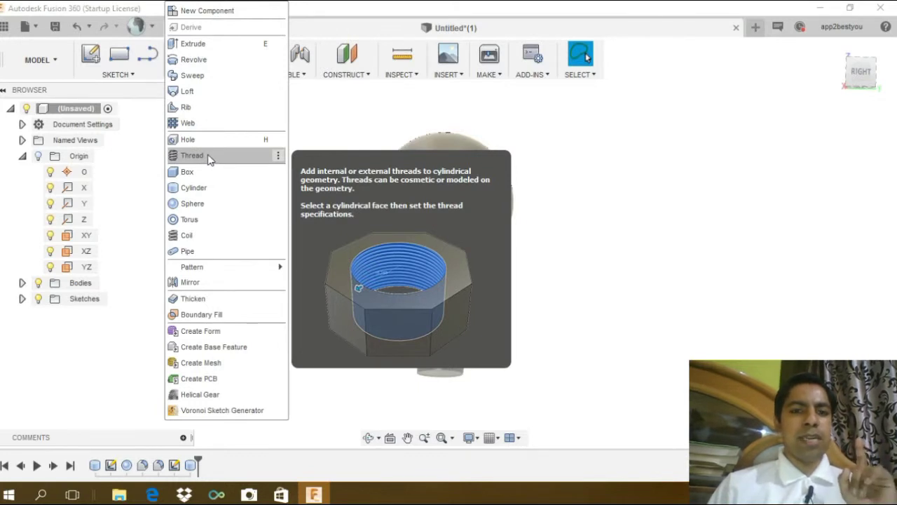
click(208, 159)
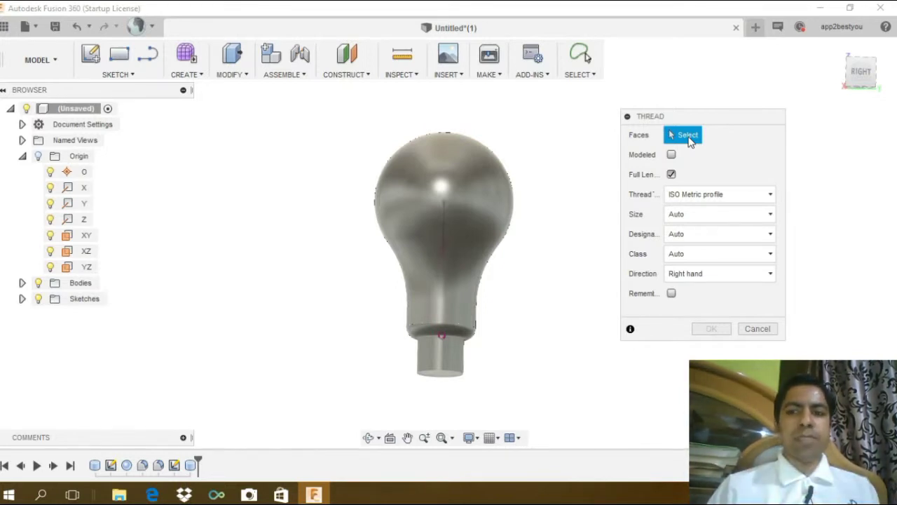
click(449, 355)
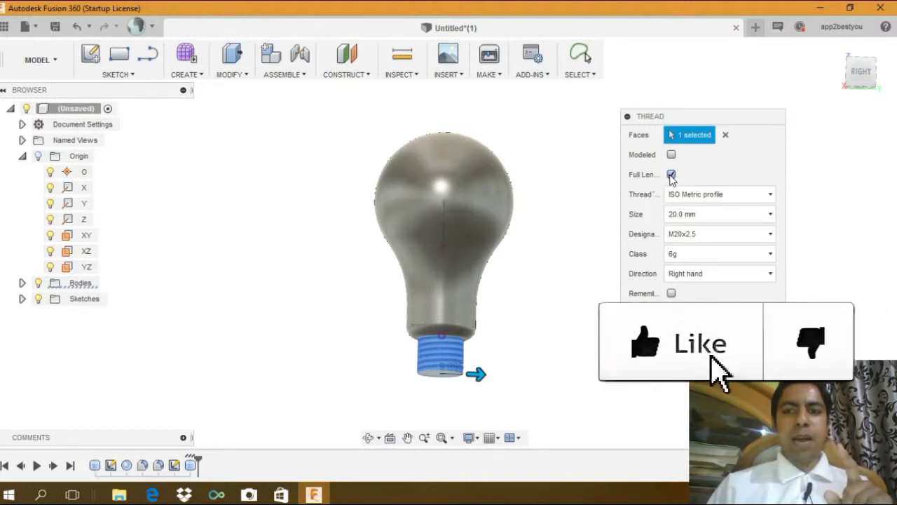
Make the thread modeled and not full-length, with a 5 mm offset and ANSI Metric M Profile type.
click(670, 175)
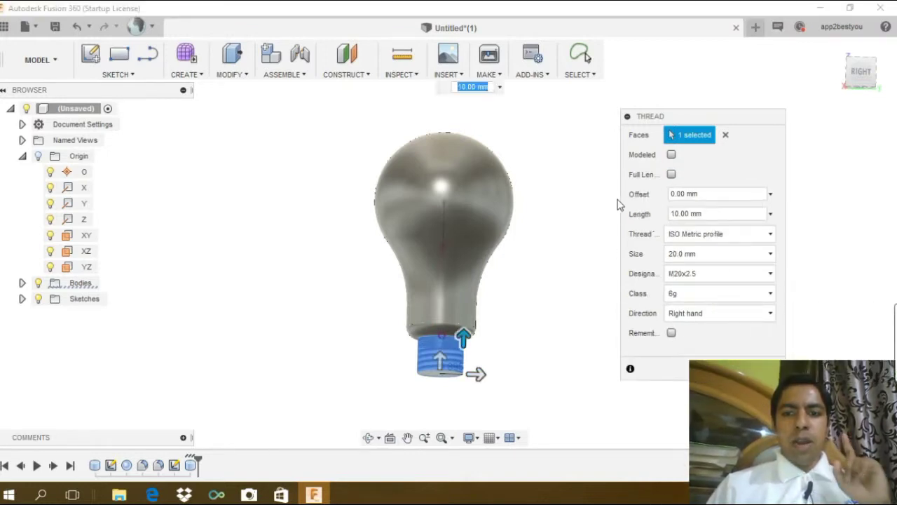
click(672, 177)
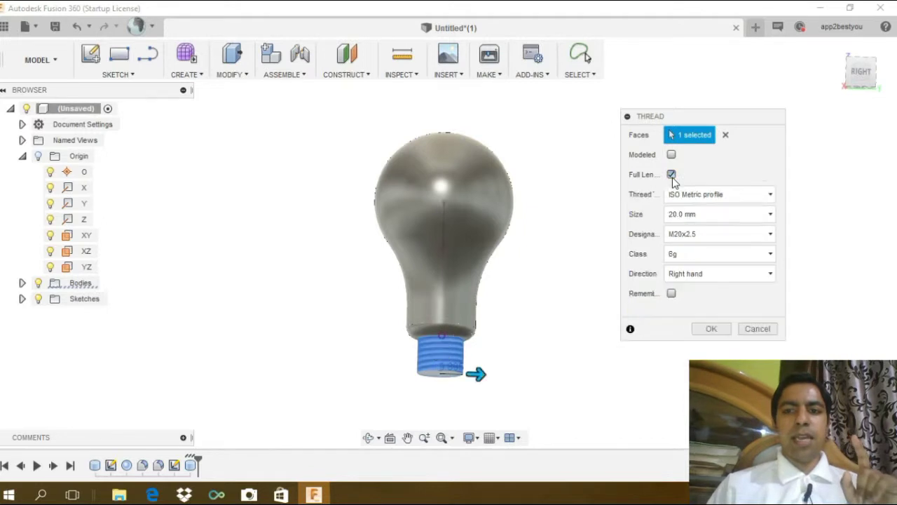
click(671, 177)
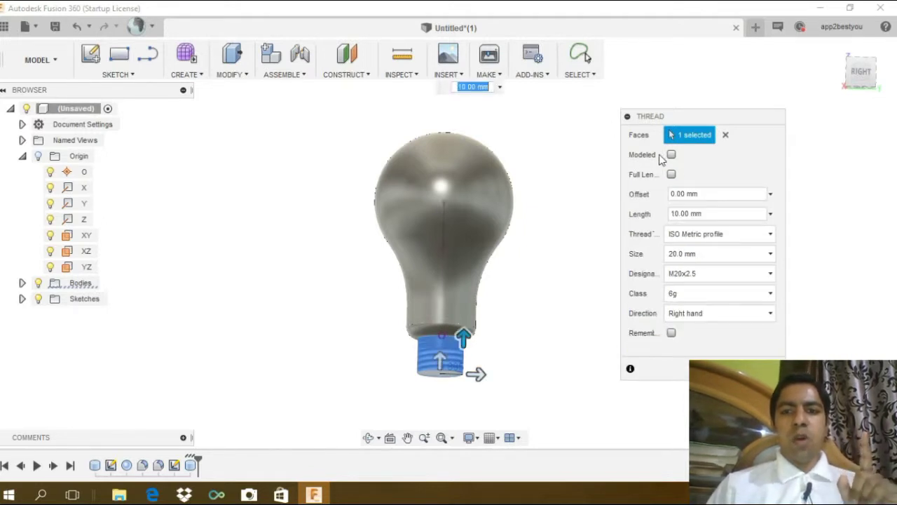
click(672, 155)
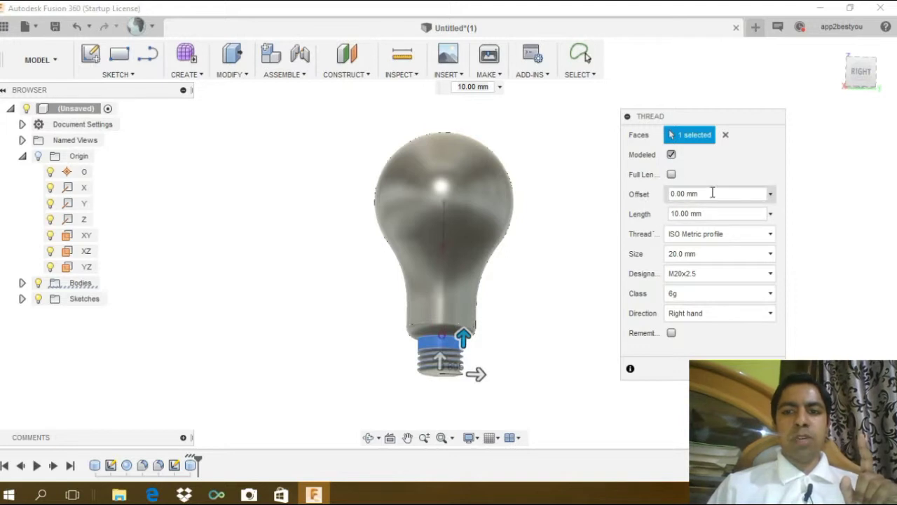
drag(713, 194, 668, 200)
text(5)
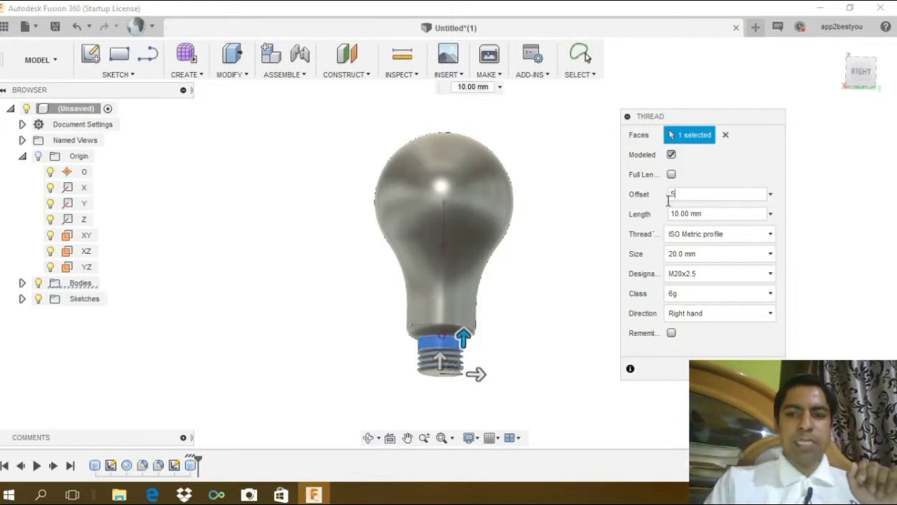
click(706, 238)
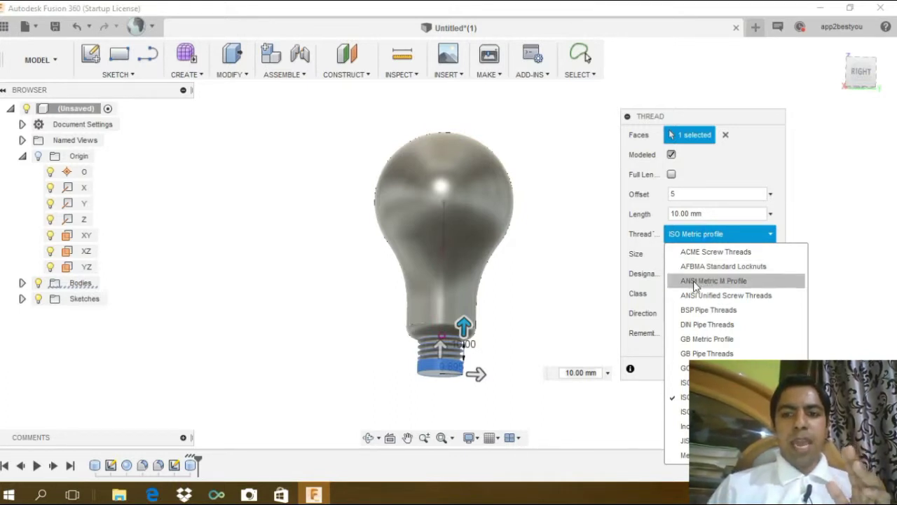
click(715, 281)
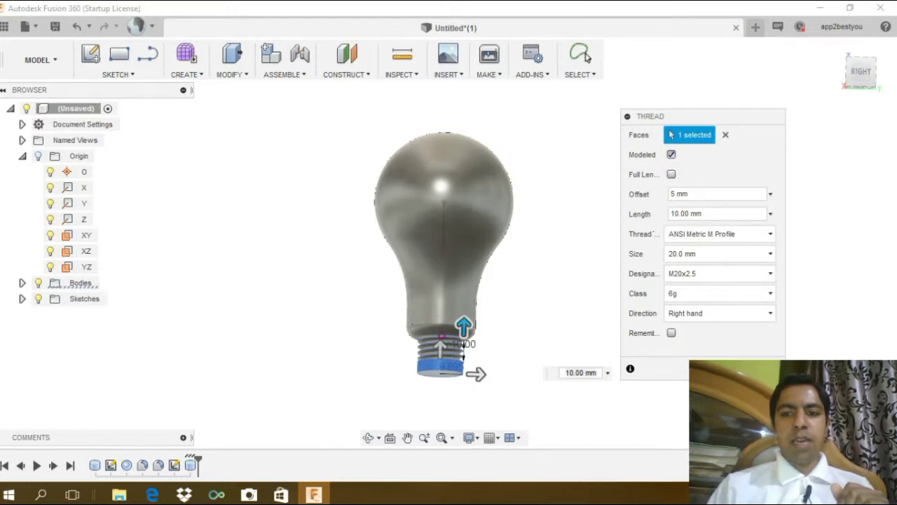
click(732, 369)
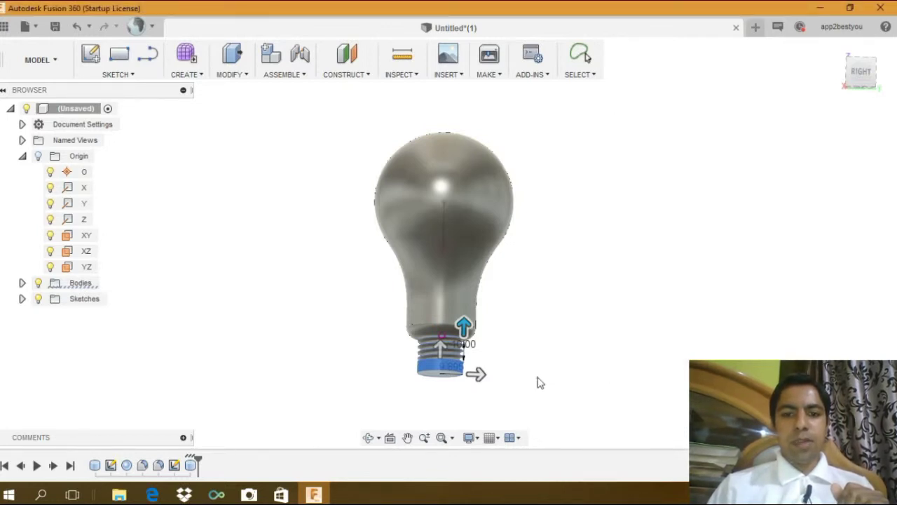
Rotate the view slightly and start the Chamfer command from Modify.
click(367, 438)
mouse_move(418, 347)
mouse_down()
mouse_move(438, 390)
mouse_move(435, 335)
mouse_move(462, 345)
mouse_up()
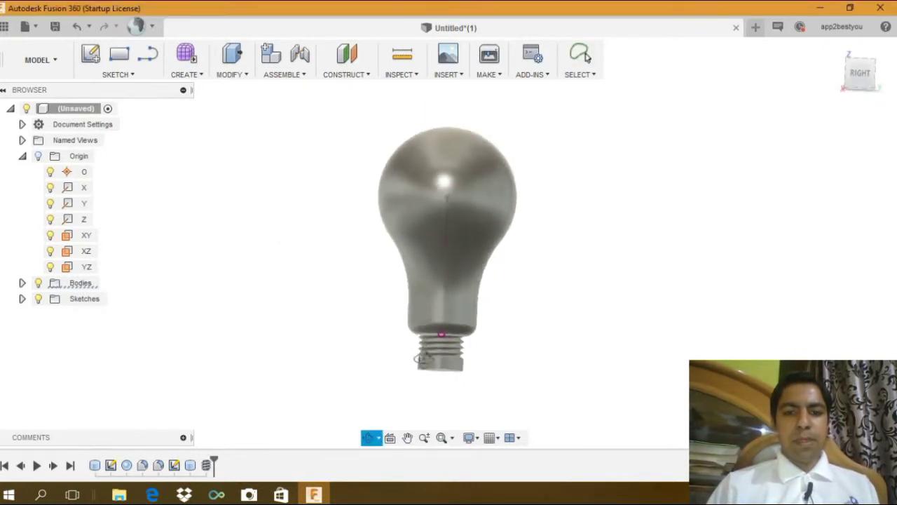
key(Escape)
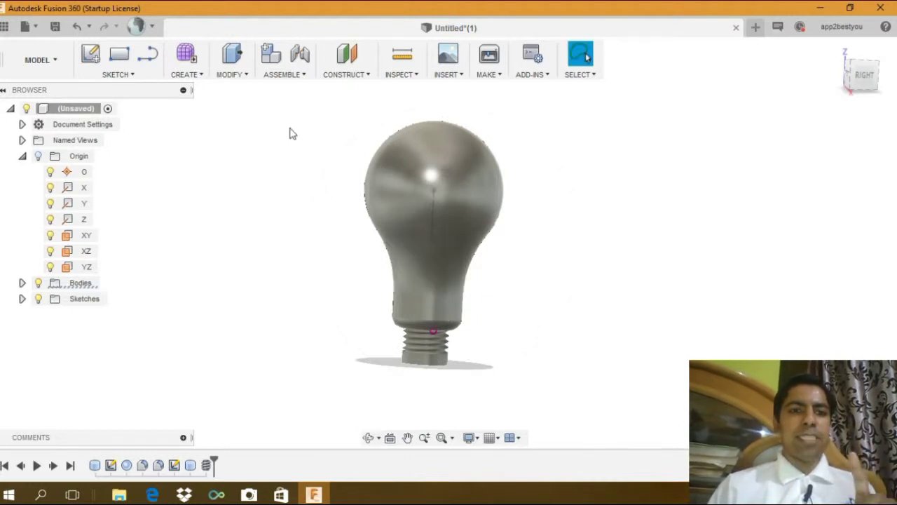
click(194, 76)
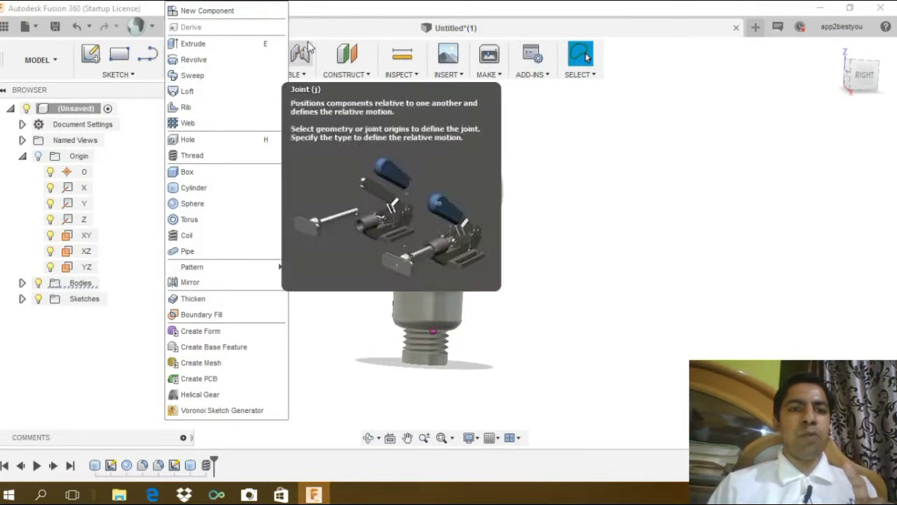
key(Escape)
click(241, 76)
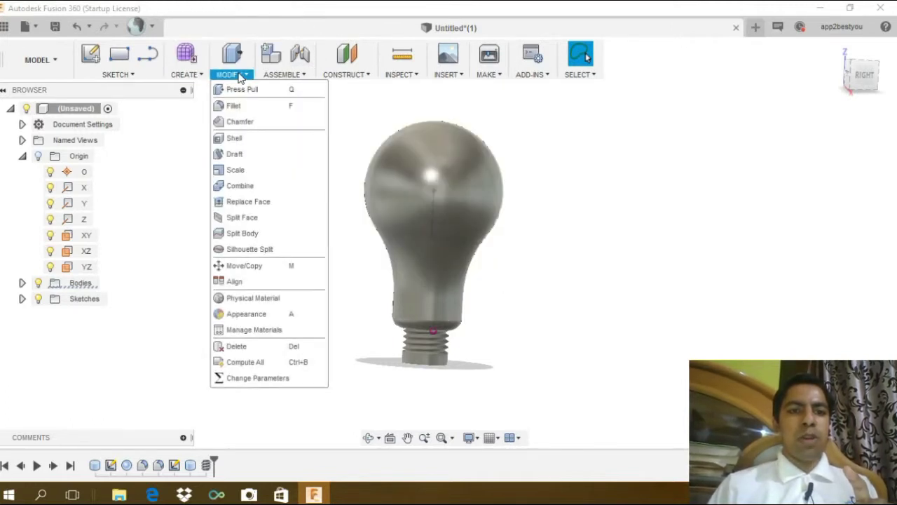
click(239, 122)
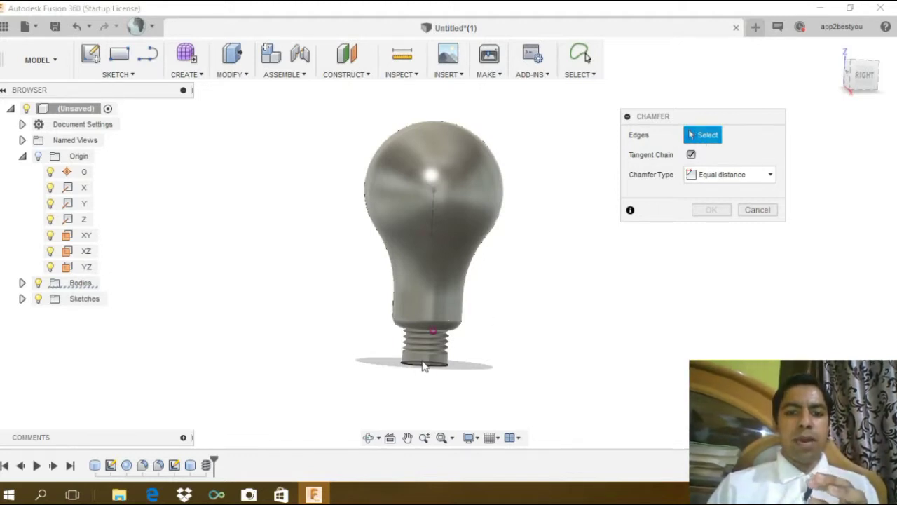
Pick the threaded base's bottom edge and apply a 5 mm chamfer distance.
click(370, 438)
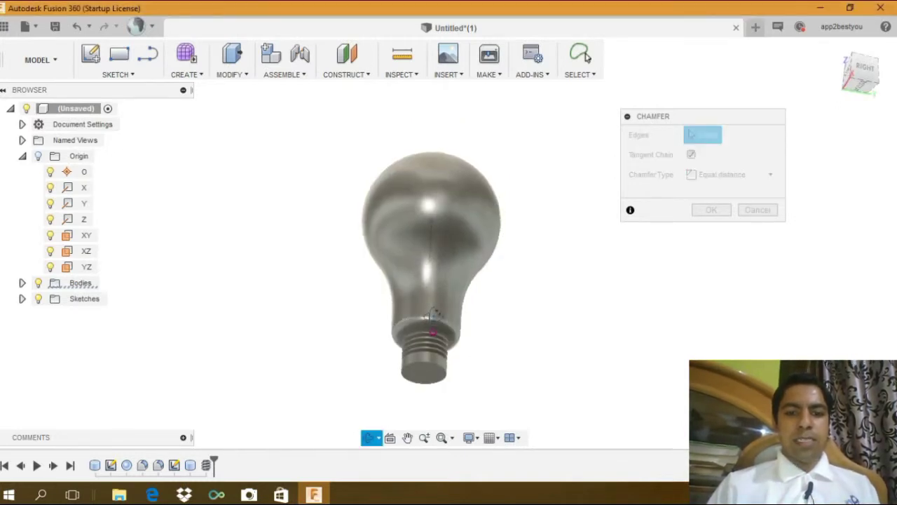
key(Escape)
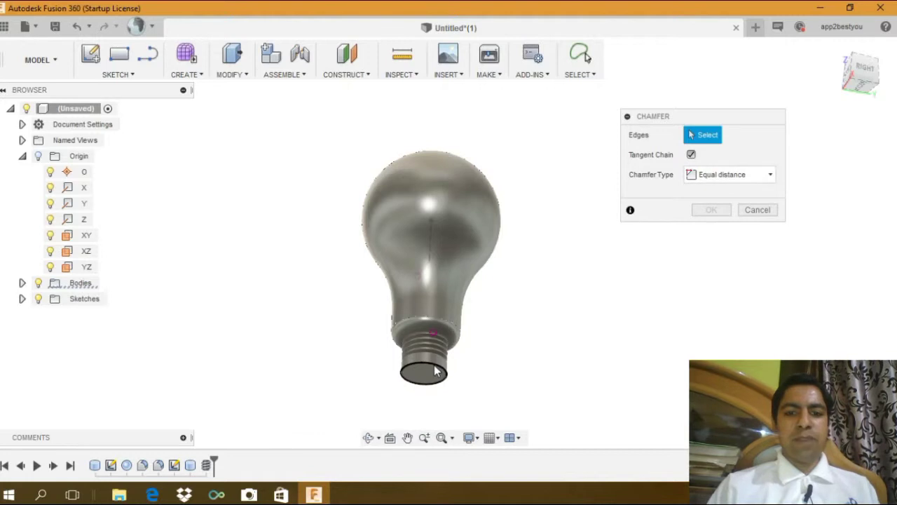
click(434, 372)
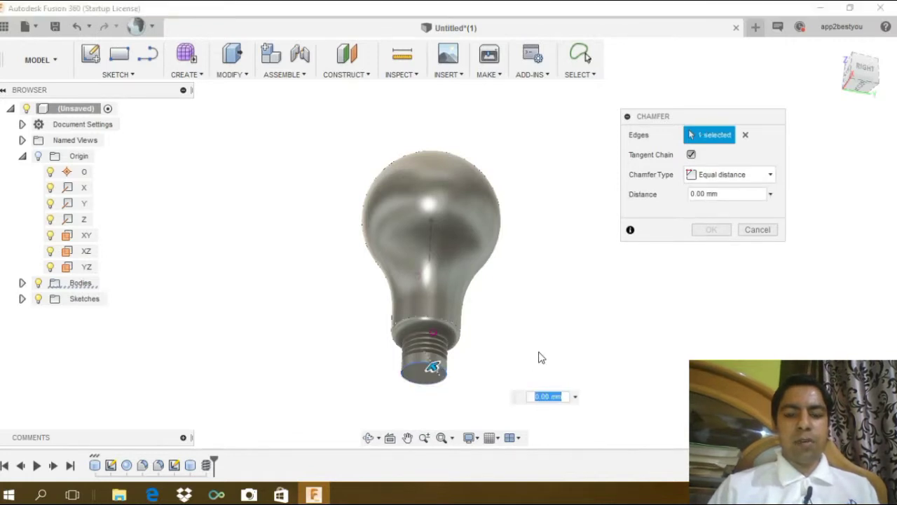
text(5)
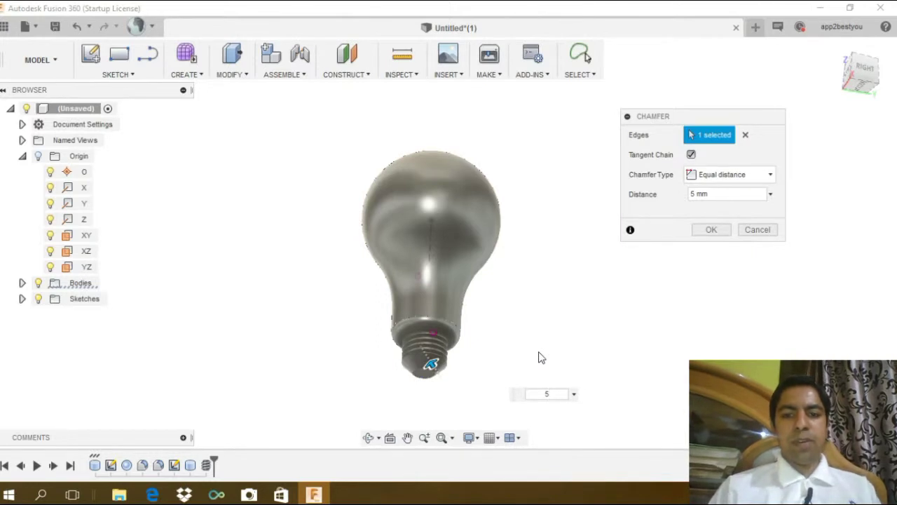
key(Return)
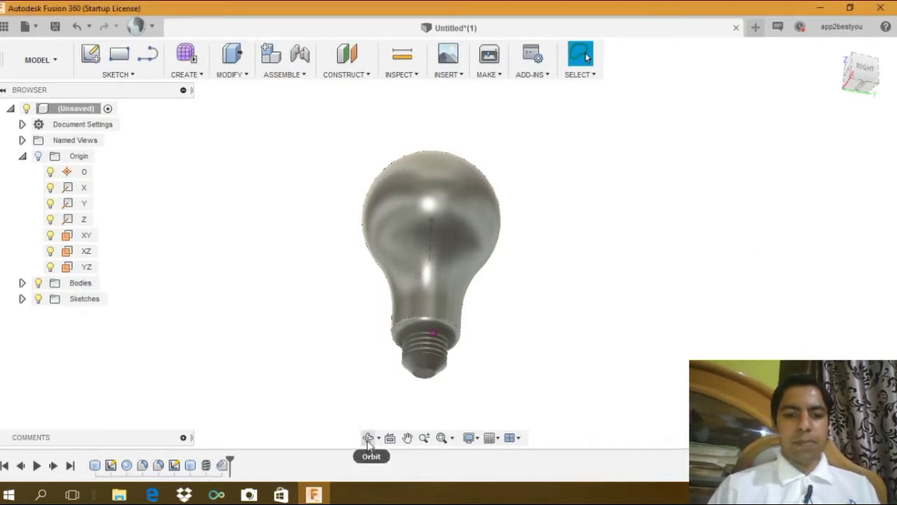
click(367, 438)
Orbit the bulb to view its underside and the chamfered end of the base.
mouse_move(410, 376)
mouse_down()
mouse_move(449, 256)
mouse_move(392, 380)
mouse_up()
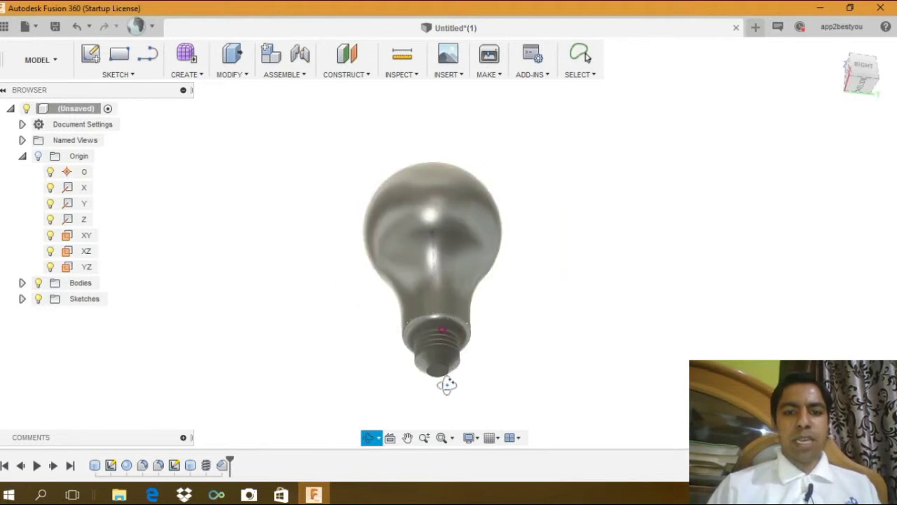
drag(392, 380, 446, 408)
key(Escape)
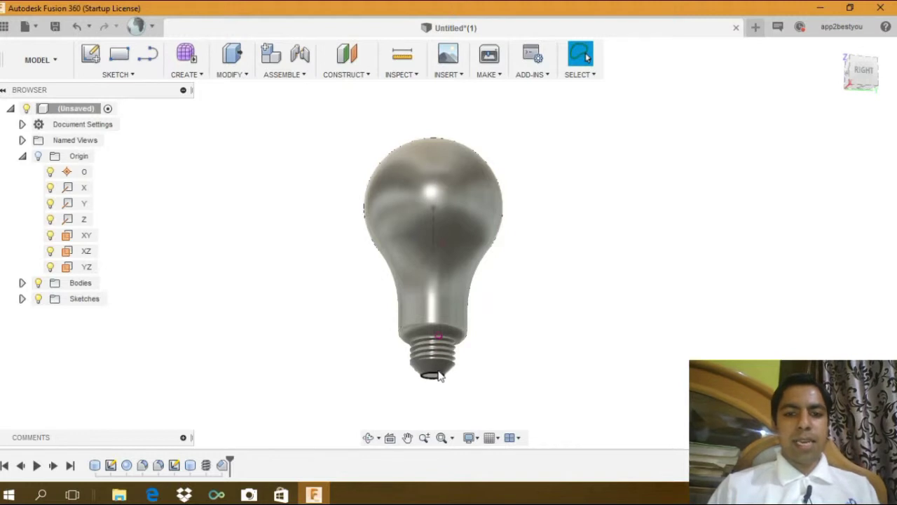
click(370, 438)
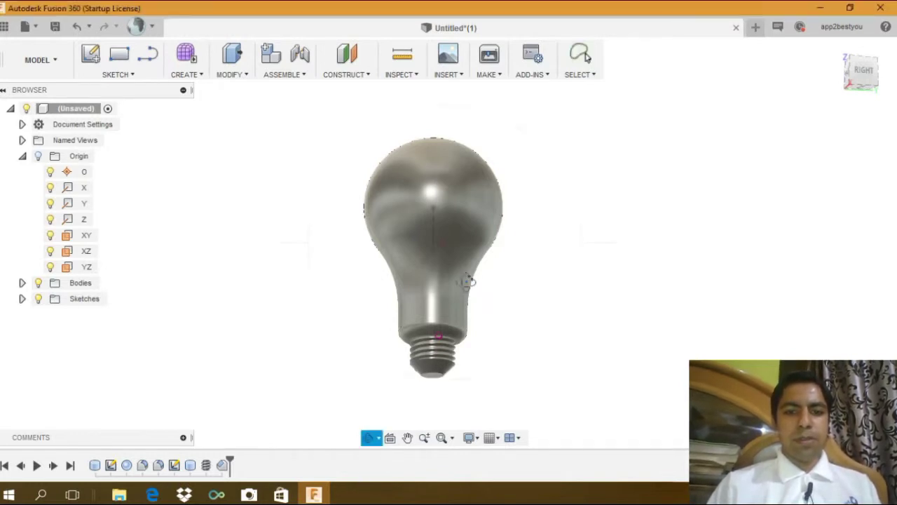
mouse_move(469, 277)
mouse_down()
mouse_move(460, 201)
mouse_move(548, 199)
mouse_move(467, 318)
mouse_move(400, 224)
mouse_move(575, 220)
mouse_move(556, 316)
mouse_move(556, 269)
mouse_up()
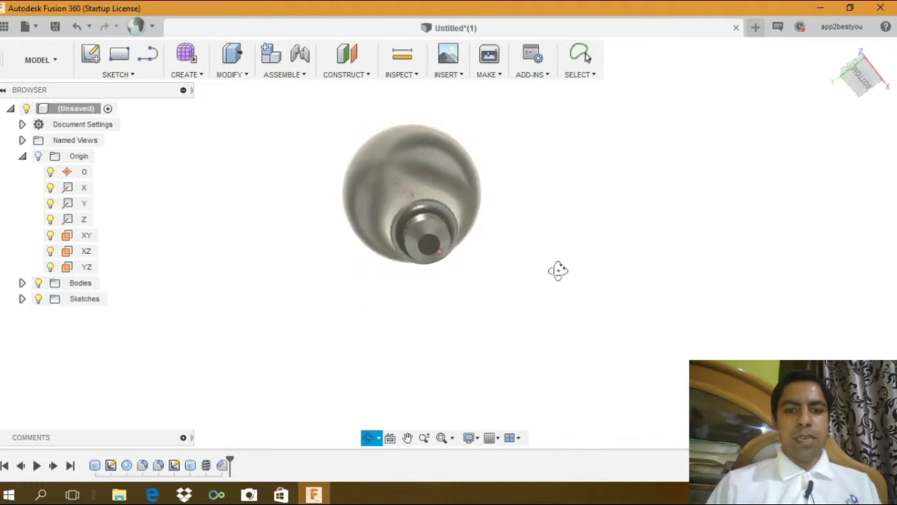
key(Escape)
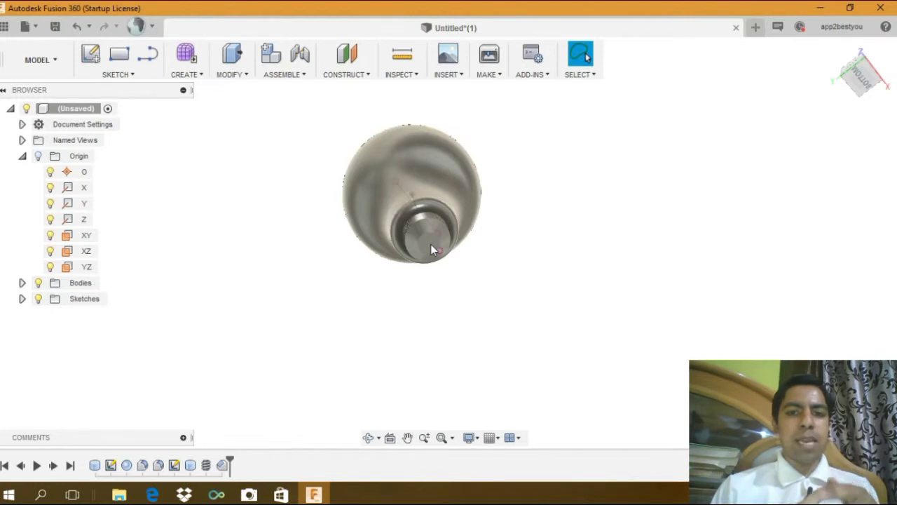
Sketch on the base's bottom plane and join a centred 9.791 mm diameter, 2 mm tall cylinder.
click(92, 58)
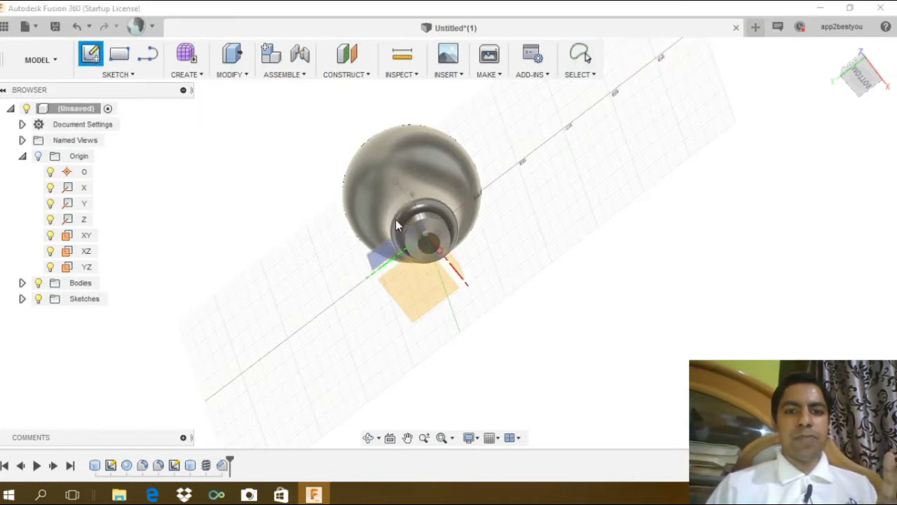
click(437, 252)
click(431, 243)
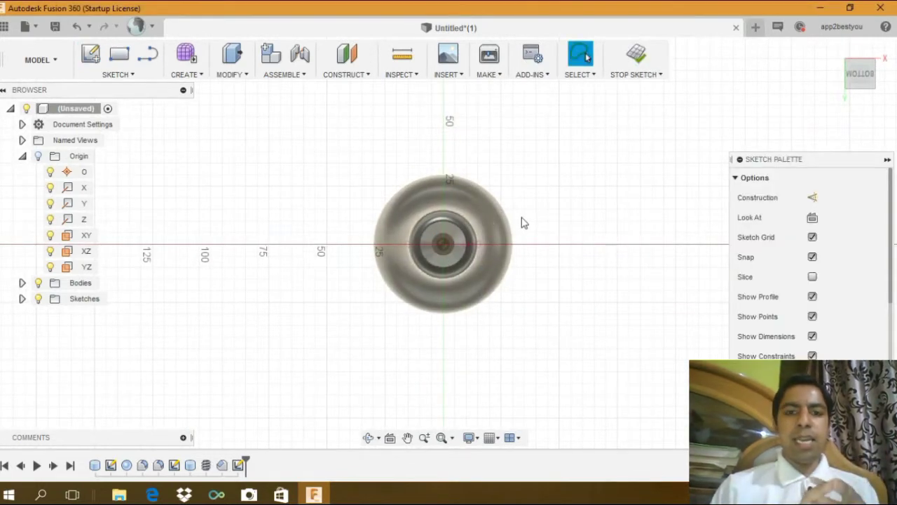
click(174, 79)
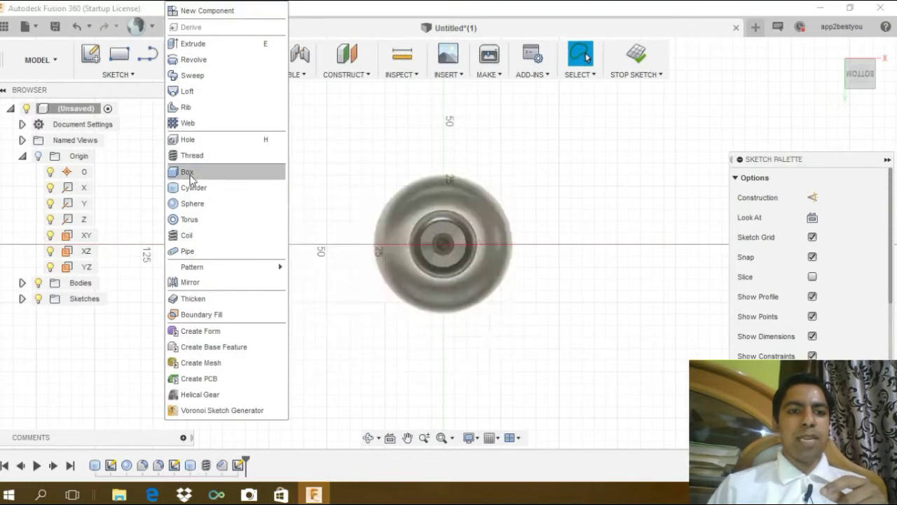
click(195, 190)
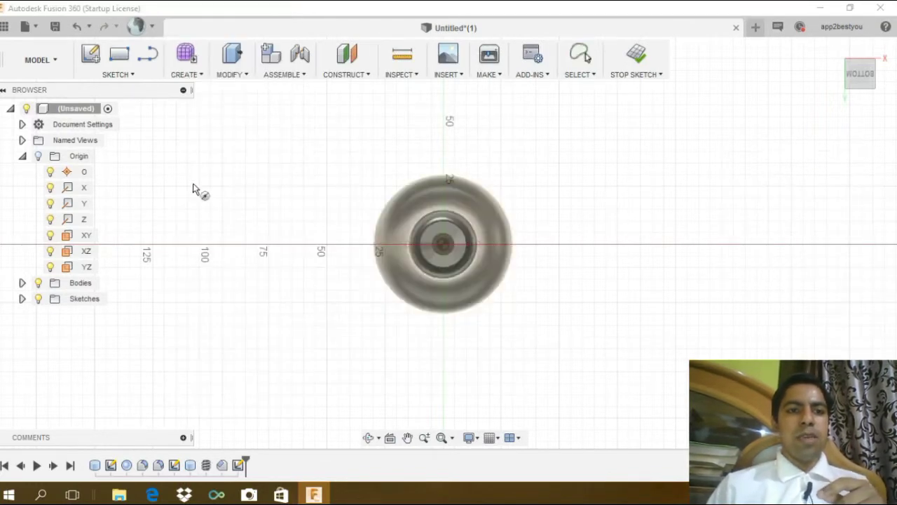
click(444, 246)
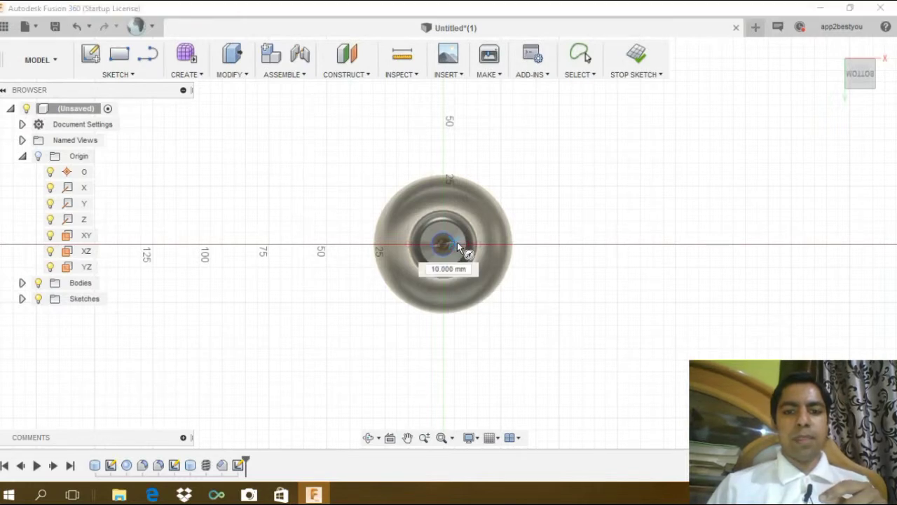
click(452, 245)
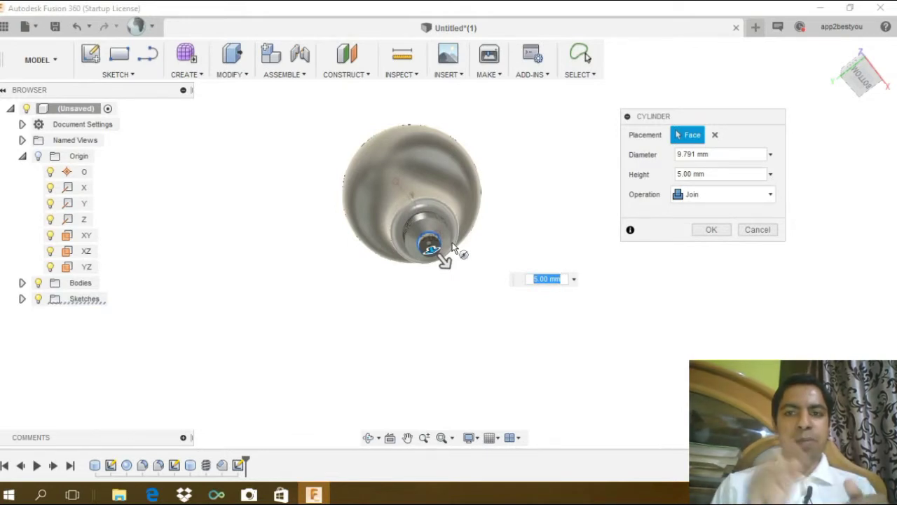
text(2)
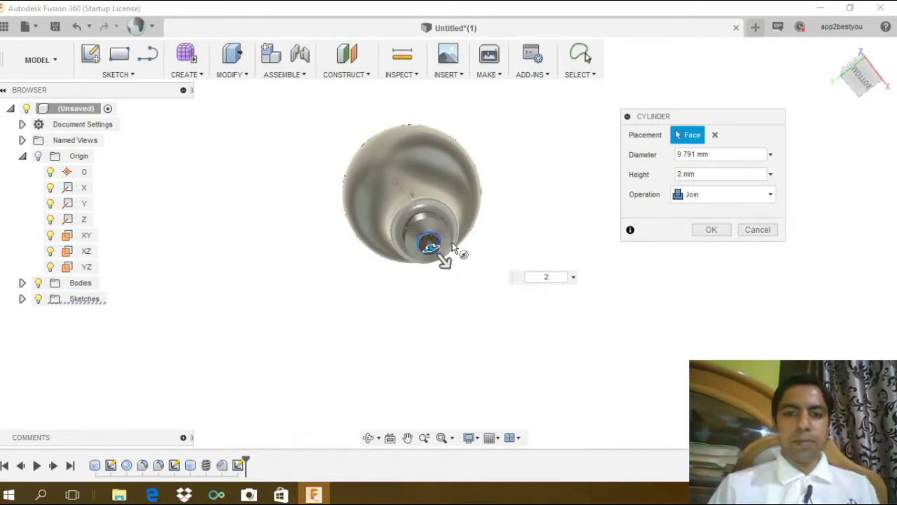
key(Return)
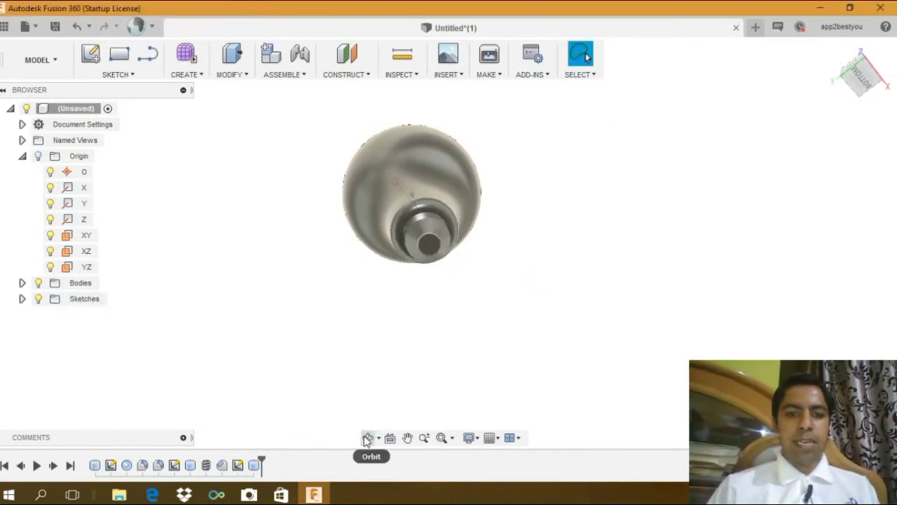
click(368, 437)
Orbit around to see the base, opening and then cancelling a first chamfer attempt.
drag(392, 301, 393, 371)
mouse_move(424, 280)
mouse_down()
mouse_move(407, 312)
mouse_move(409, 293)
mouse_move(429, 324)
mouse_up()
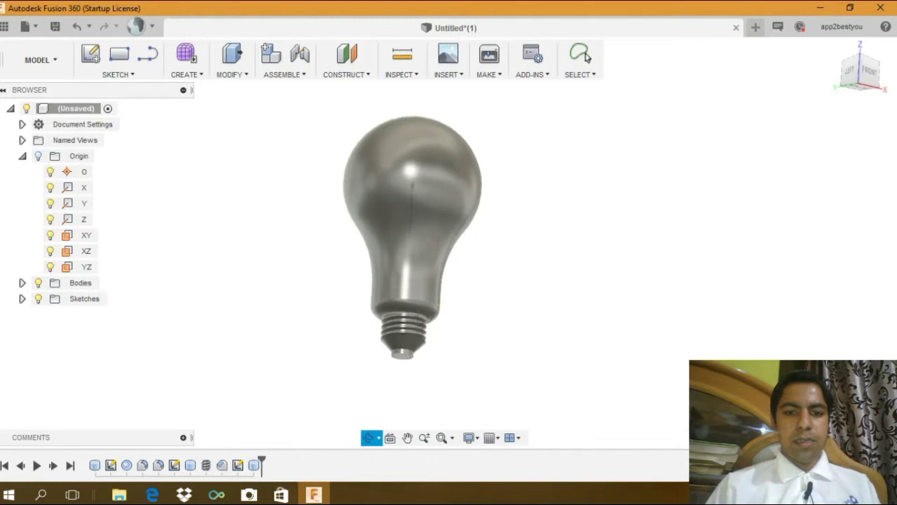
click(588, 58)
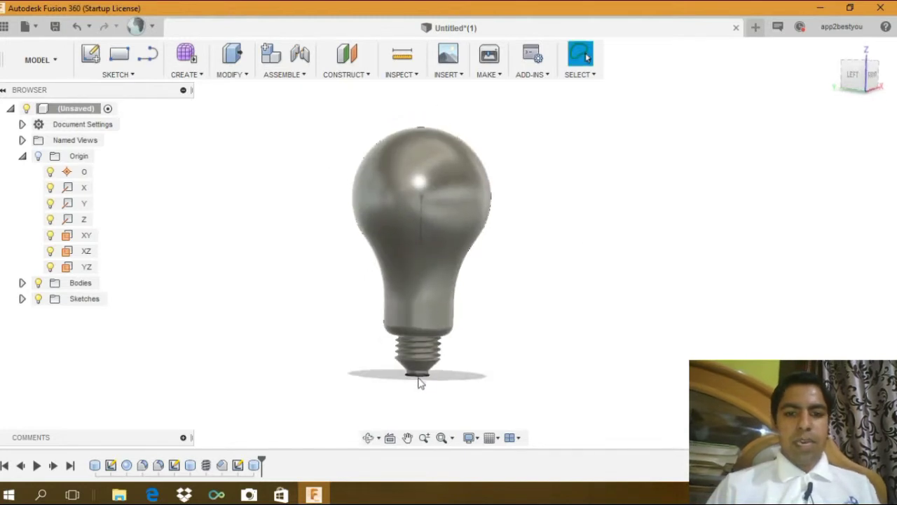
click(186, 75)
click(585, 52)
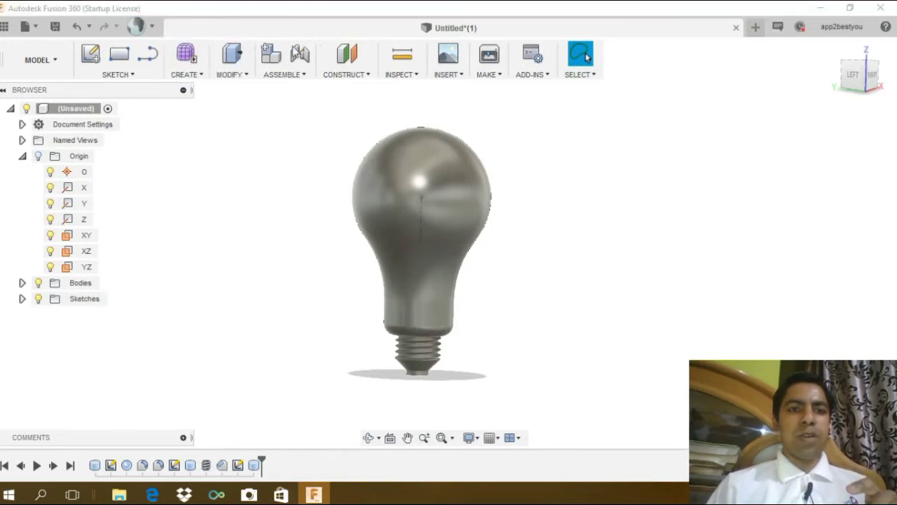
click(232, 74)
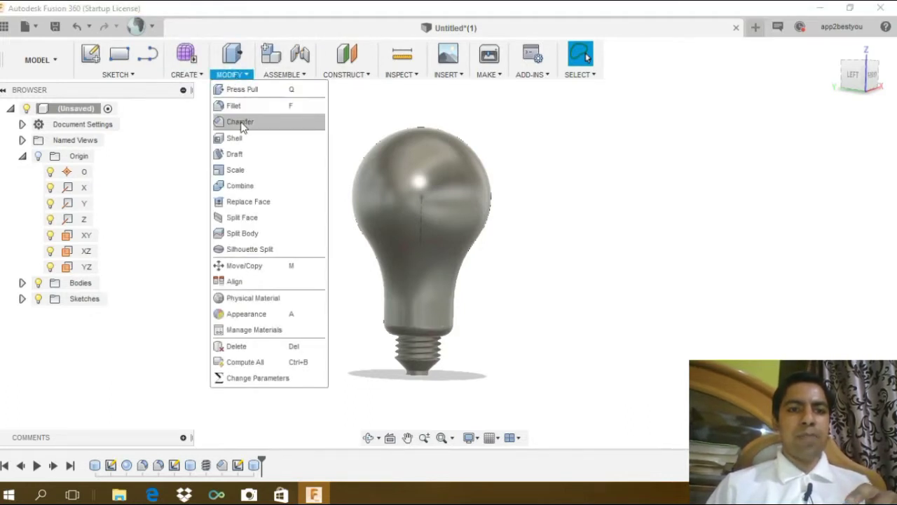
key(Escape)
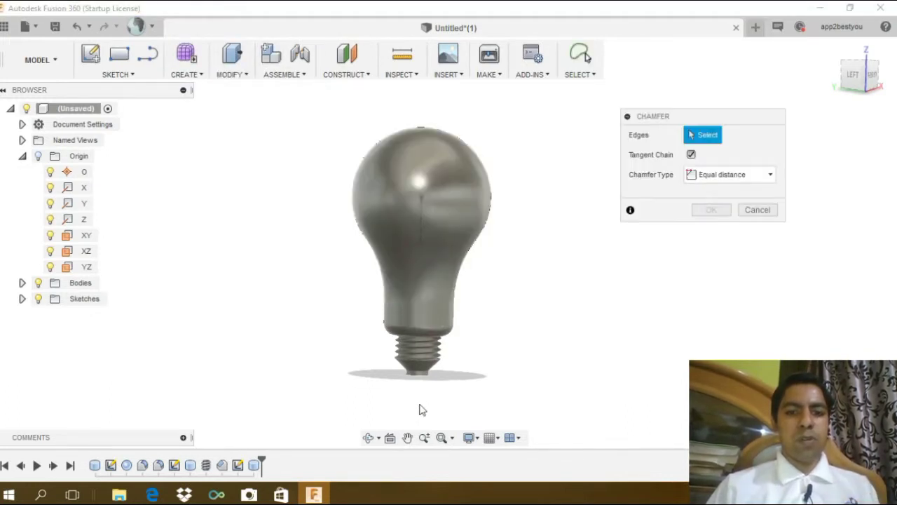
click(370, 440)
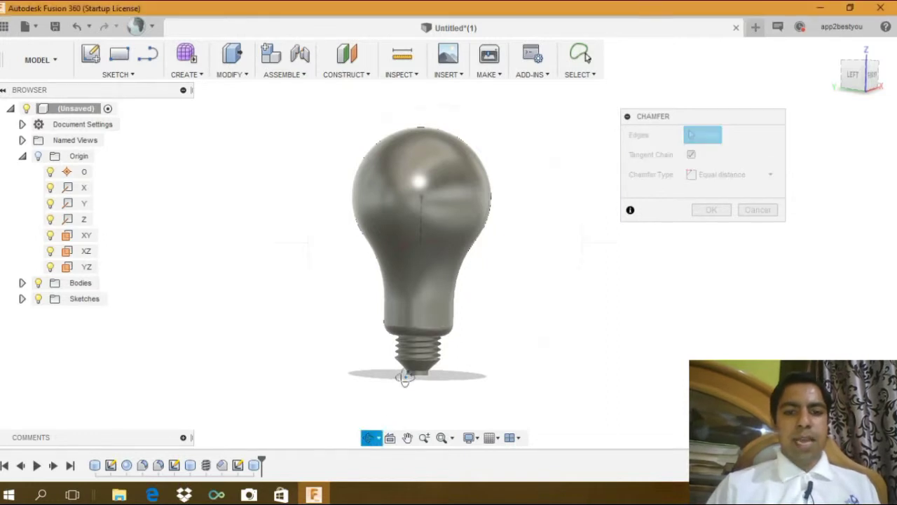
drag(404, 375, 439, 236)
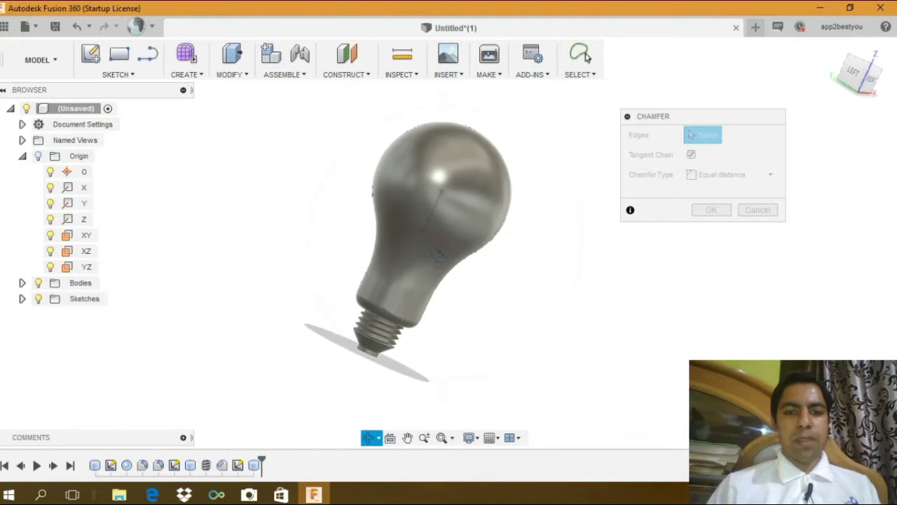
key(Escape)
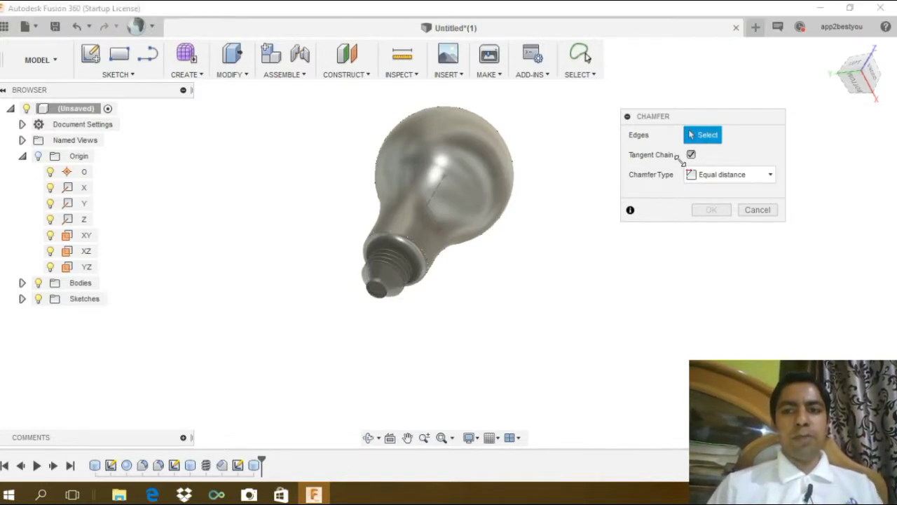
key(Escape)
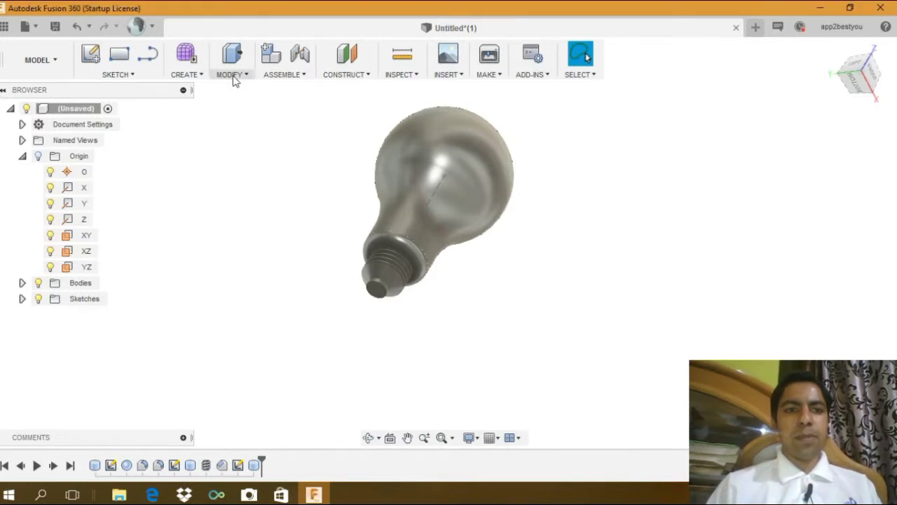
Chamfer the circular bottom edge of the base by 5 mm.
click(233, 74)
click(240, 123)
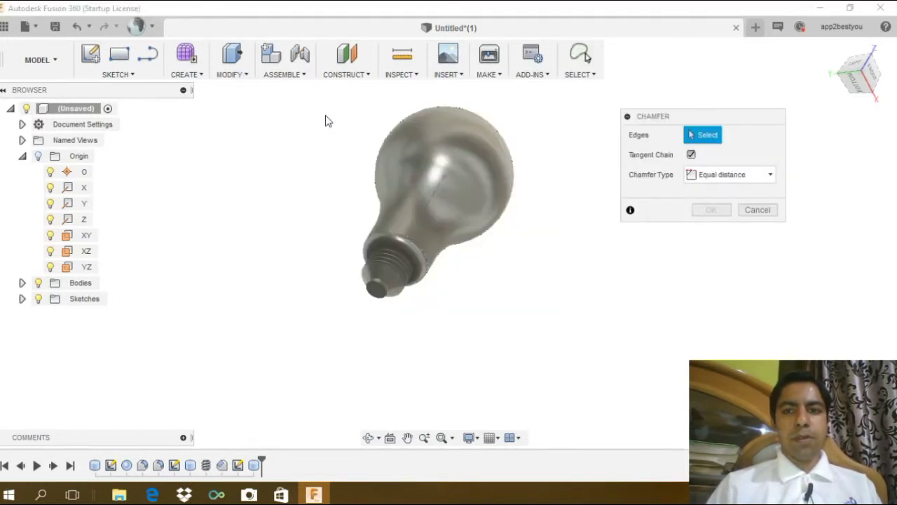
click(375, 293)
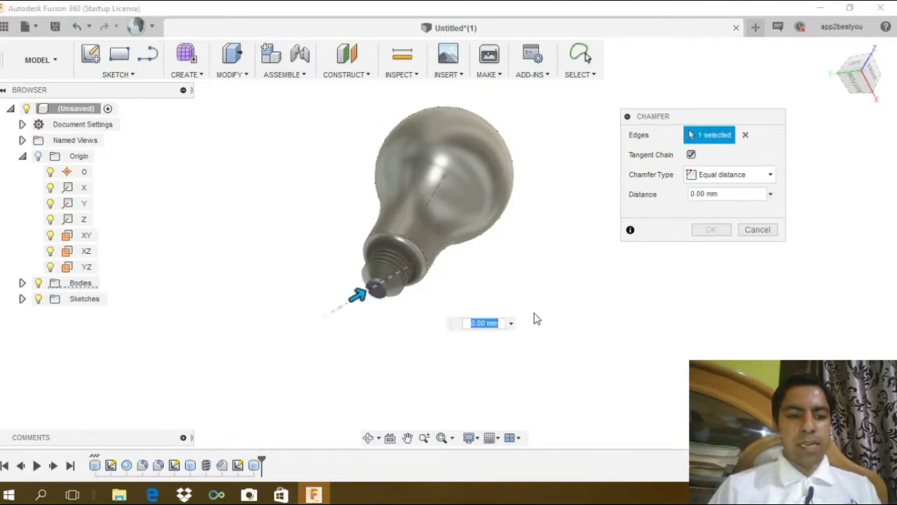
text(5)
key(Return)
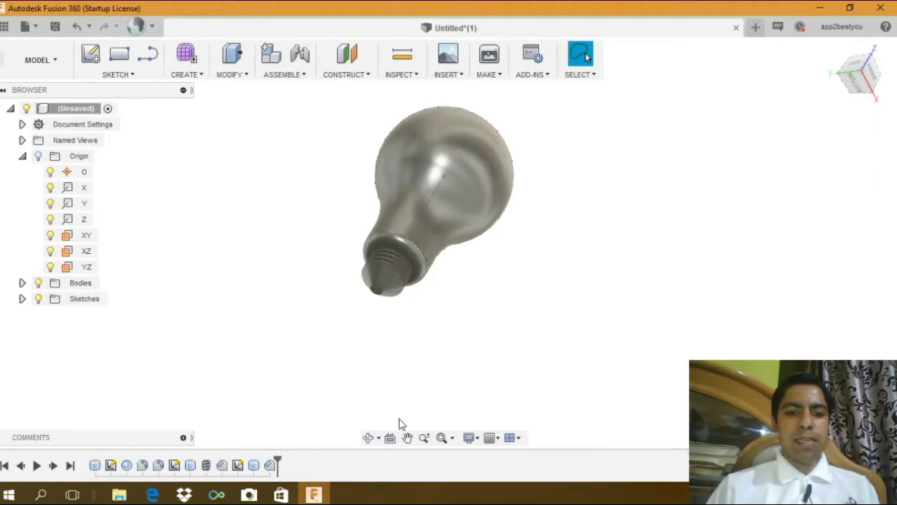
Orbit the bulb back toward a front view.
click(368, 438)
mouse_move(406, 312)
mouse_down()
mouse_move(412, 299)
mouse_move(364, 225)
mouse_move(436, 146)
mouse_move(527, 143)
mouse_move(507, 166)
mouse_move(498, 120)
mouse_move(602, 79)
mouse_up()
key(Escape)
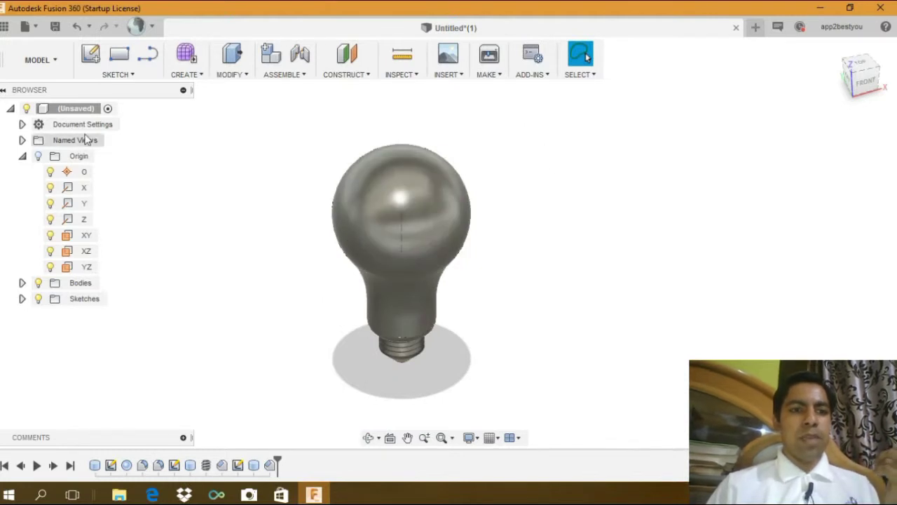
click(230, 76)
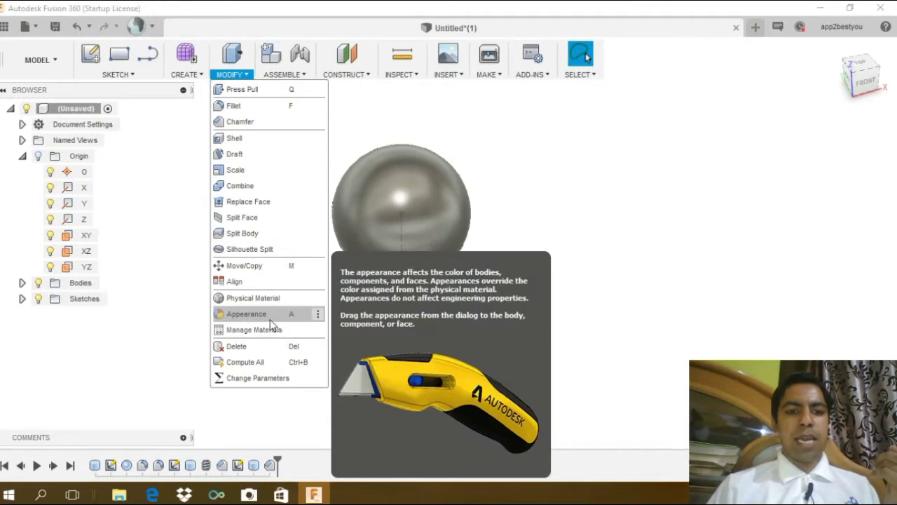
click(269, 319)
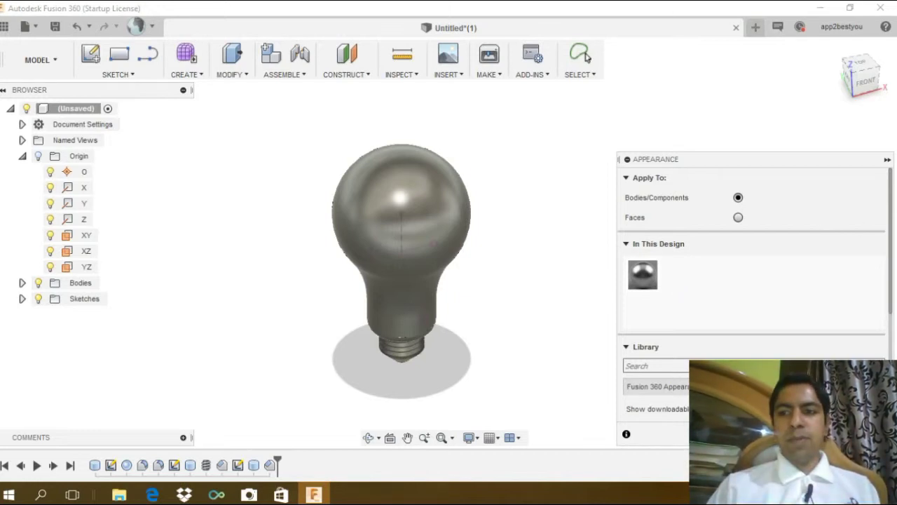
scroll(892, 221, down, 2)
scroll(771, 281, down, 3)
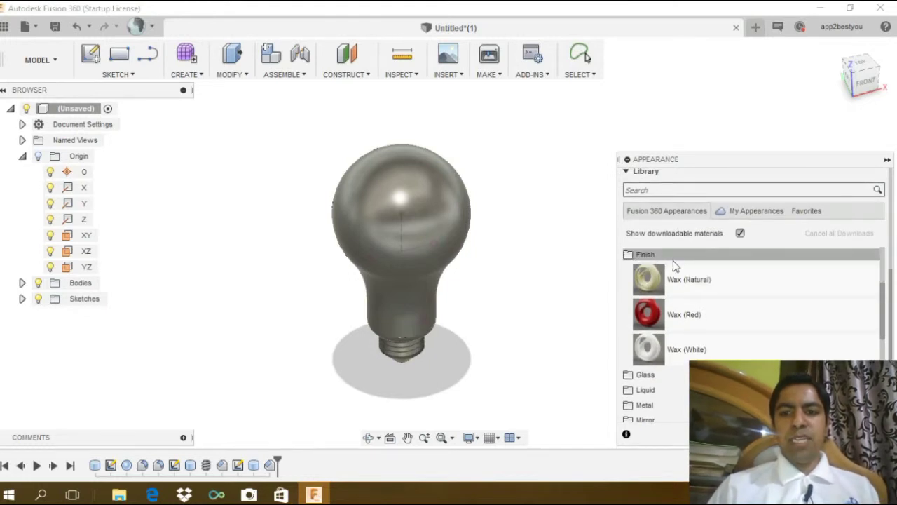
drag(651, 277, 420, 305)
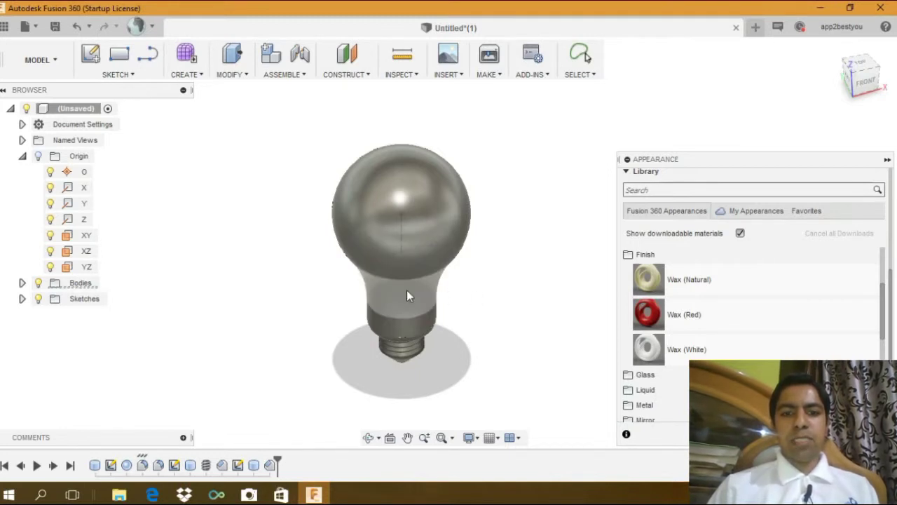
click(393, 305)
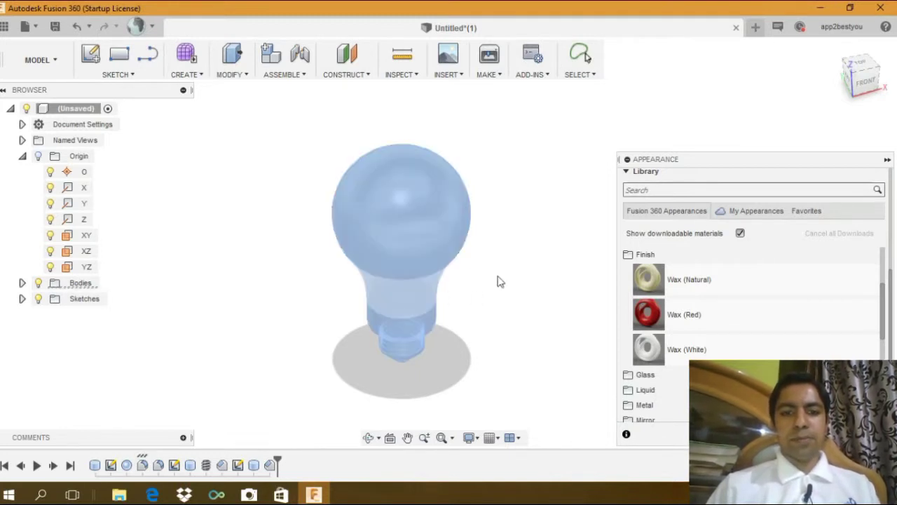
key(Escape)
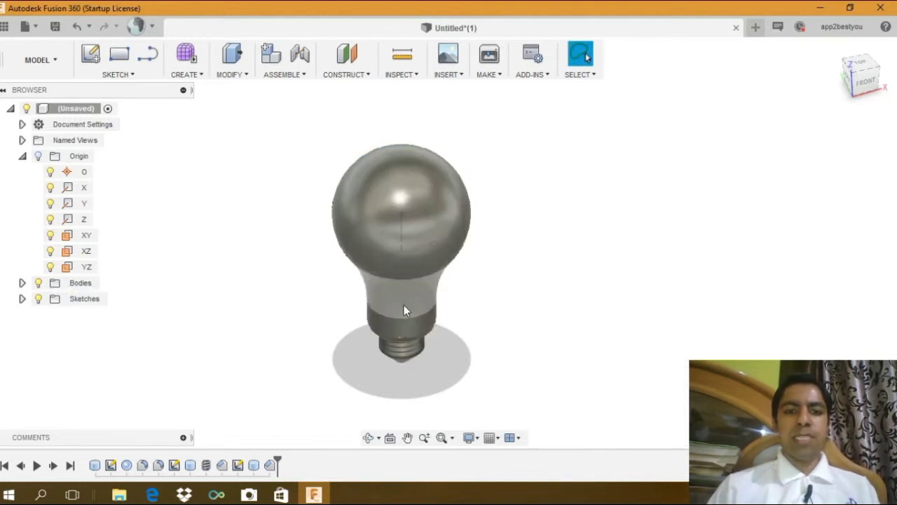
click(404, 305)
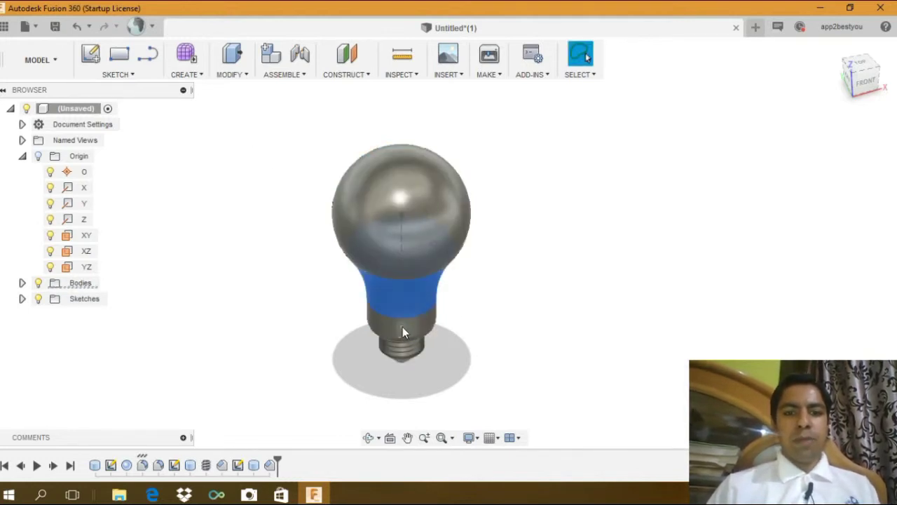
click(448, 322)
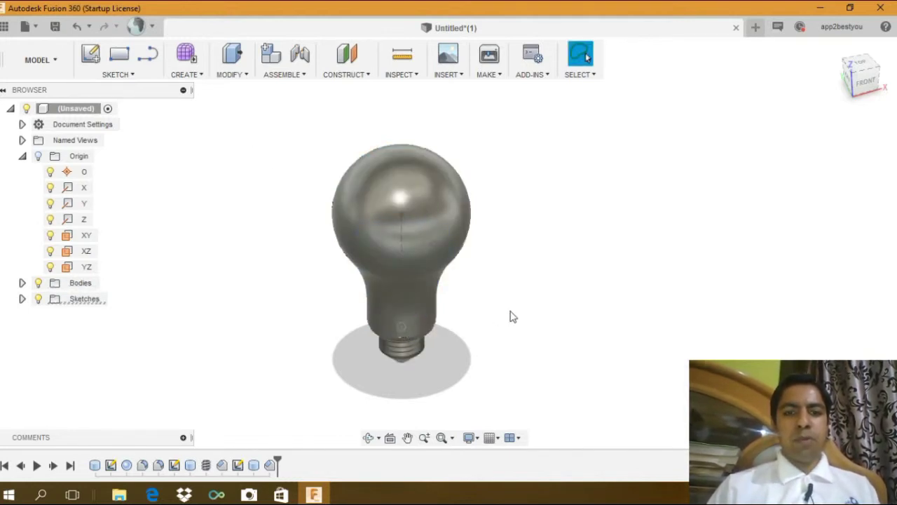
click(403, 303)
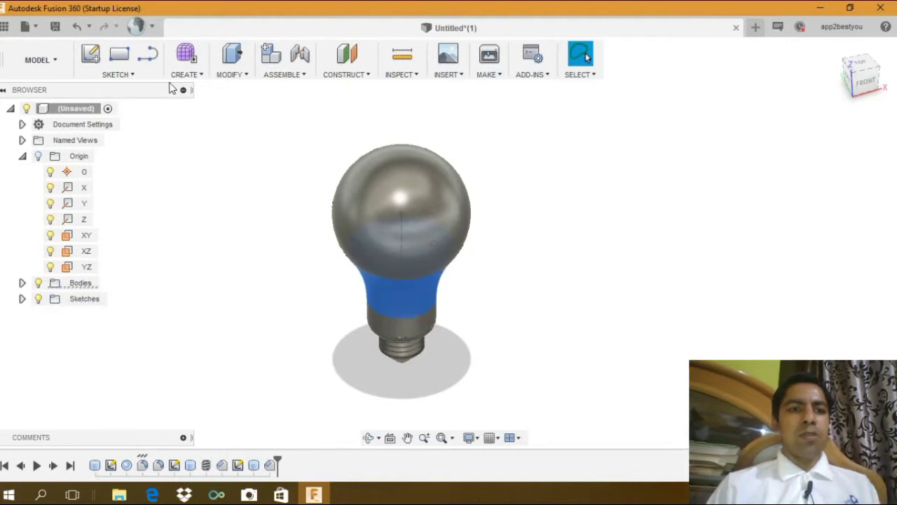
click(231, 75)
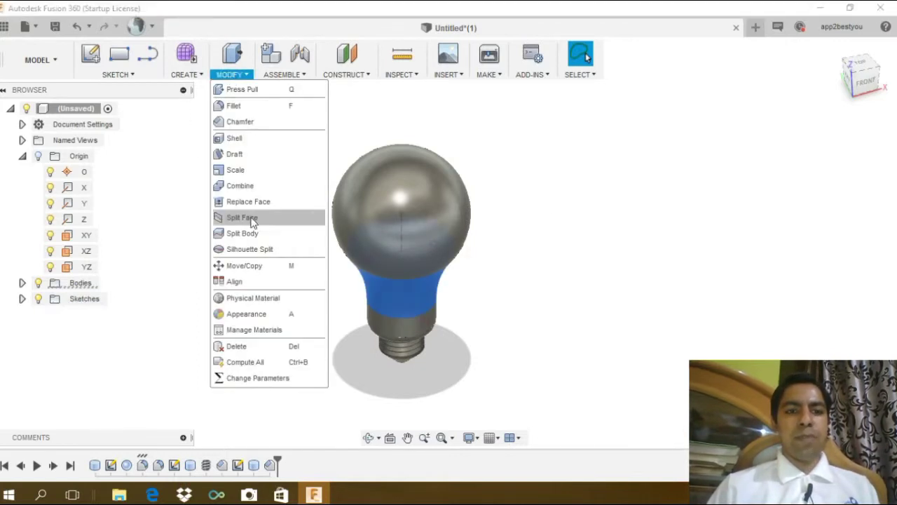
Apply Wax (Natural) from the appearance library to the bulb's neck.
click(256, 315)
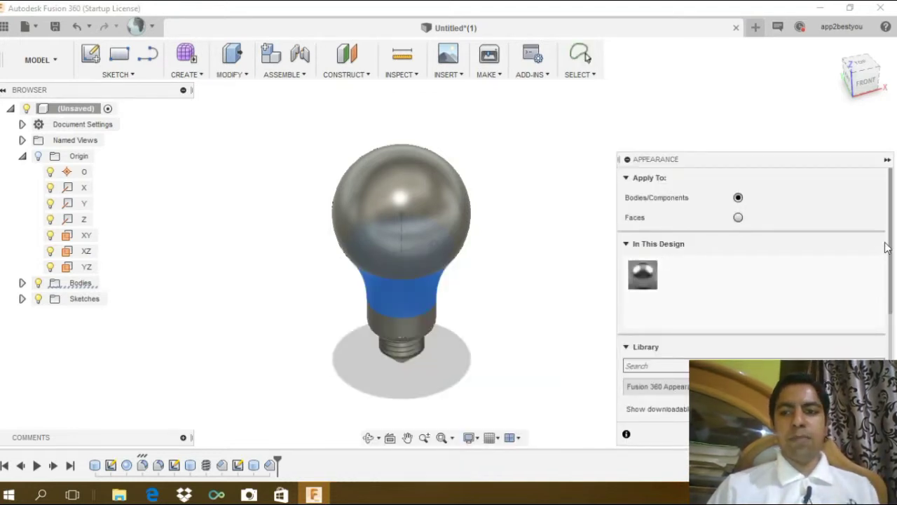
scroll(892, 242, down, 2)
scroll(891, 242, down, 2)
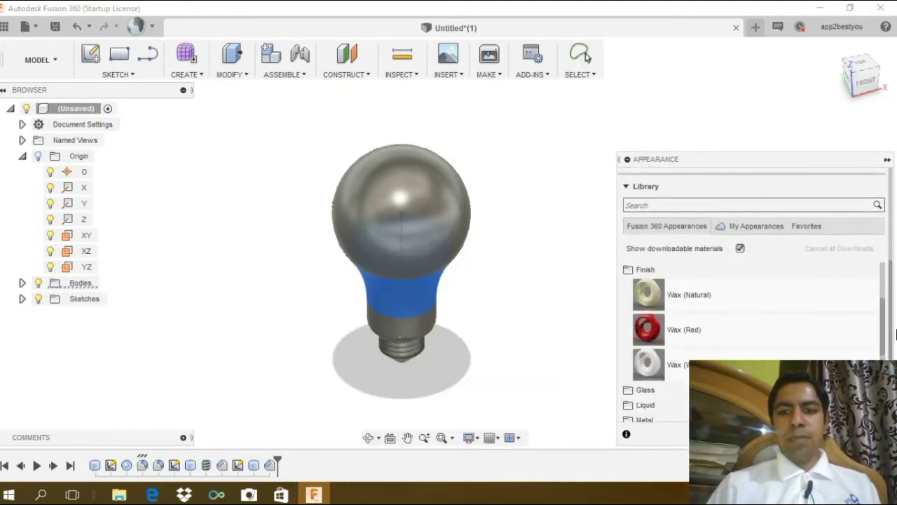
scroll(891, 242, down, 2)
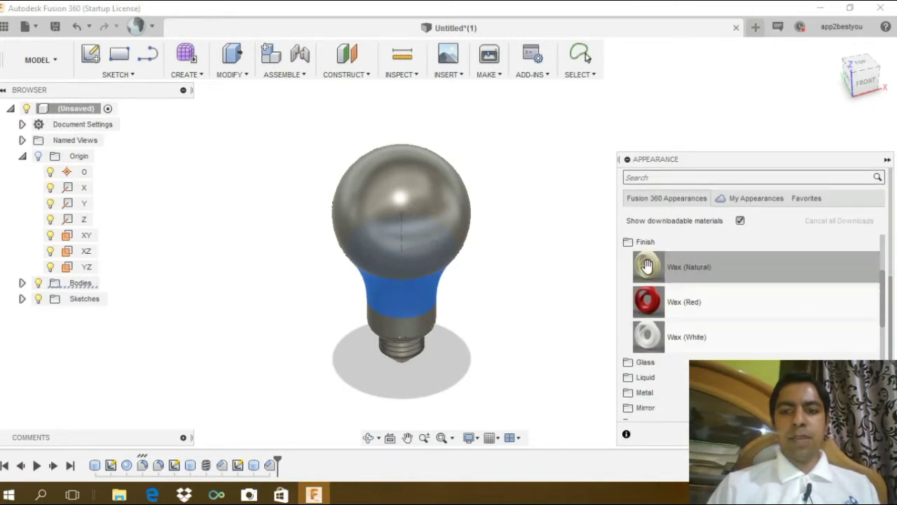
drag(649, 266, 403, 291)
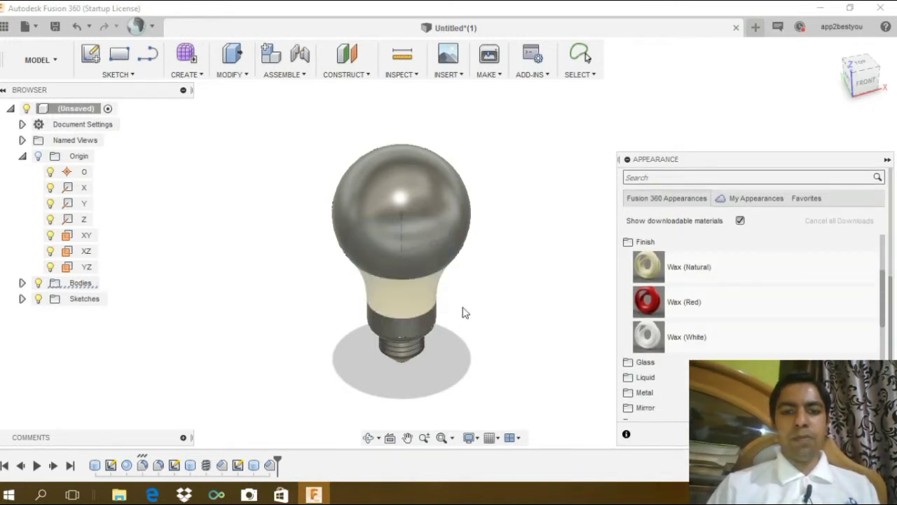
key(Escape)
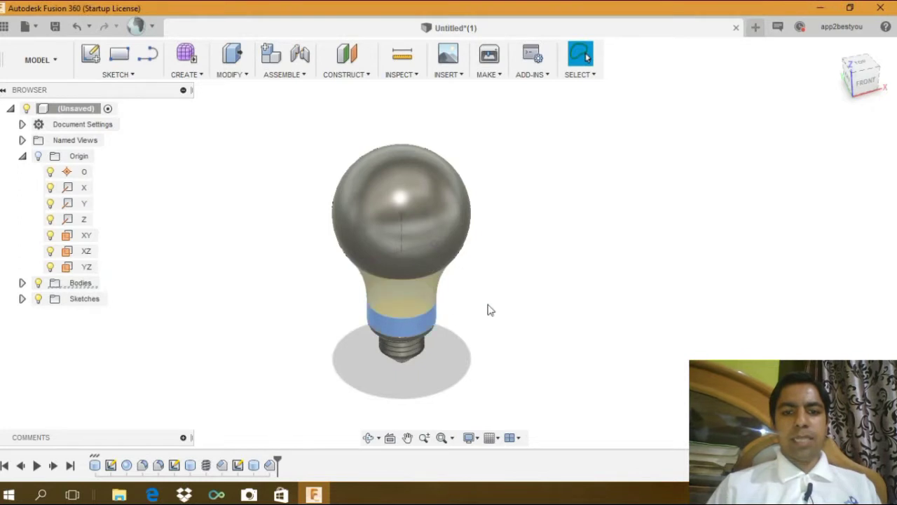
Apply Wax (Natural) to the lower neck band as well.
click(231, 76)
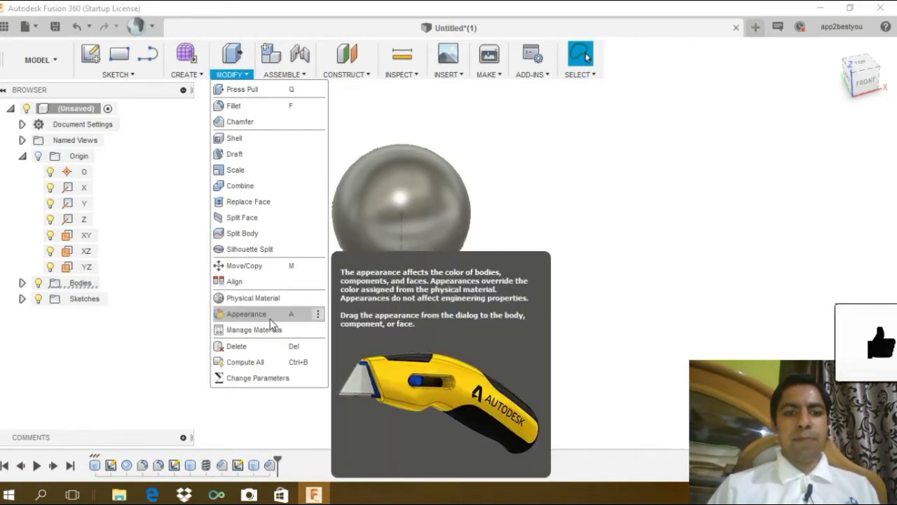
key(Escape)
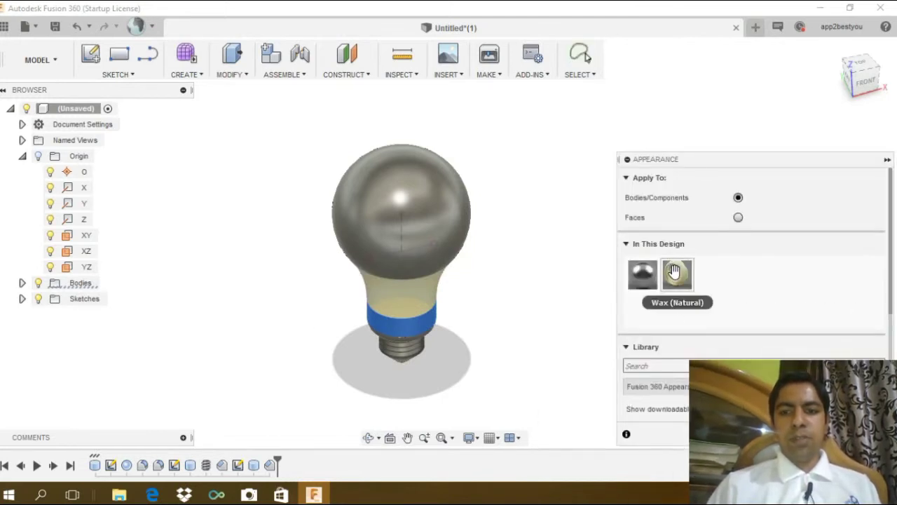
drag(674, 271, 348, 366)
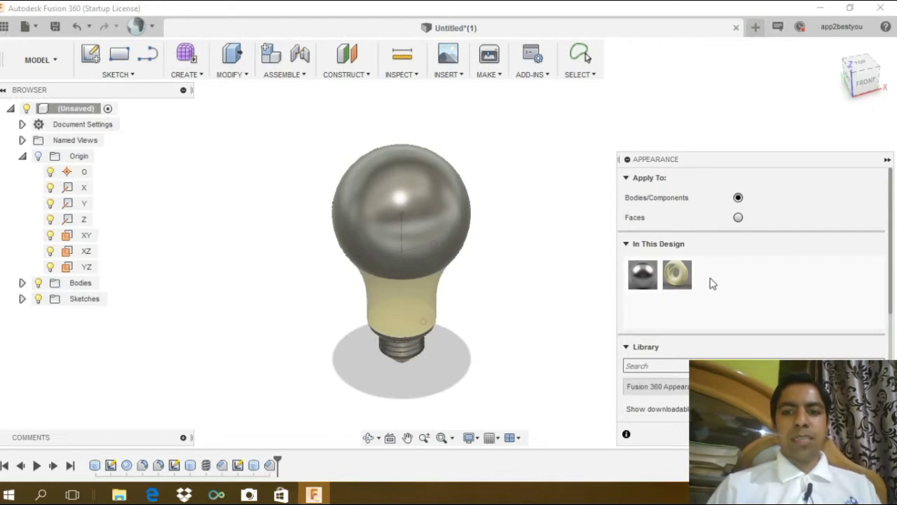
key(Escape)
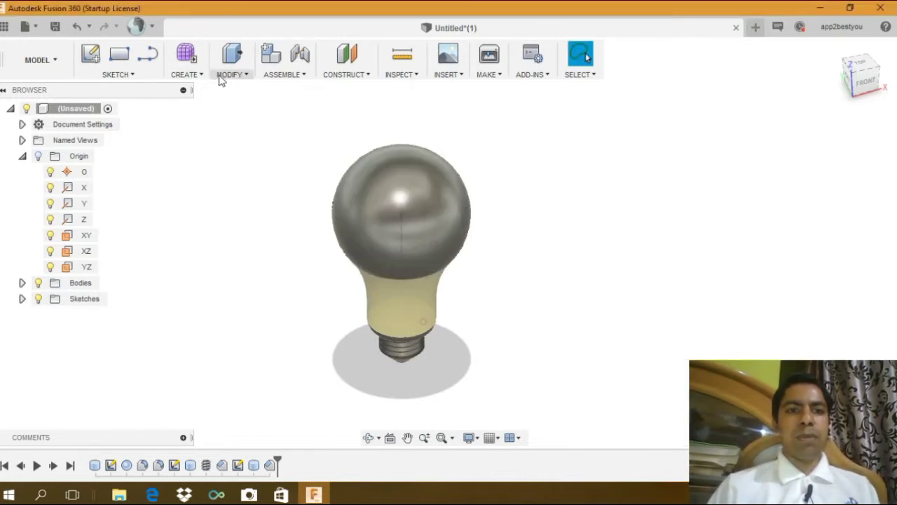
Reopen the appearance library and scroll down through its materials.
click(230, 74)
key(Escape)
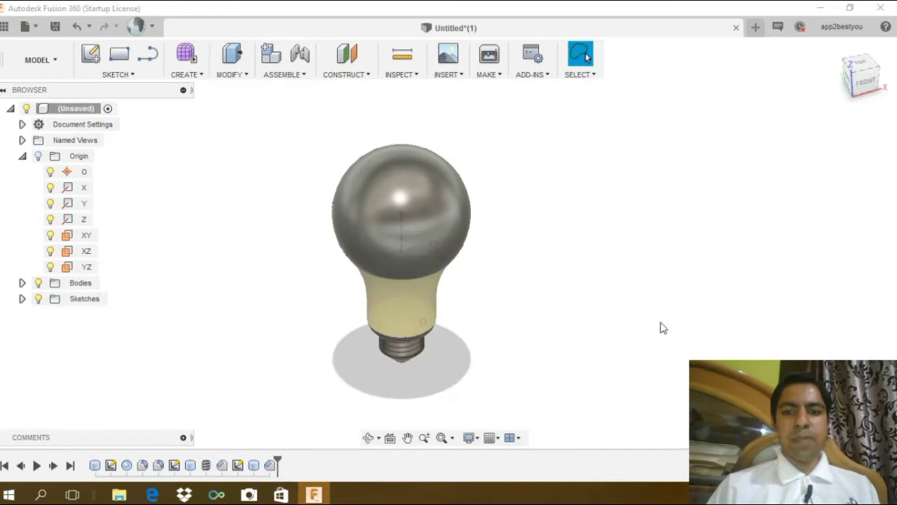
key(a)
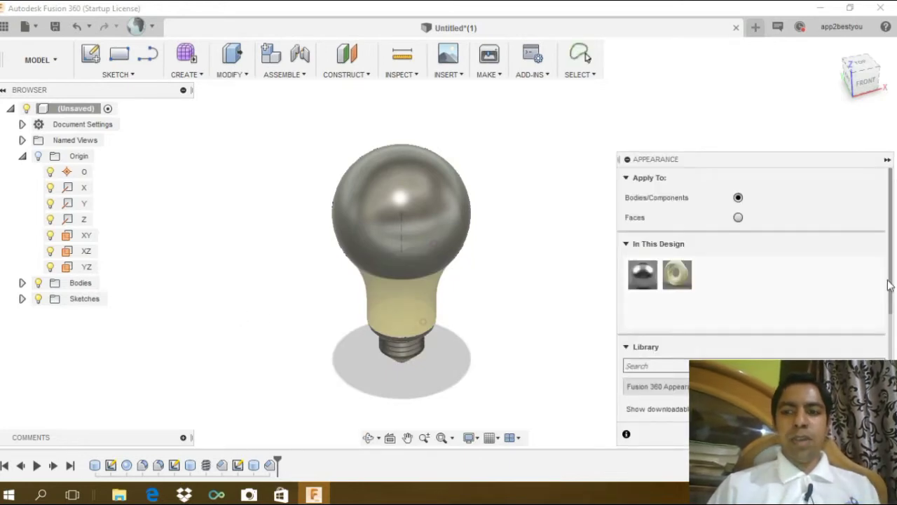
scroll(891, 272, down, 2)
scroll(891, 272, down, 3)
scroll(892, 272, down, 1)
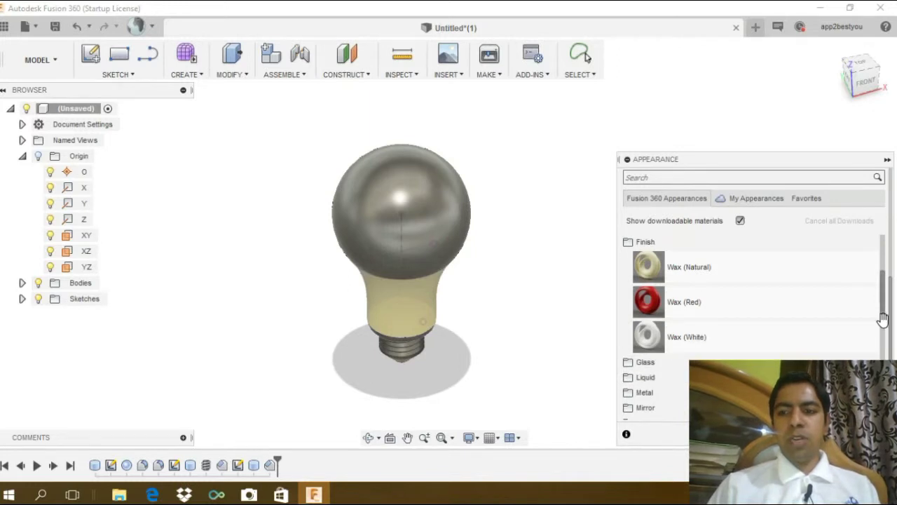
drag(881, 324, 888, 359)
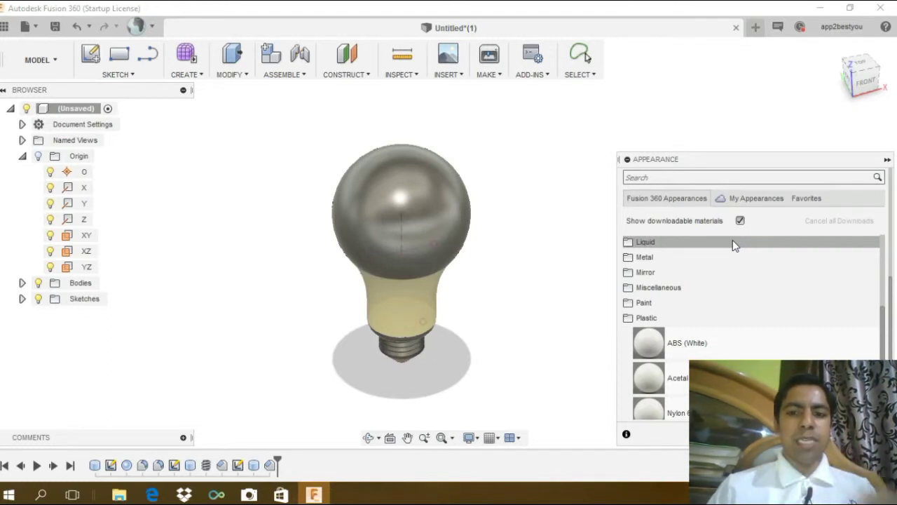
Try dragging ABS (White) onto the bulb glass, then collapse the library and deselect.
mouse_move(646, 345)
mouse_down()
mouse_move(379, 214)
mouse_move(667, 324)
mouse_up()
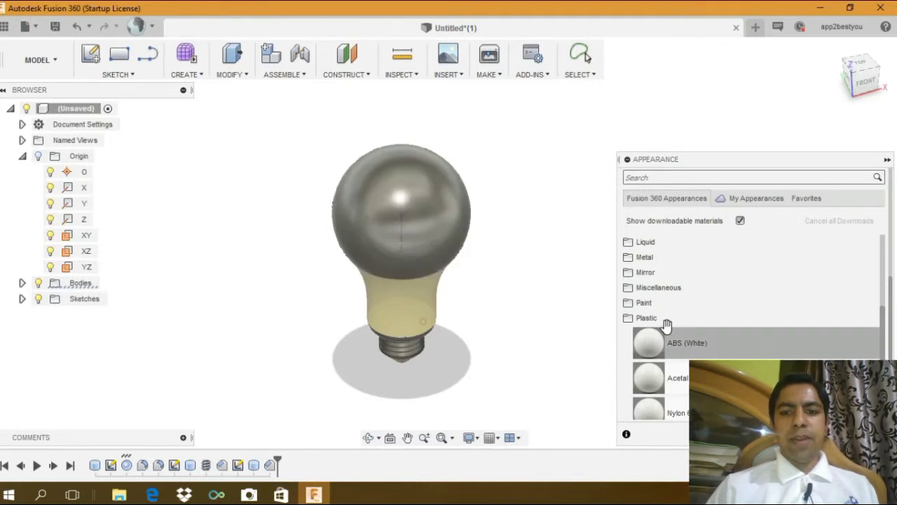
drag(651, 356, 396, 234)
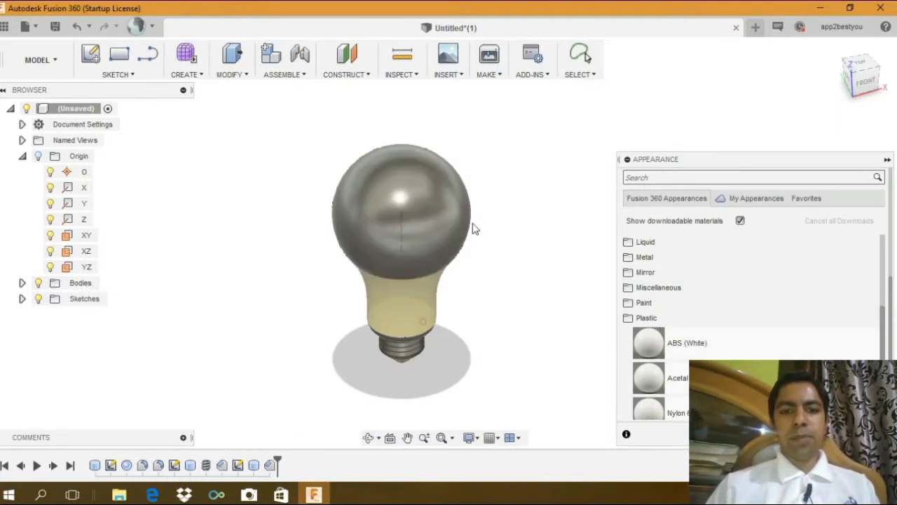
drag(410, 239, 437, 222)
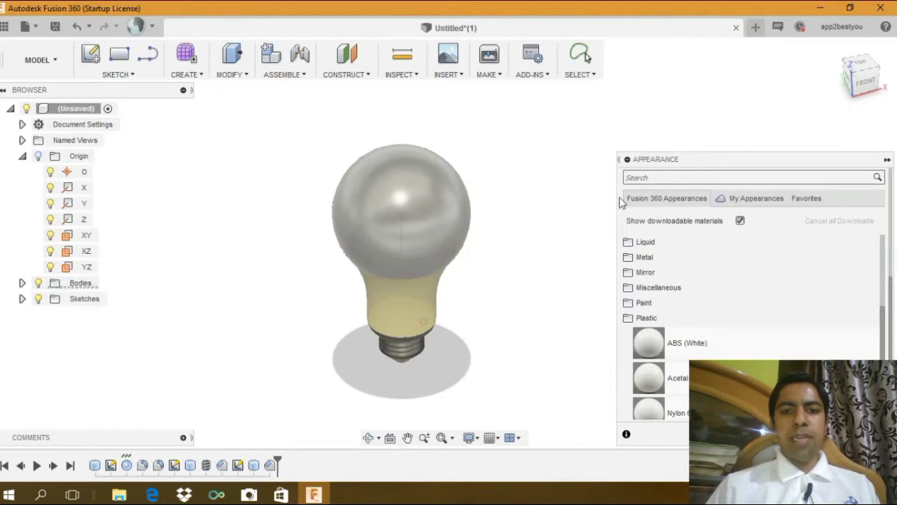
click(886, 161)
click(427, 242)
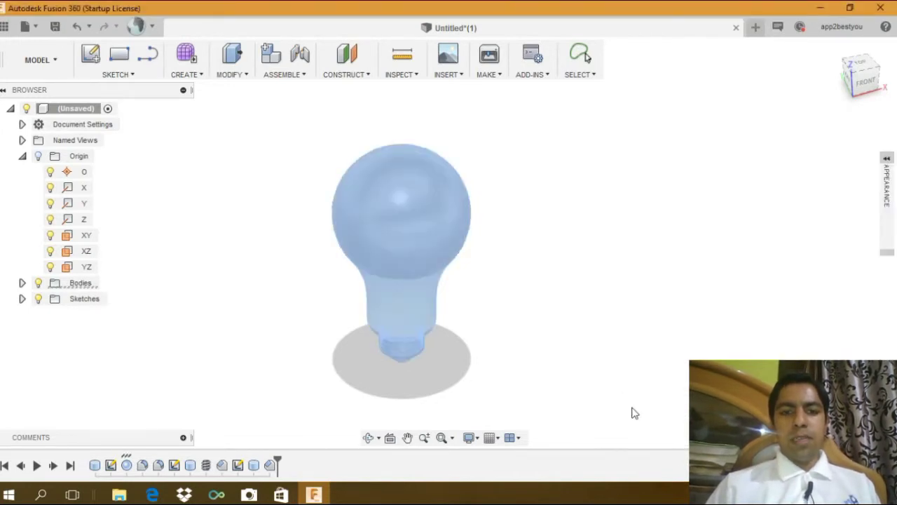
key(Escape)
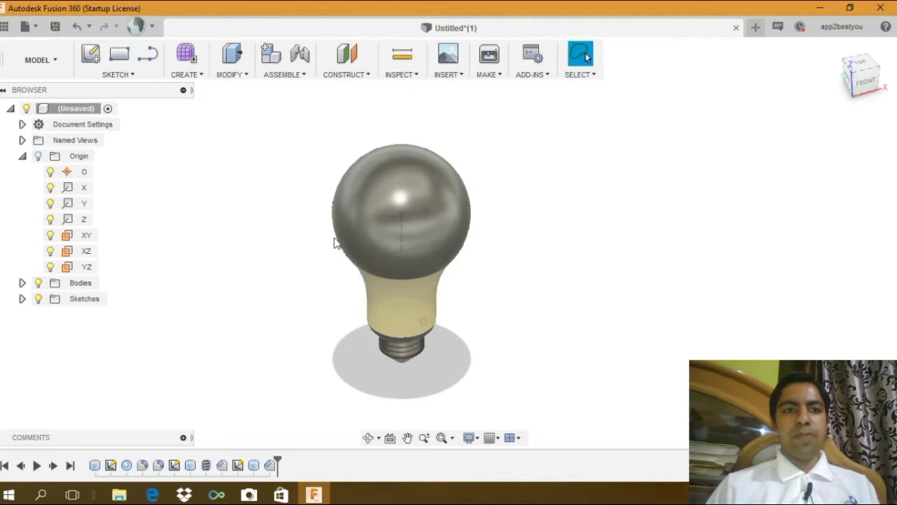
Select the bulb dome and drag ABS (White) plastic onto it from the Plastic library.
click(422, 215)
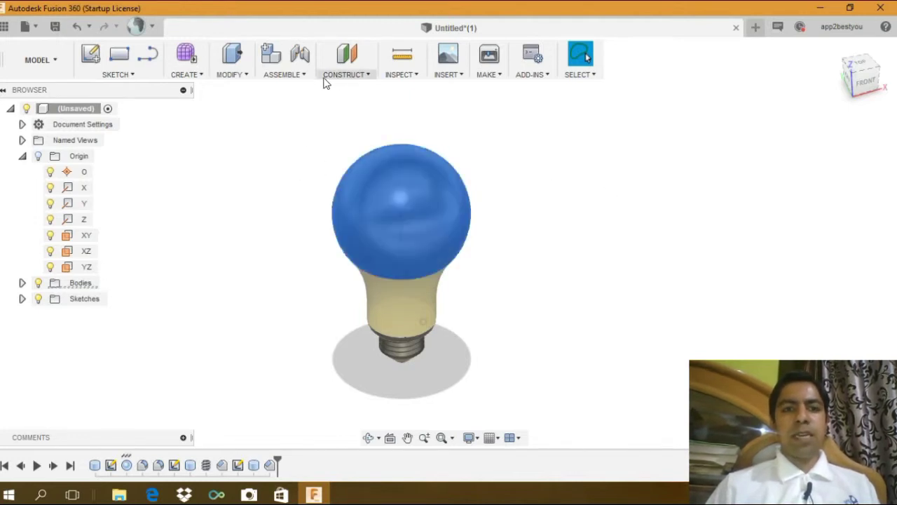
click(225, 75)
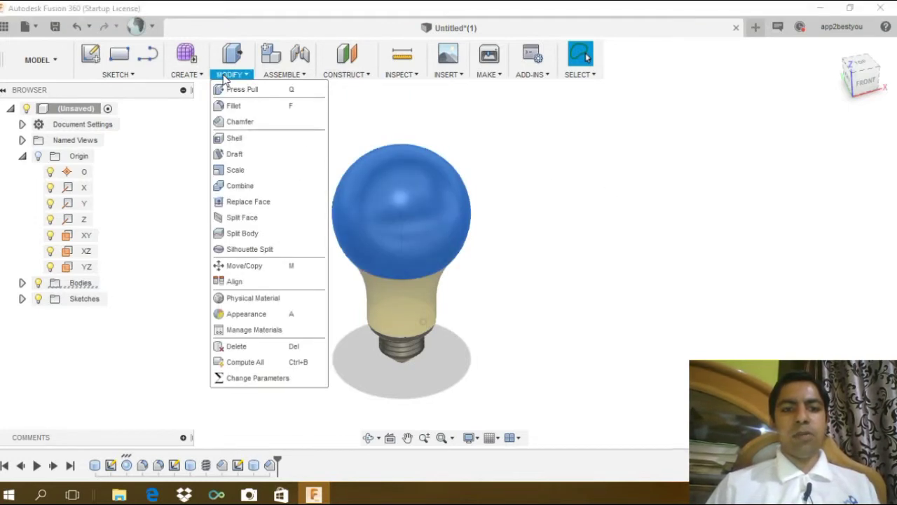
click(255, 316)
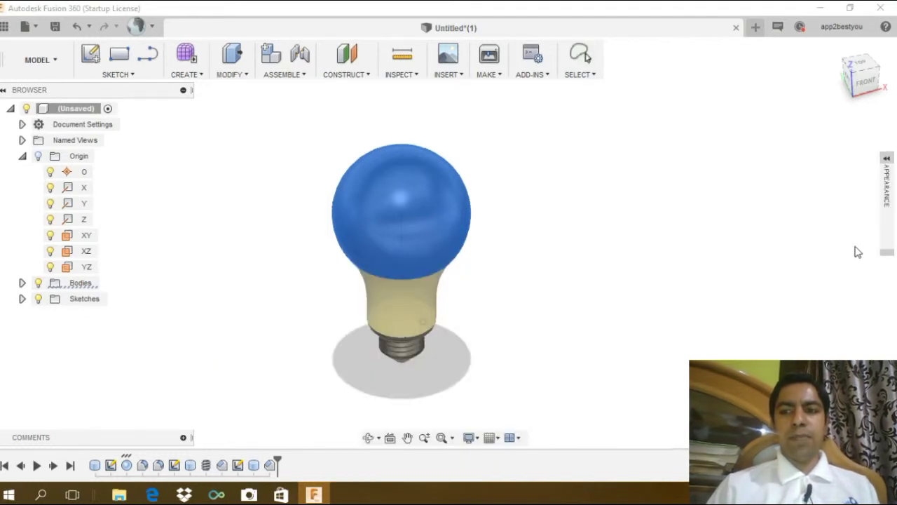
click(886, 179)
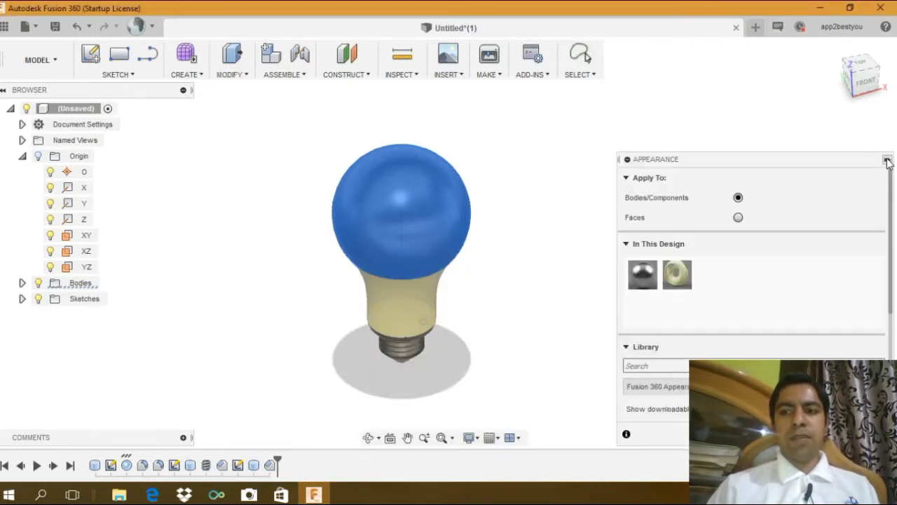
scroll(812, 315, down, 2)
scroll(812, 330, down, 3)
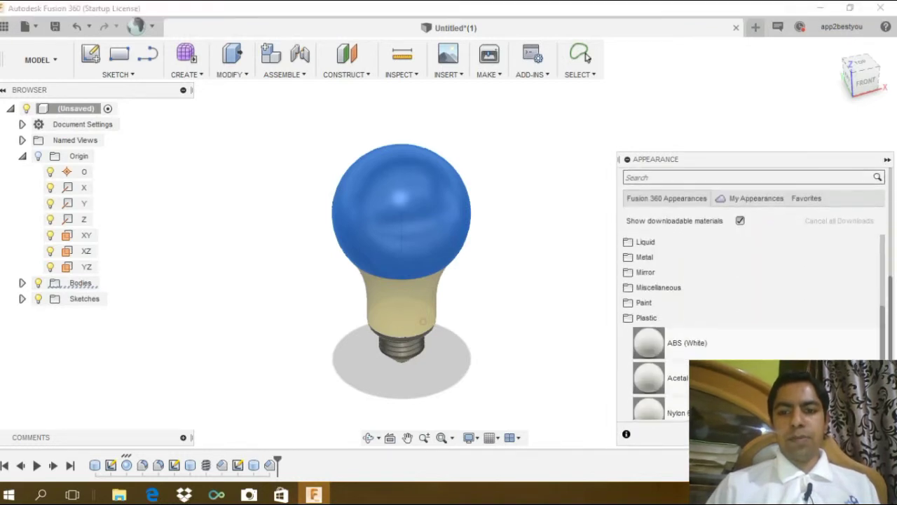
scroll(812, 346, down, 1)
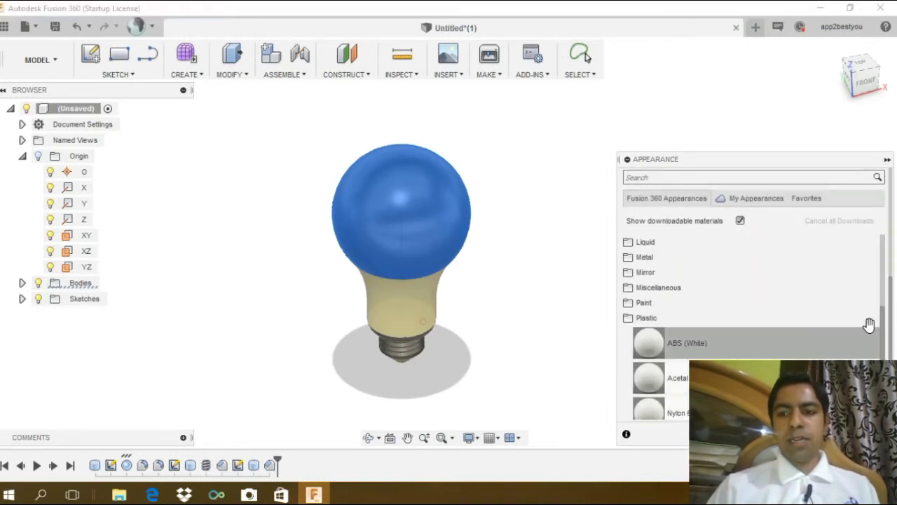
scroll(884, 333, down, 1)
scroll(701, 322, down, 2)
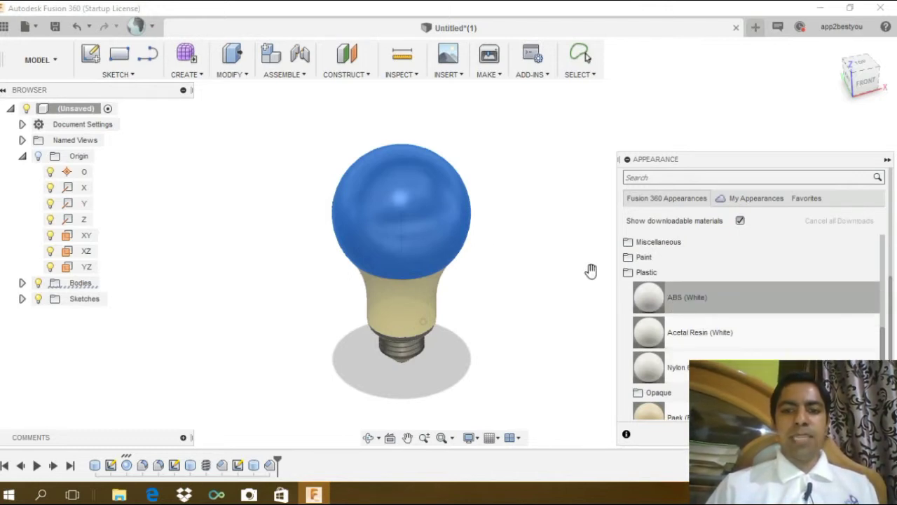
drag(703, 301, 459, 204)
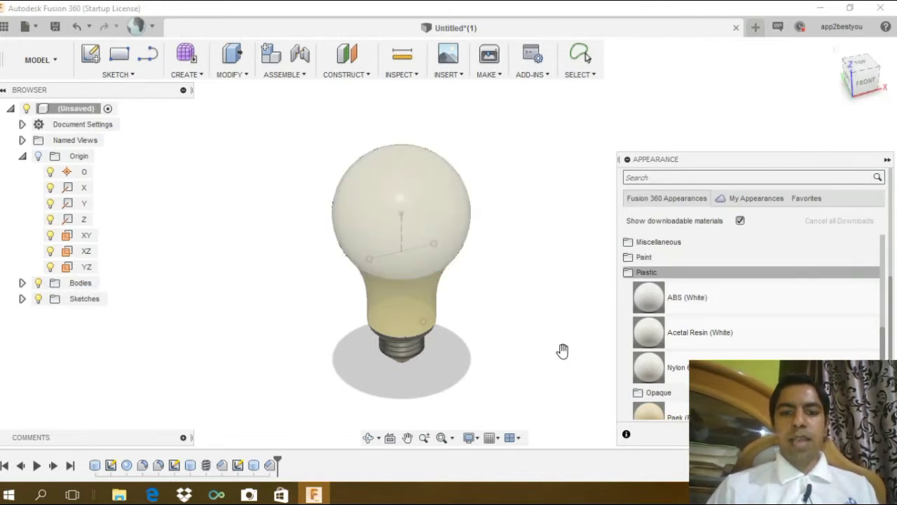
key(Escape)
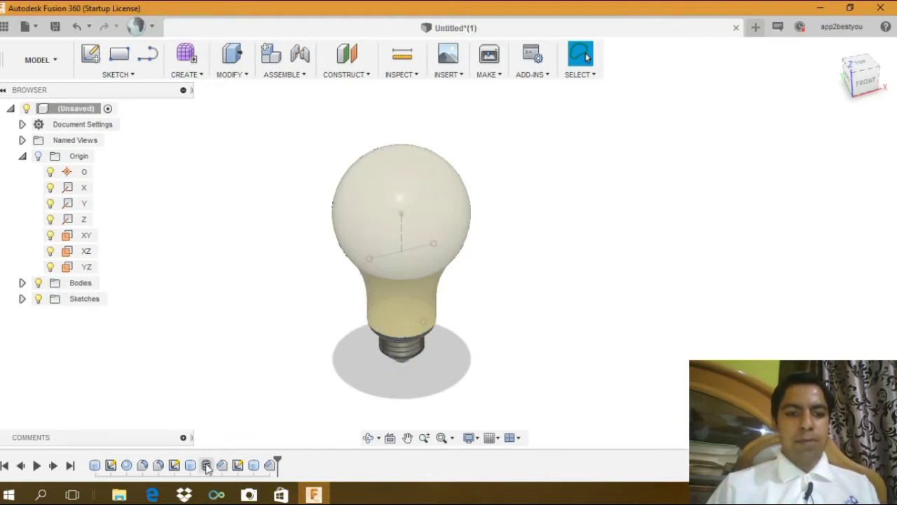
click(206, 466)
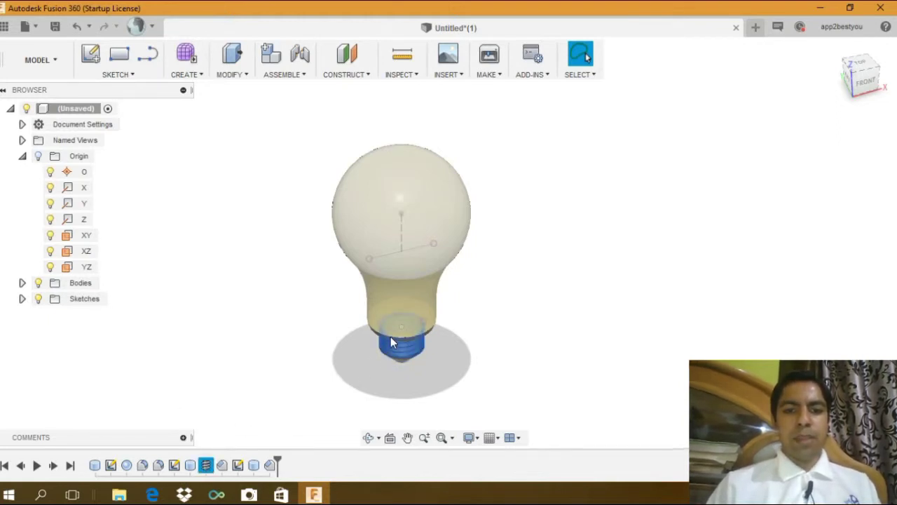
click(158, 465)
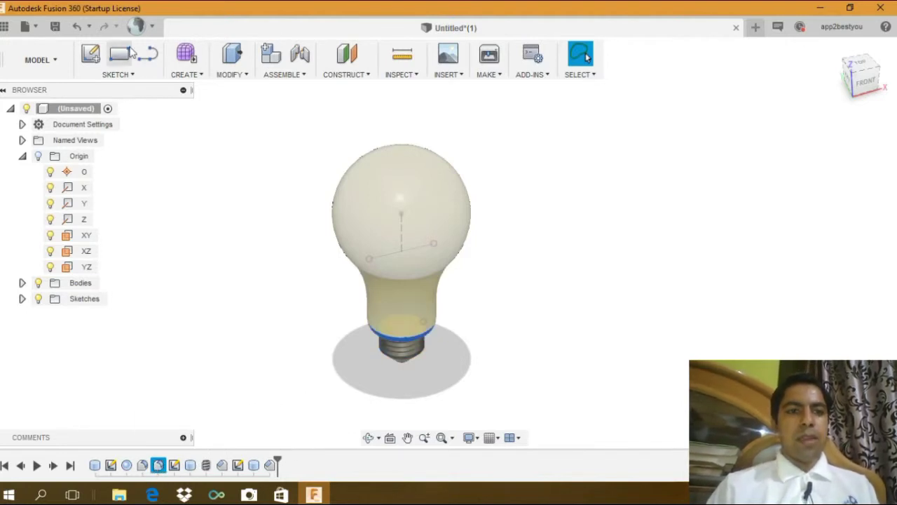
click(245, 75)
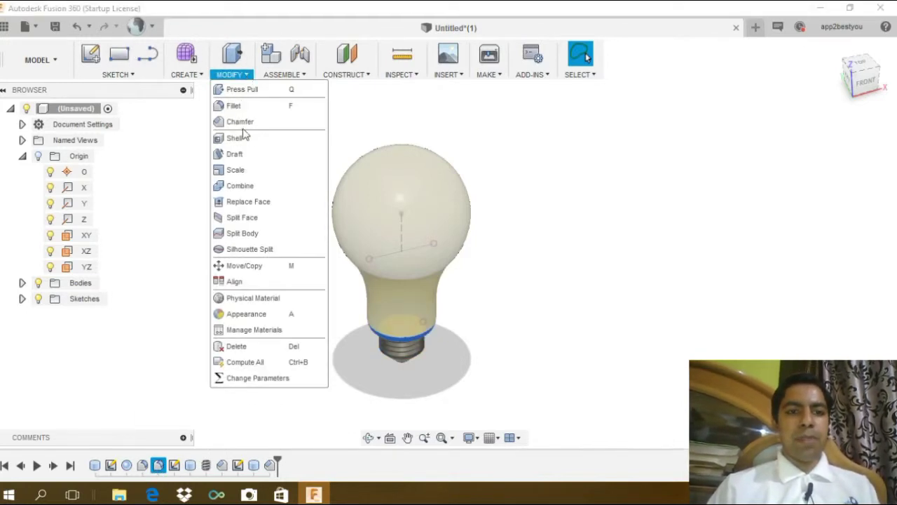
click(258, 317)
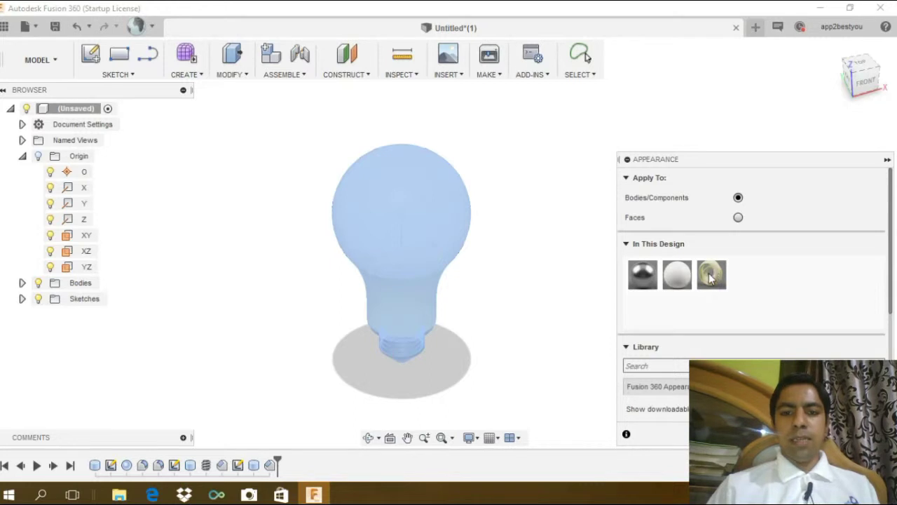
drag(711, 278, 413, 319)
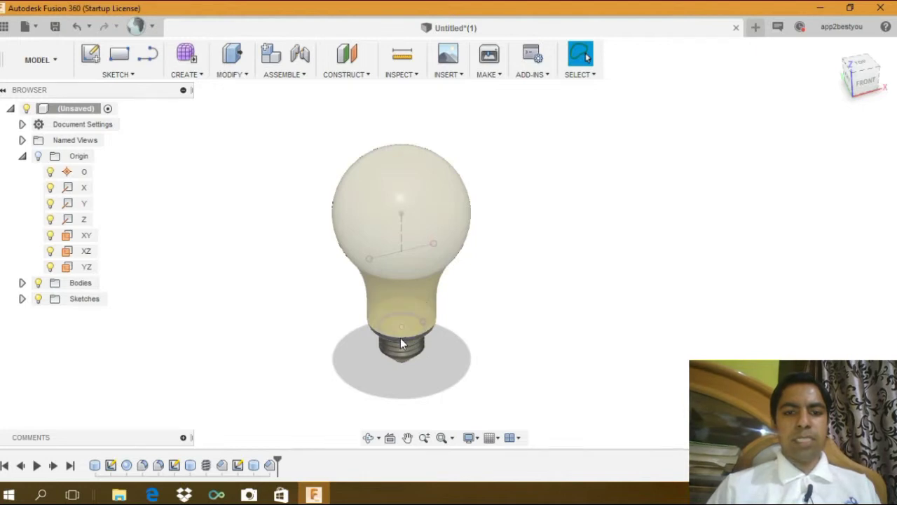
click(226, 75)
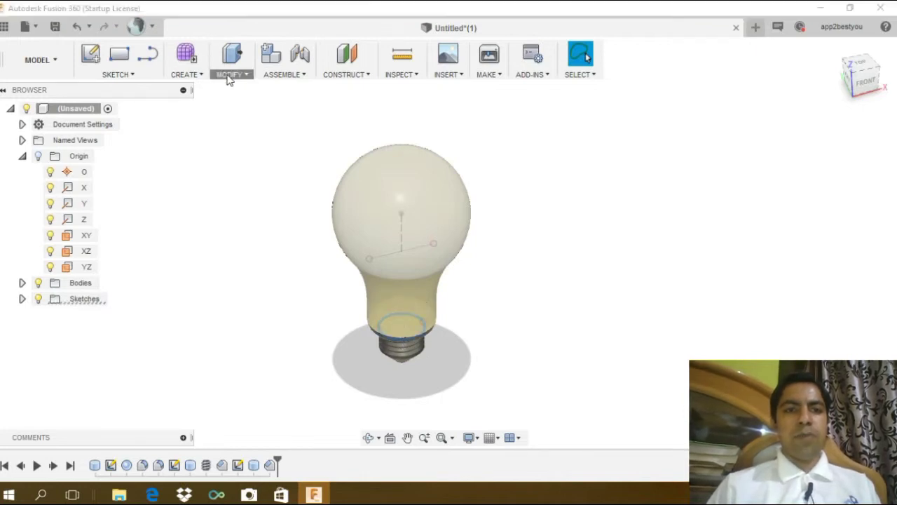
key(Escape)
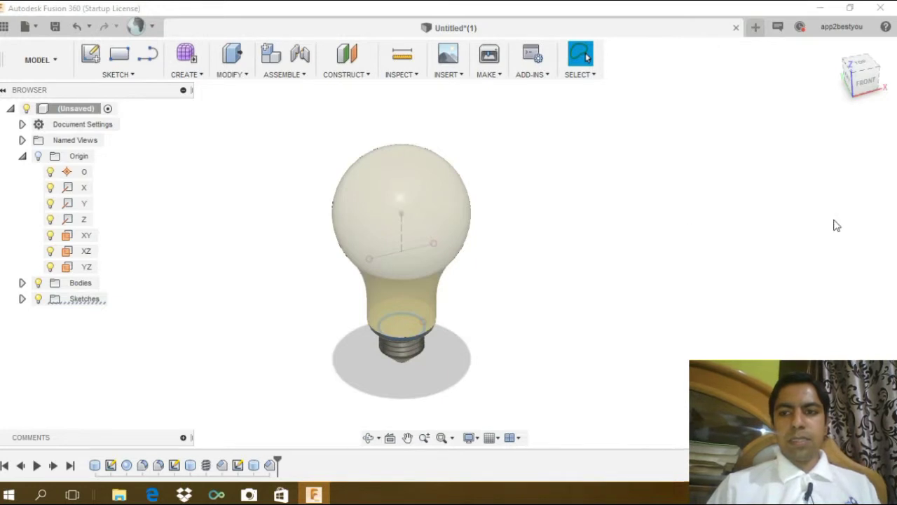
key(a)
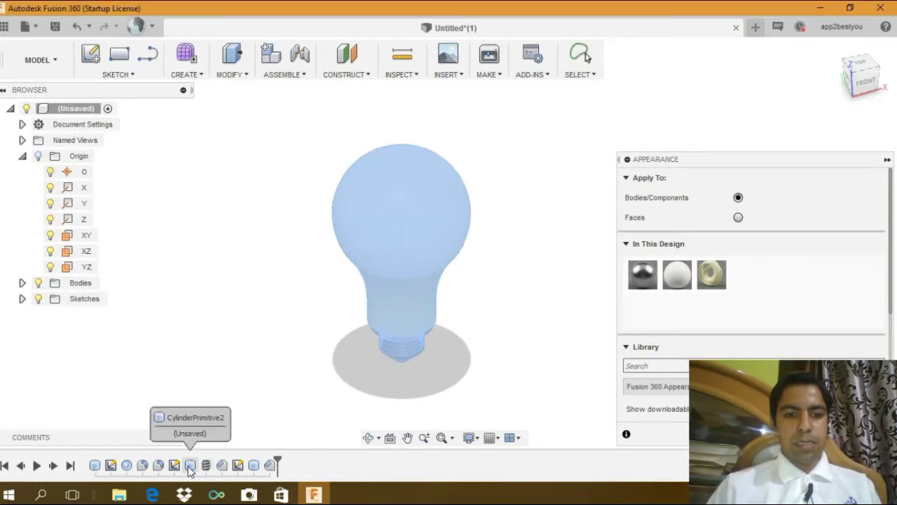
key(Escape)
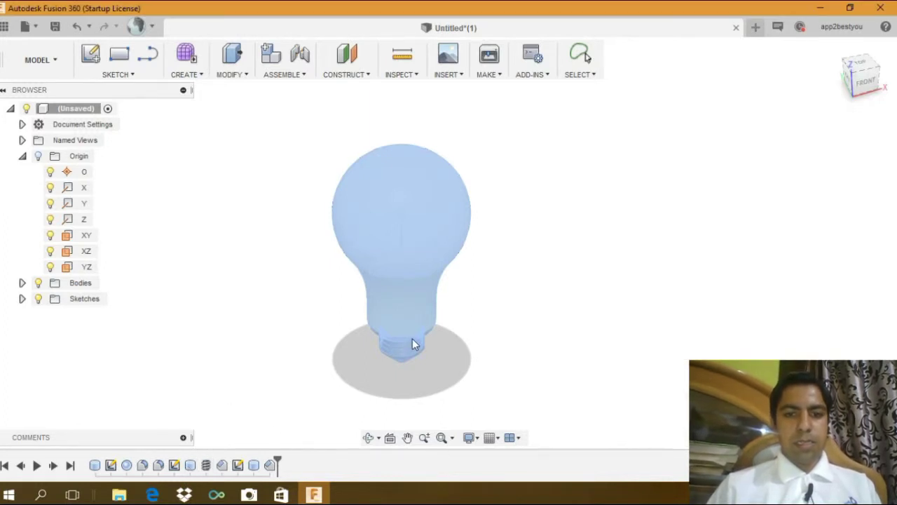
click(510, 282)
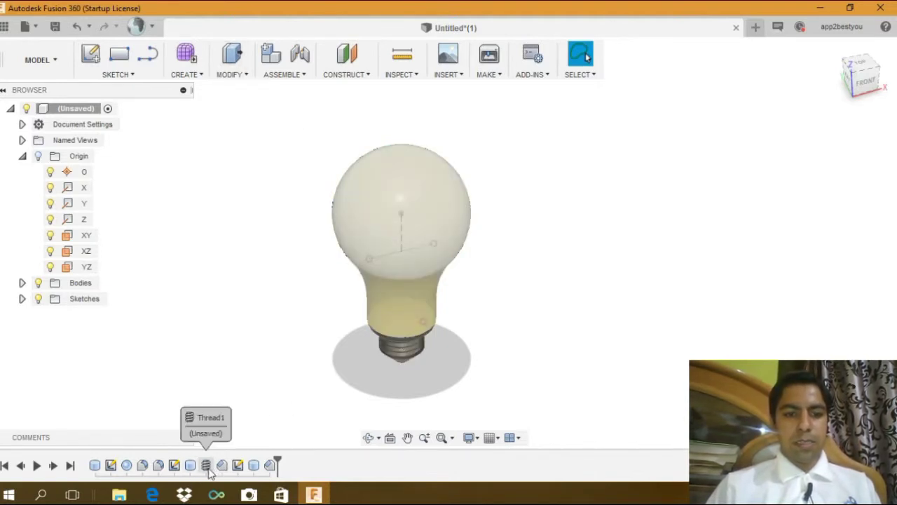
click(205, 465)
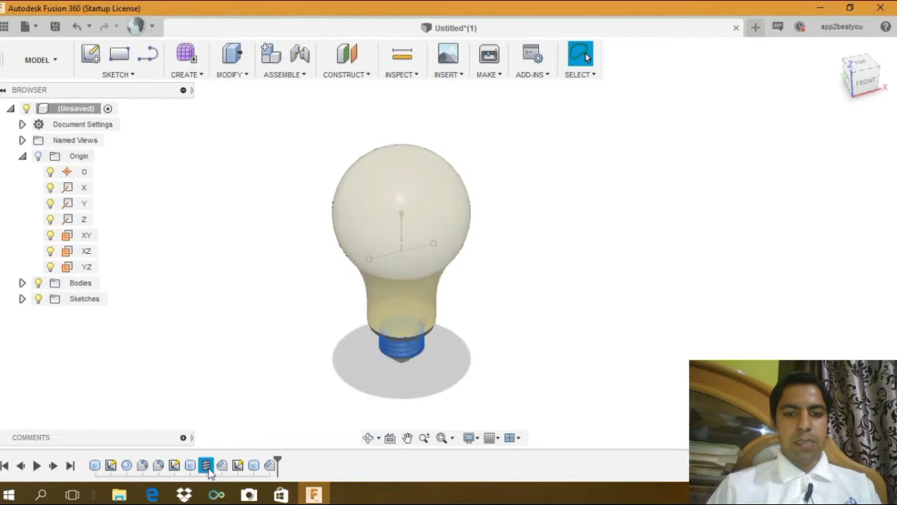
click(231, 75)
click(260, 312)
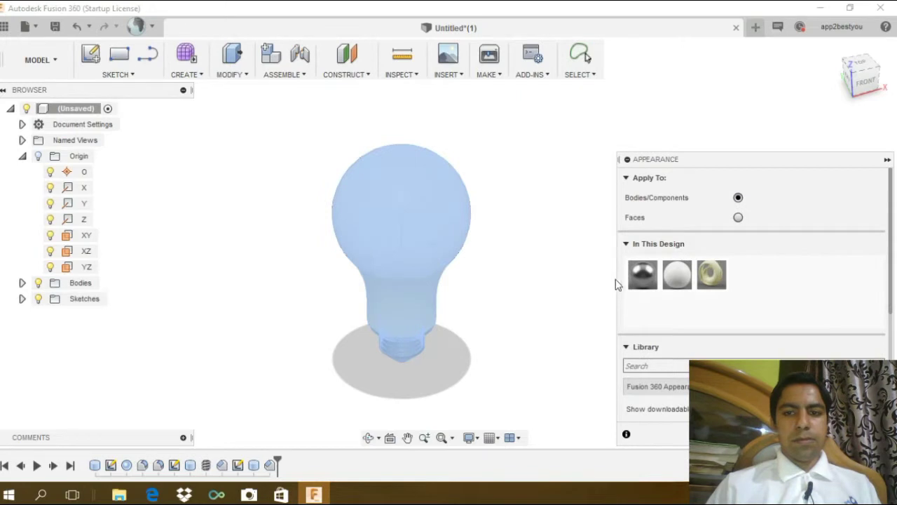
scroll(673, 336, down, 4)
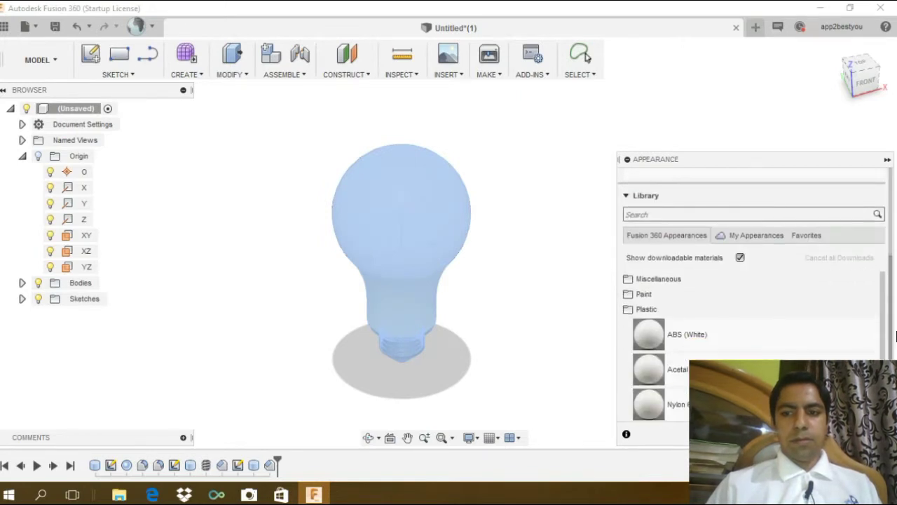
scroll(673, 337, down, 1)
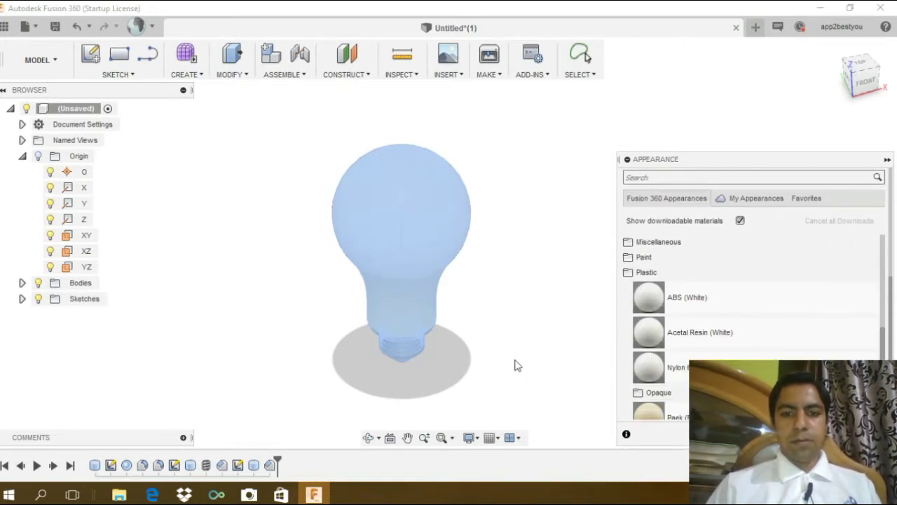
drag(663, 349, 416, 343)
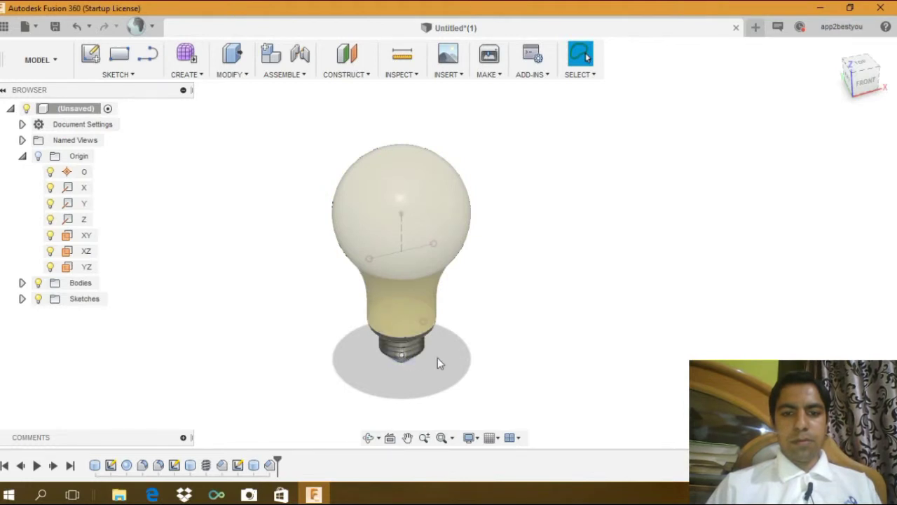
Drag Paek (Beige) from the Plastic > Opaque library onto the bulb, then close the panel.
click(232, 75)
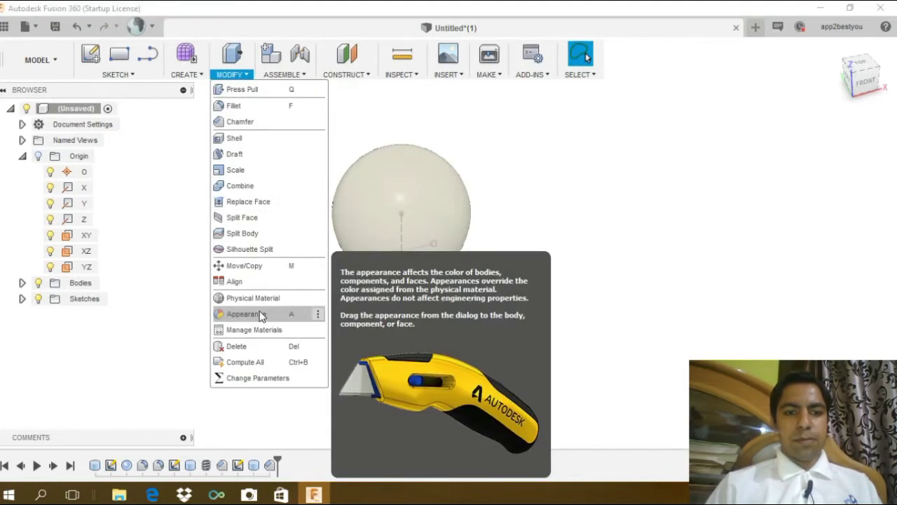
click(245, 314)
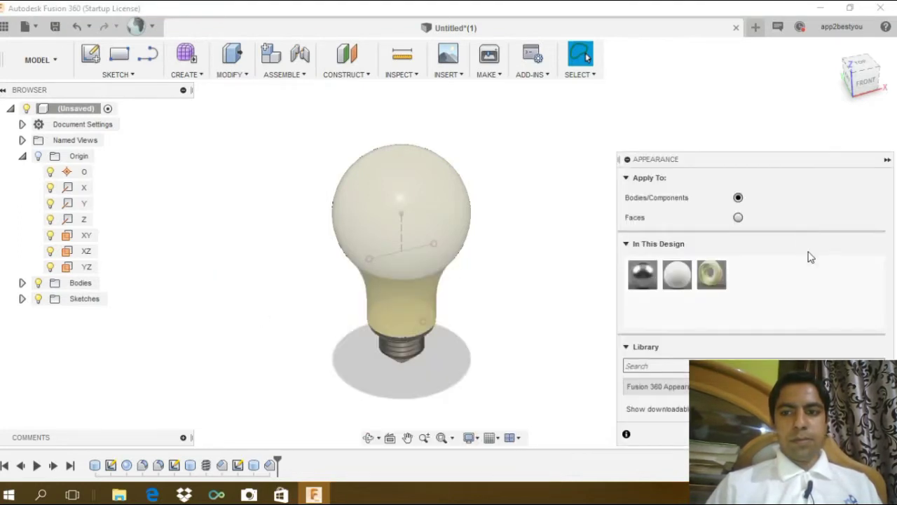
drag(894, 231, 891, 365)
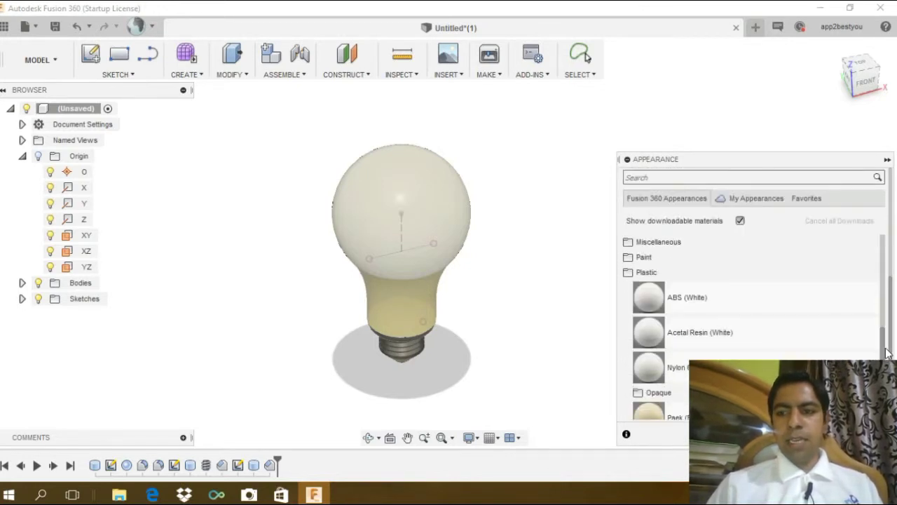
scroll(778, 352, down, 3)
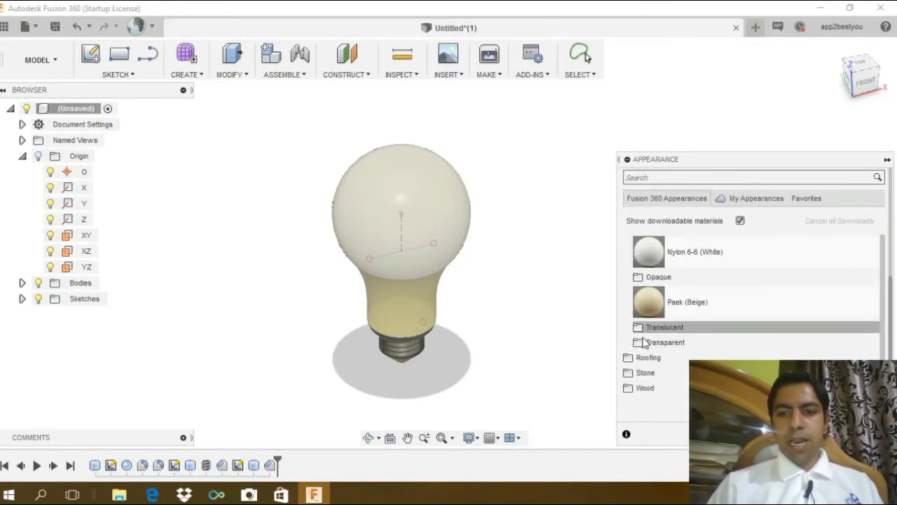
mouse_move(656, 309)
mouse_down()
mouse_move(429, 358)
mouse_move(418, 347)
mouse_move(457, 335)
mouse_up()
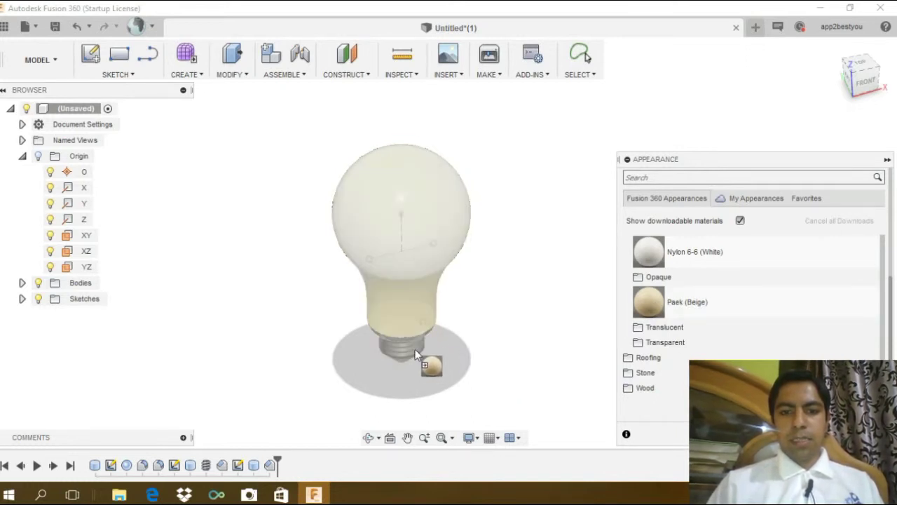
key(Escape)
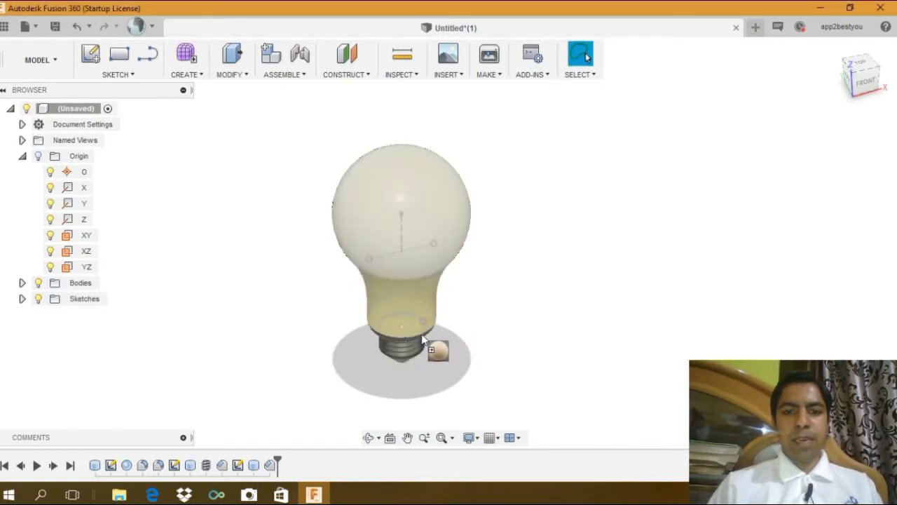
mouse_move(422, 333)
mouse_down()
mouse_move(373, 376)
mouse_move(211, 469)
mouse_up()
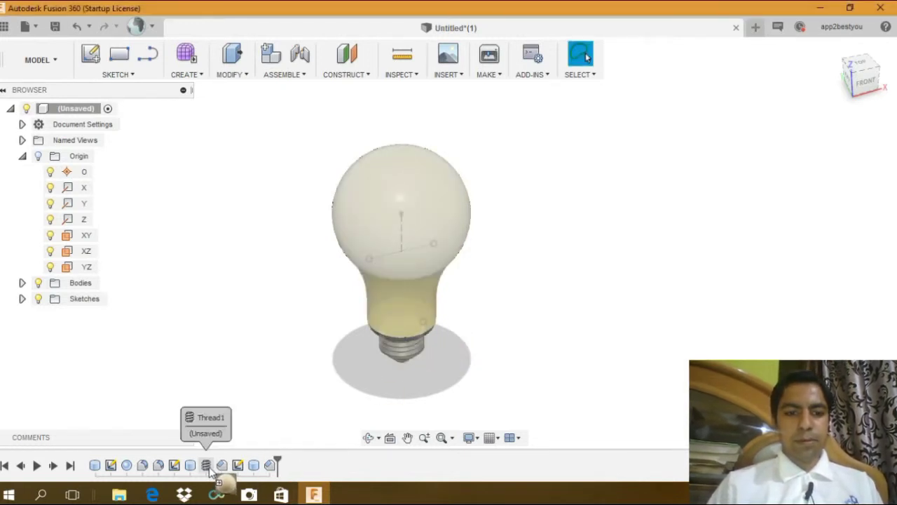
Check that the Thread1 feature models the base thread, then orbit to view the base.
double_click(210, 468)
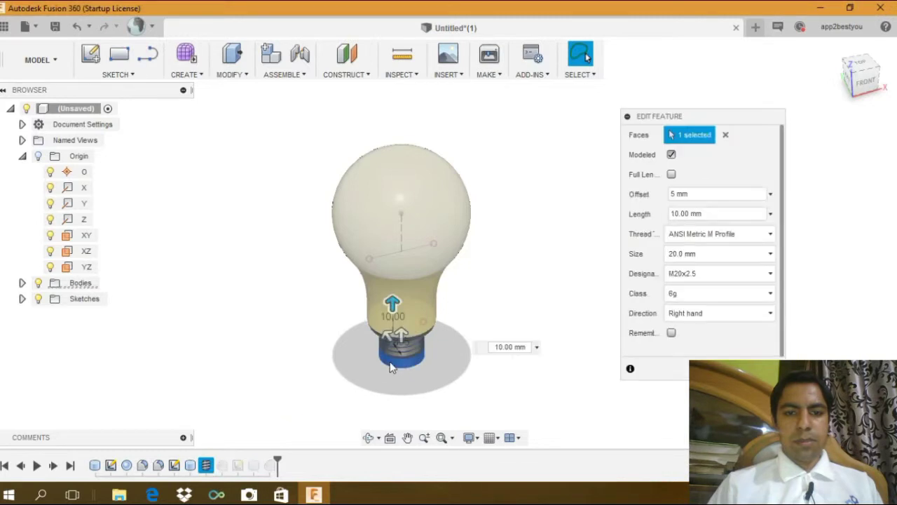
key(Return)
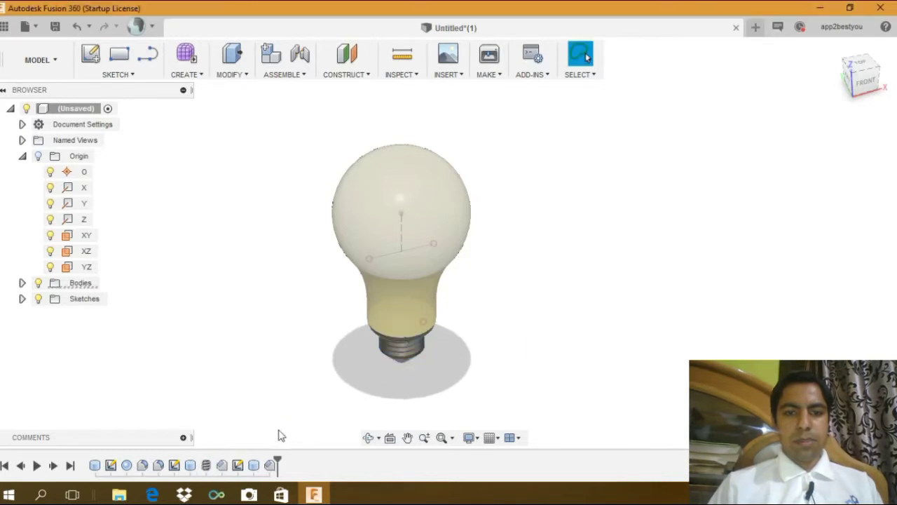
click(368, 438)
mouse_move(399, 312)
mouse_down()
mouse_move(402, 247)
mouse_move(430, 224)
mouse_up()
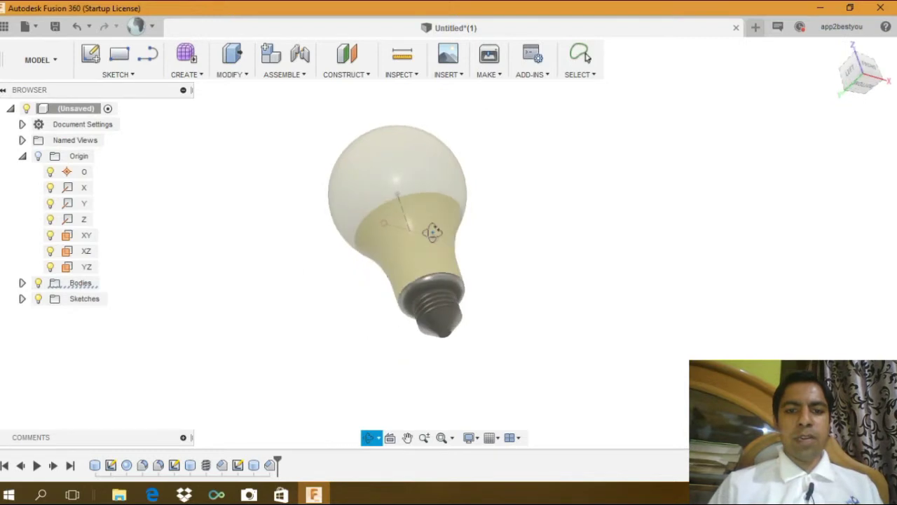
key(Escape)
Drag an appearance swatch onto the ring just above the threaded base.
click(439, 280)
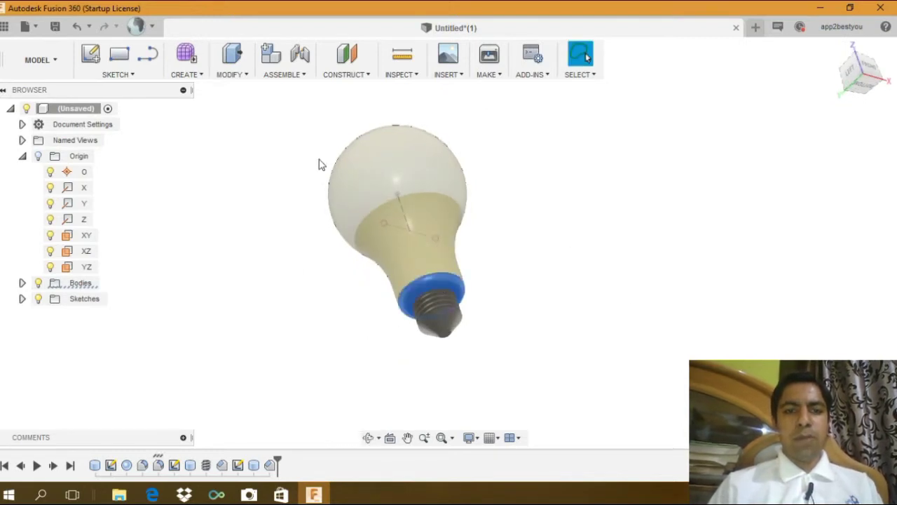
click(246, 76)
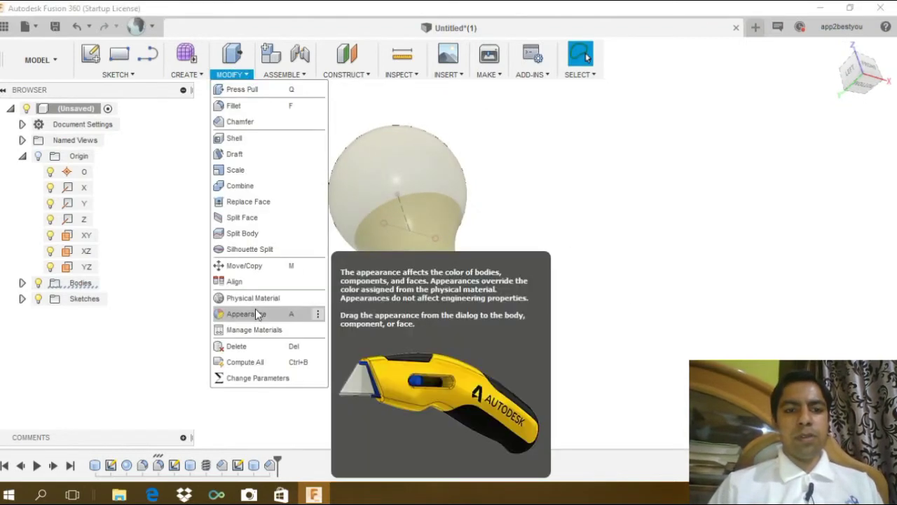
click(256, 309)
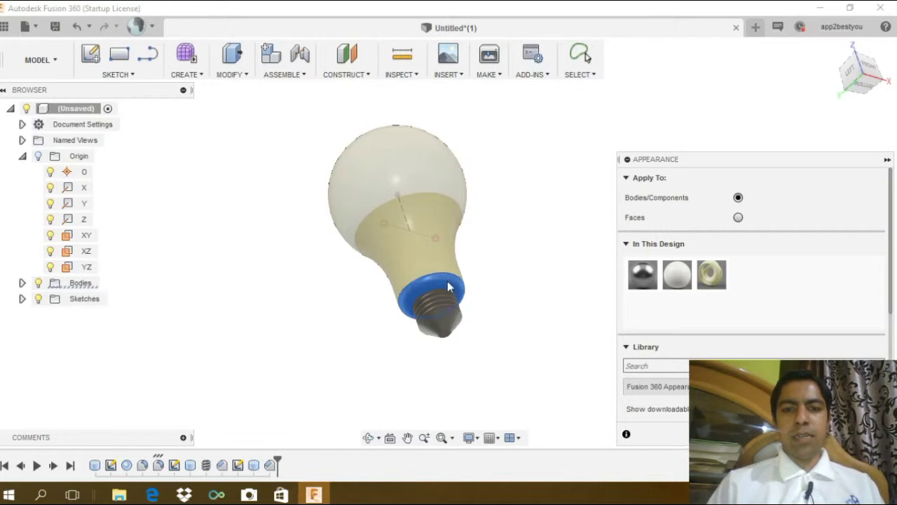
drag(448, 286, 449, 286)
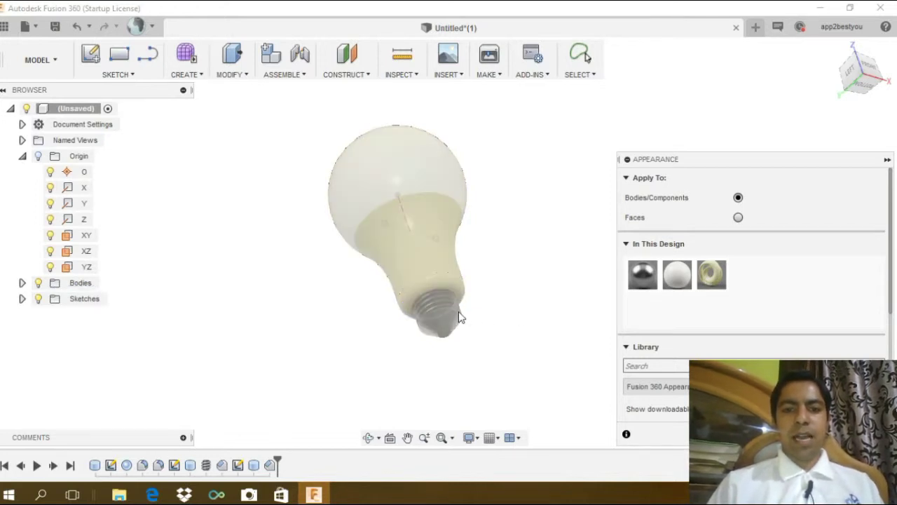
Apply the metal appearance to the threaded base and its bottom face.
click(198, 466)
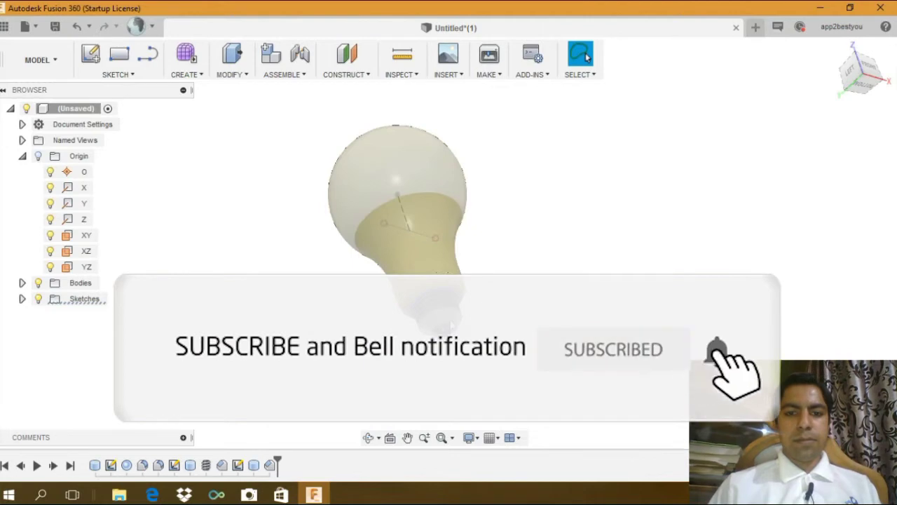
click(439, 306)
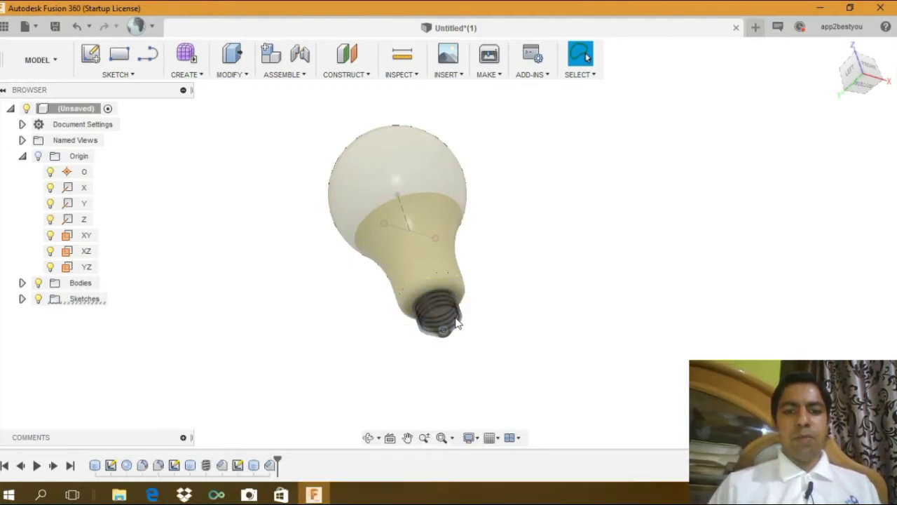
click(450, 322)
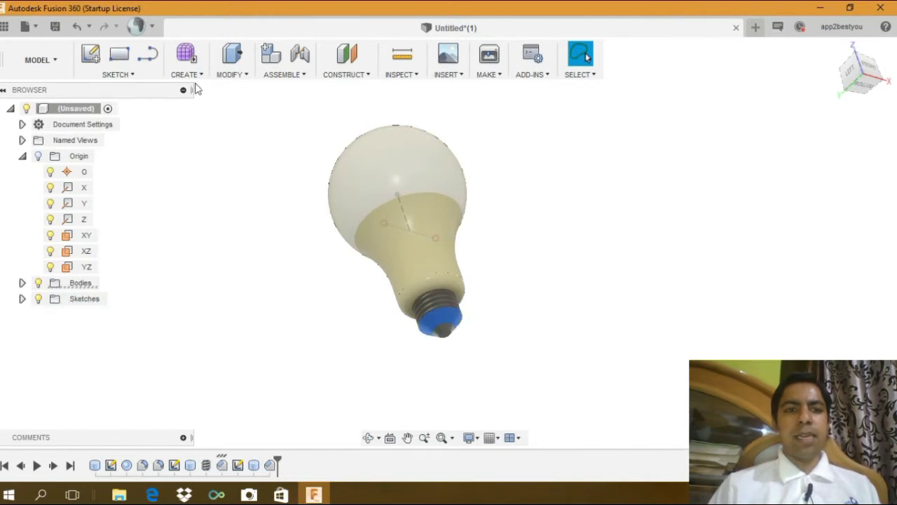
click(231, 74)
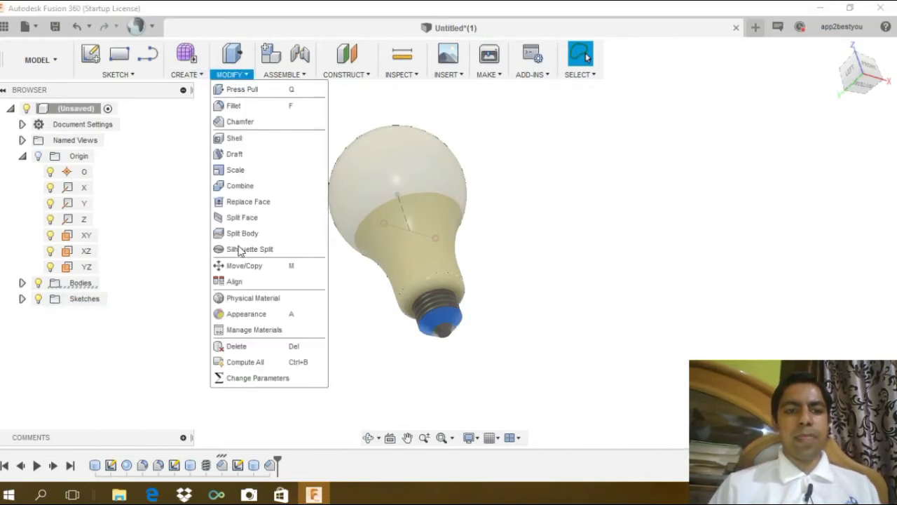
click(246, 316)
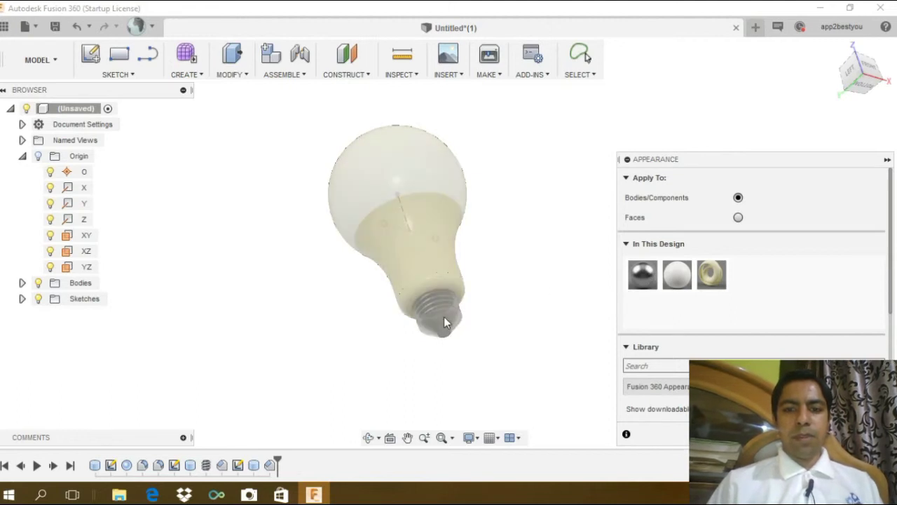
click(206, 465)
Clear the selection and orbit the bulb back to an upright view.
key(Escape)
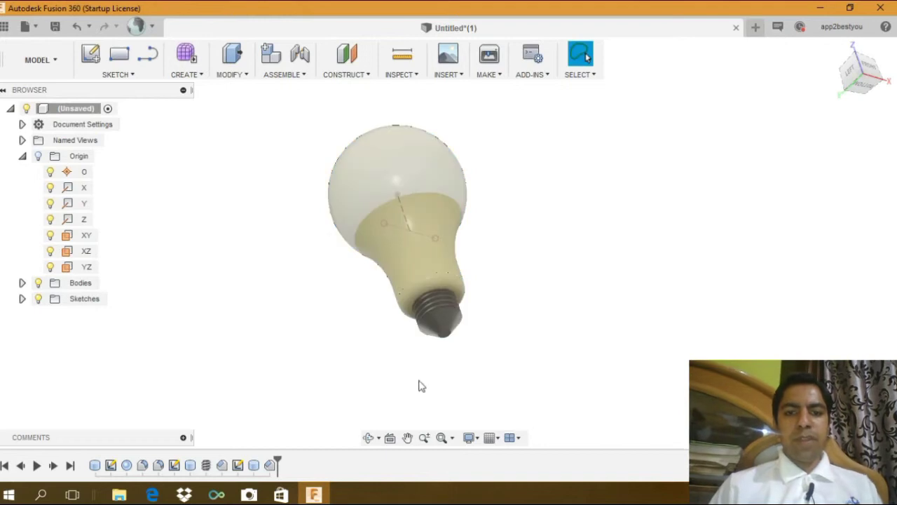
click(368, 437)
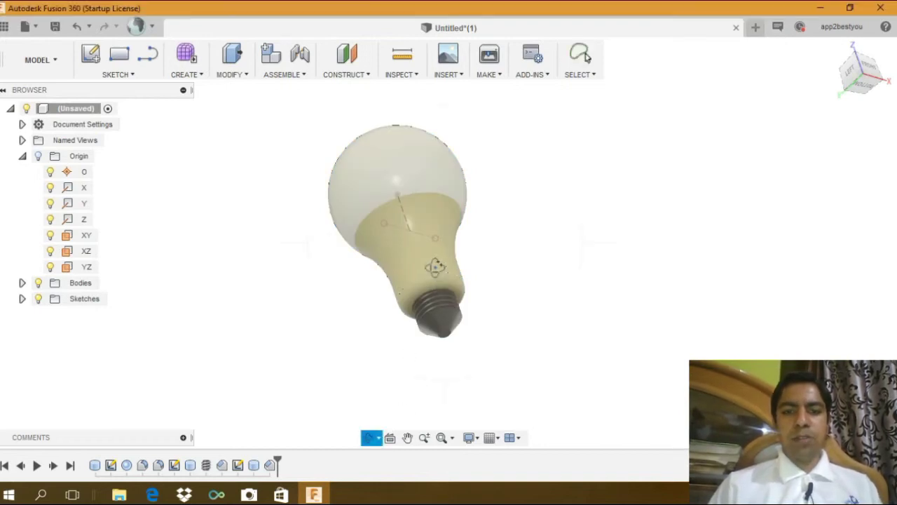
mouse_move(482, 280)
mouse_down()
mouse_move(506, 301)
mouse_move(488, 343)
mouse_move(380, 210)
mouse_move(372, 178)
mouse_move(340, 176)
mouse_move(341, 200)
mouse_move(421, 224)
mouse_up()
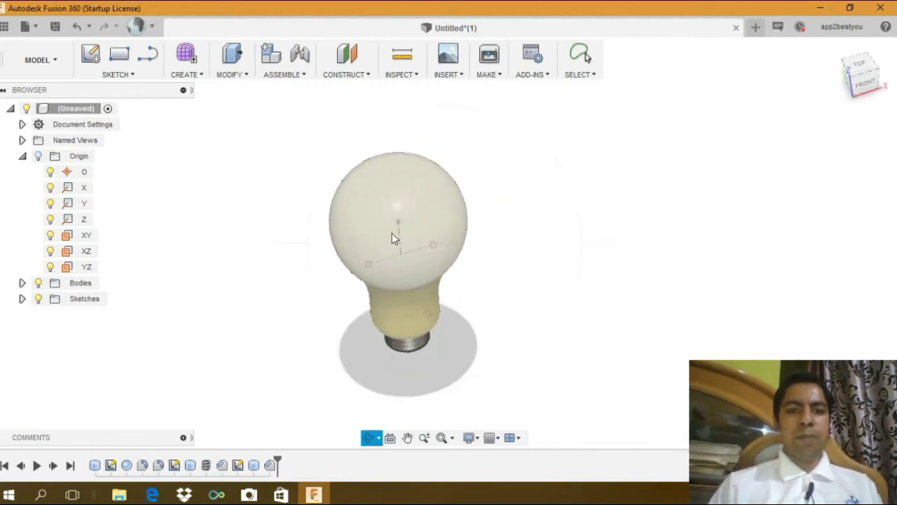
key(Escape)
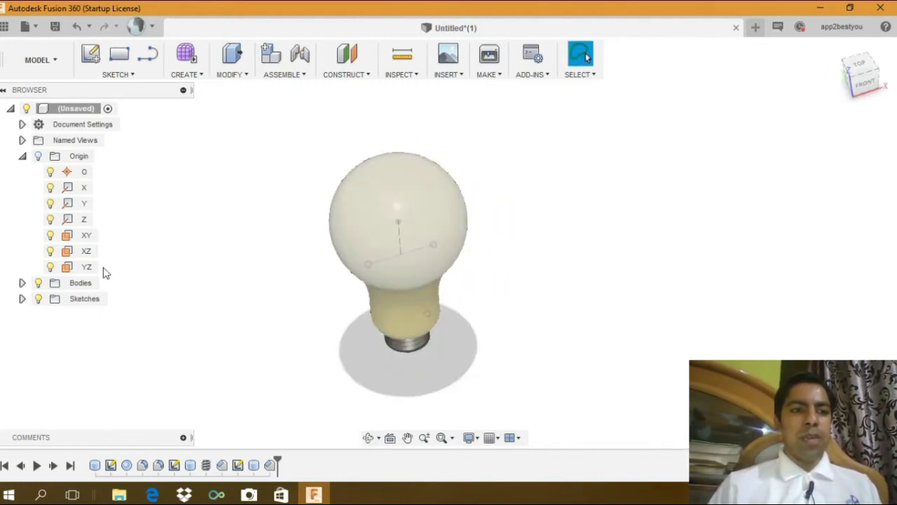
Hide Sketch2 in the Browser, keeping Body1 visible.
click(22, 140)
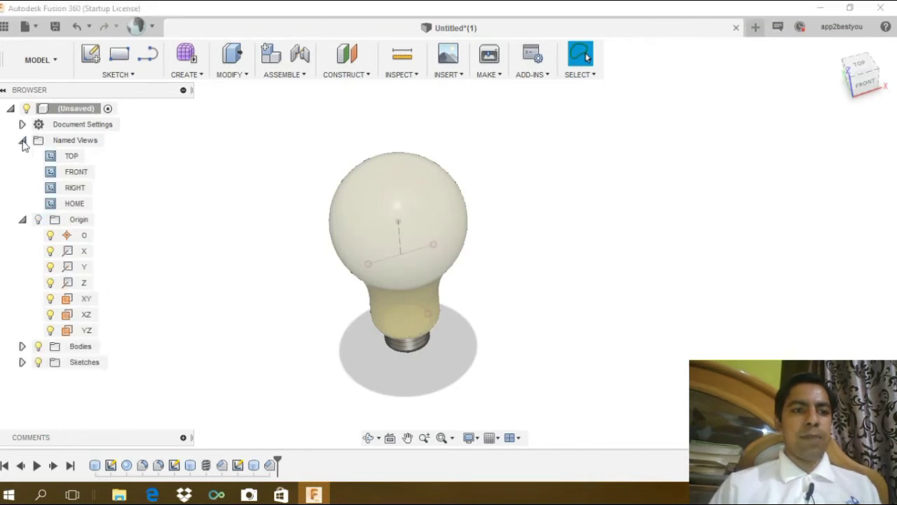
click(22, 347)
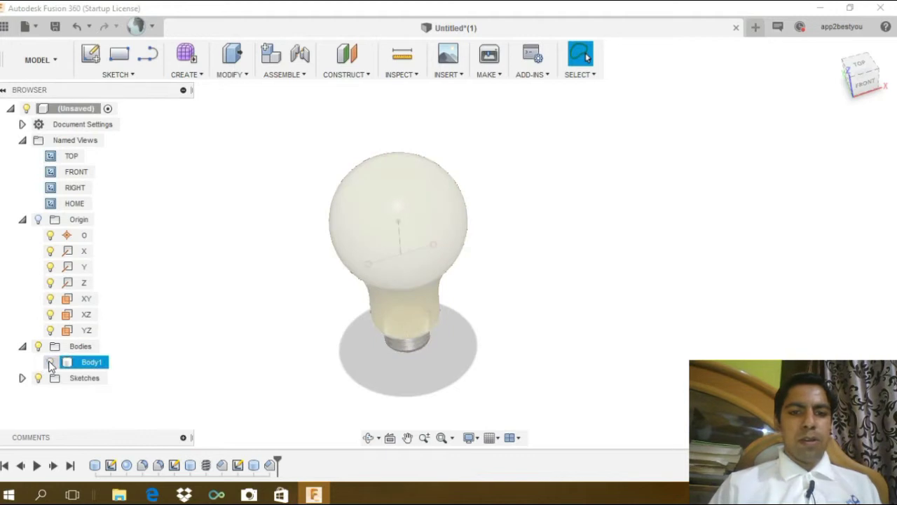
click(50, 363)
click(50, 363)
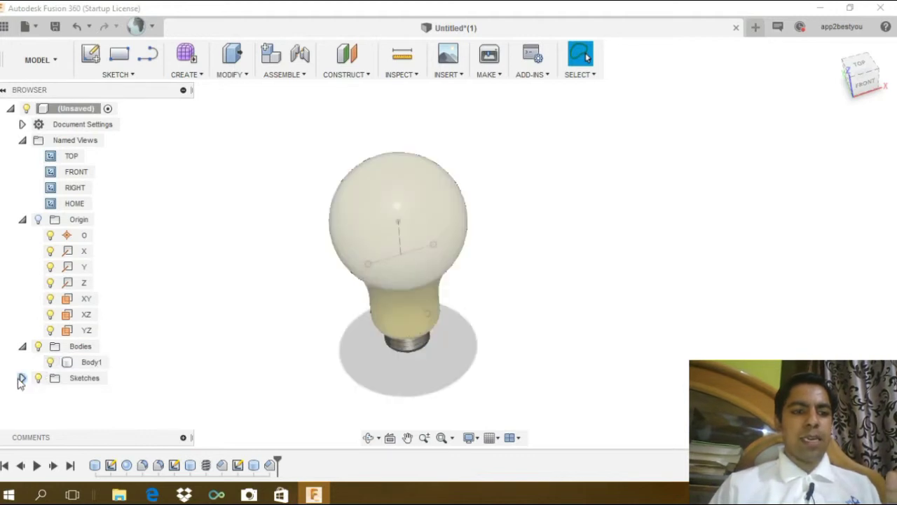
click(21, 378)
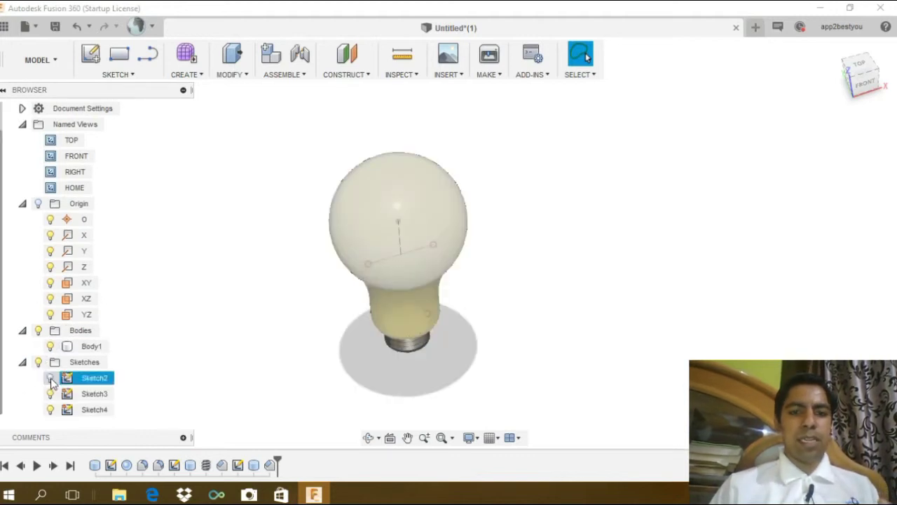
click(51, 378)
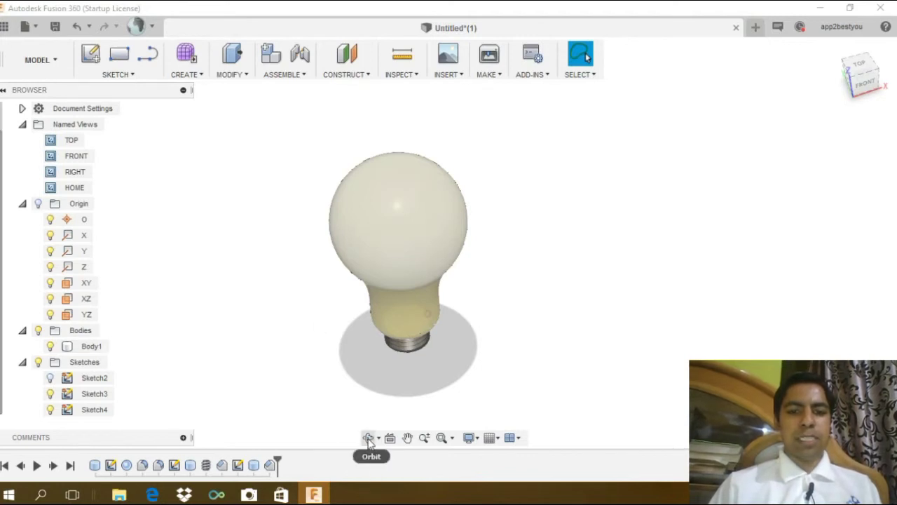
Orbit around the finished bulb to inspect the threaded base.
mouse_move(411, 214)
mouse_down()
mouse_move(457, 275)
mouse_move(417, 208)
mouse_move(467, 157)
mouse_move(575, 172)
mouse_move(413, 246)
mouse_move(402, 156)
mouse_move(518, 188)
mouse_move(402, 260)
mouse_move(320, 162)
mouse_move(444, 168)
mouse_move(372, 250)
mouse_move(481, 257)
mouse_move(484, 315)
mouse_move(429, 251)
mouse_move(383, 315)
mouse_move(322, 282)
mouse_up()
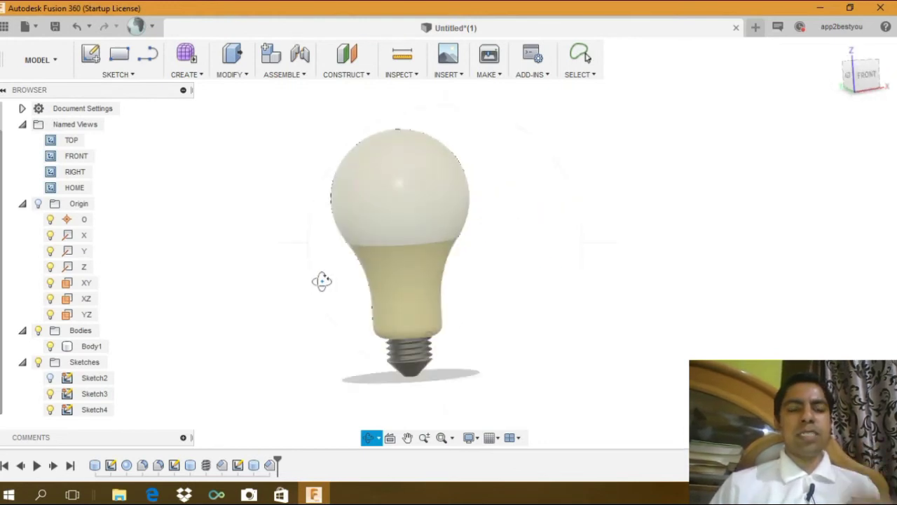
mouse_move(397, 251)
mouse_down()
mouse_move(224, 284)
mouse_move(441, 214)
mouse_move(431, 165)
mouse_move(621, 147)
mouse_move(557, 266)
mouse_move(521, 281)
mouse_move(474, 256)
mouse_up()
key(Escape)
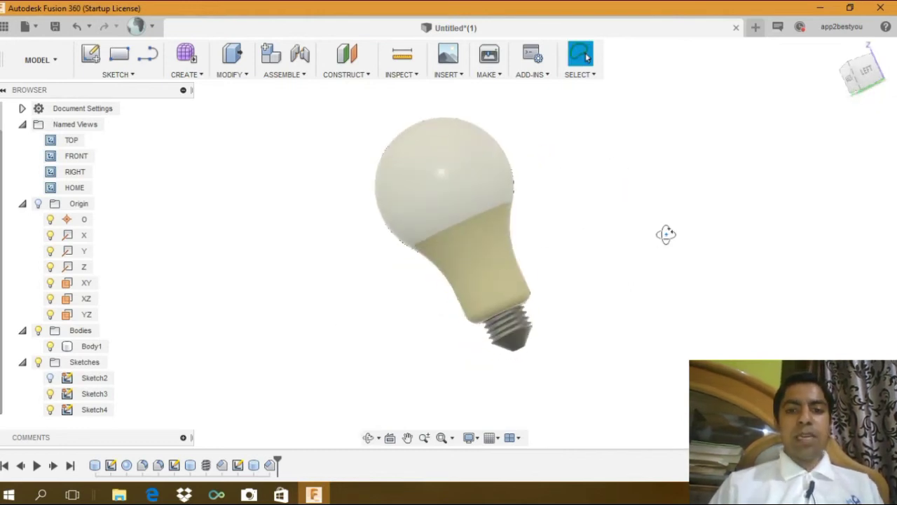